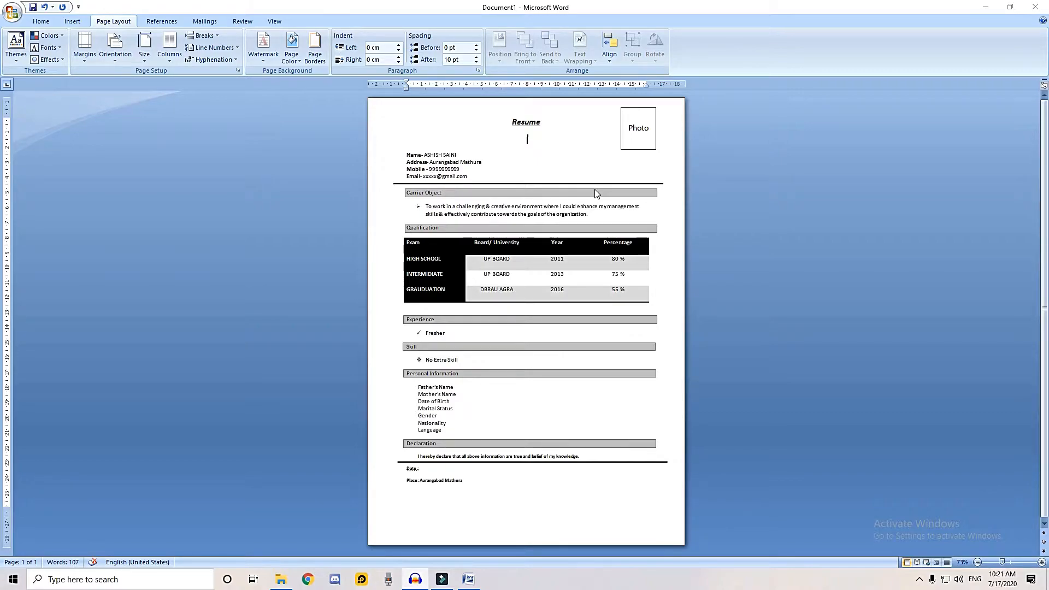
Create a new blank document and set its paper size to A4
{"action": "key", "text": "ctrl+n"}
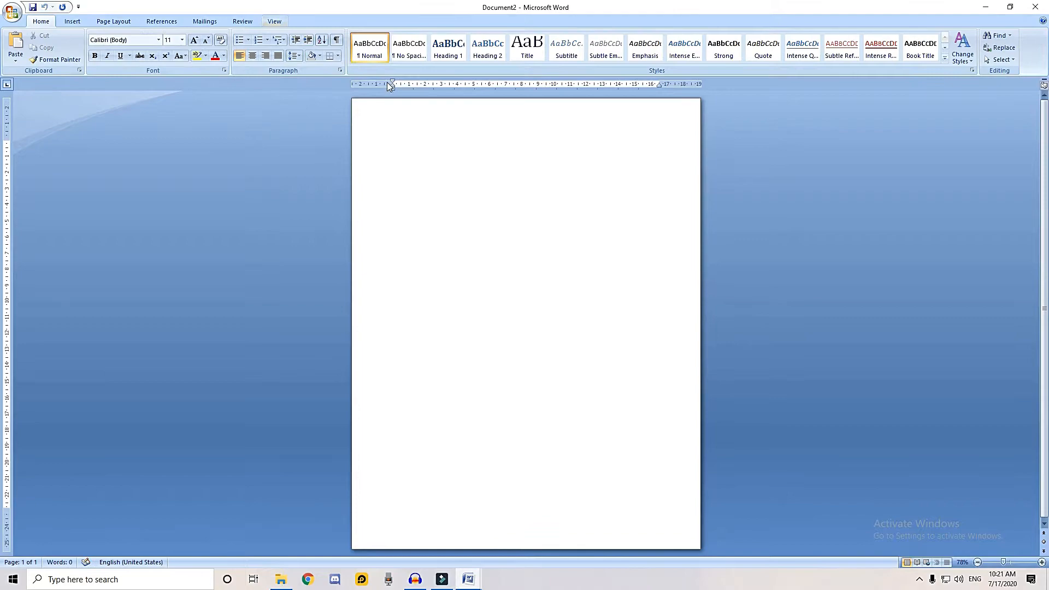
{"action": "left_click", "coordinate": [131, 22]}
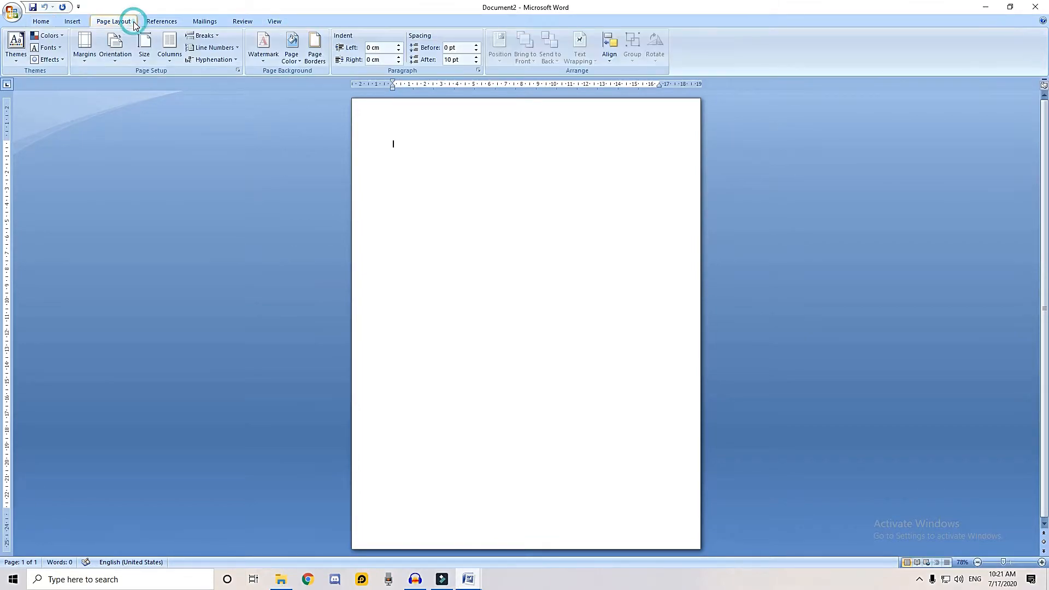
{"action": "left_click", "coordinate": [145, 48]}
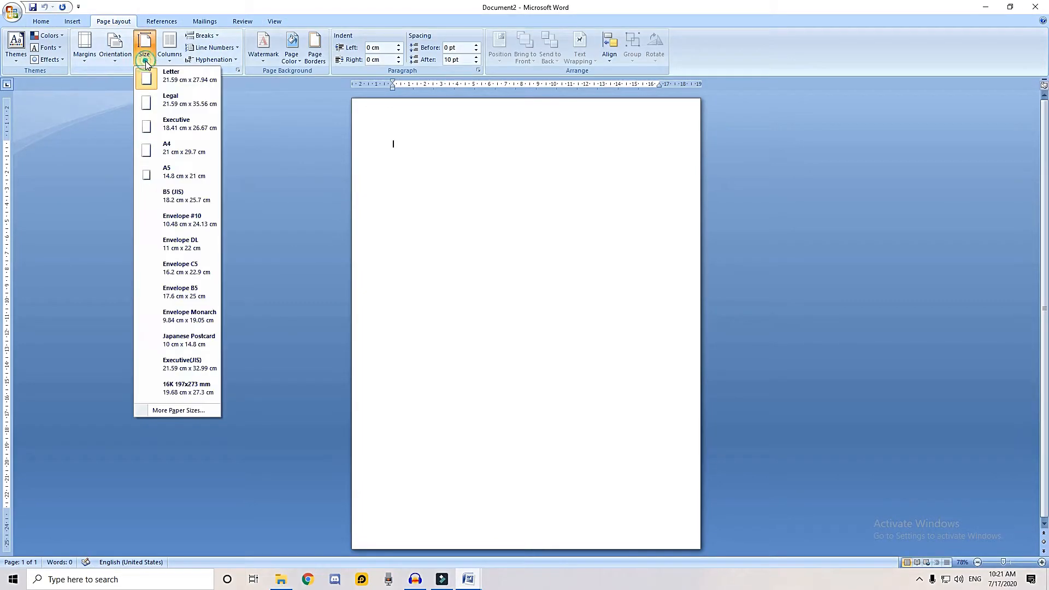
{"action": "left_click", "coordinate": [168, 151]}
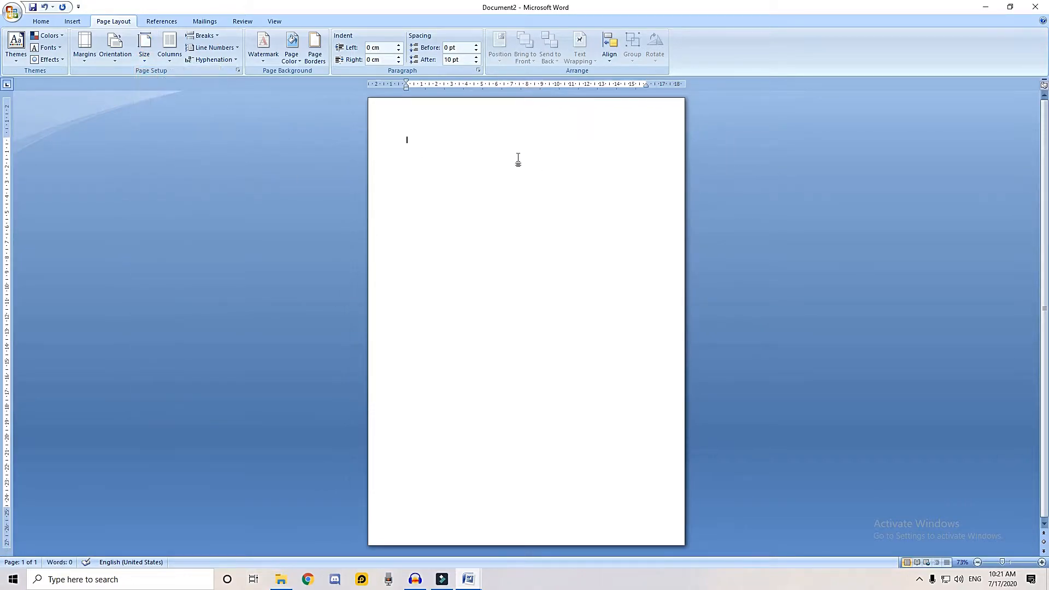
Add the title RESUME at 16 pt, bold, italic, underlined and centered, with a new line below it
{"action": "type", "text": "RESUME"}
{"action": "key", "text": "ctrl+a"}
{"action": "key", "text": "ctrl+shift+period"}
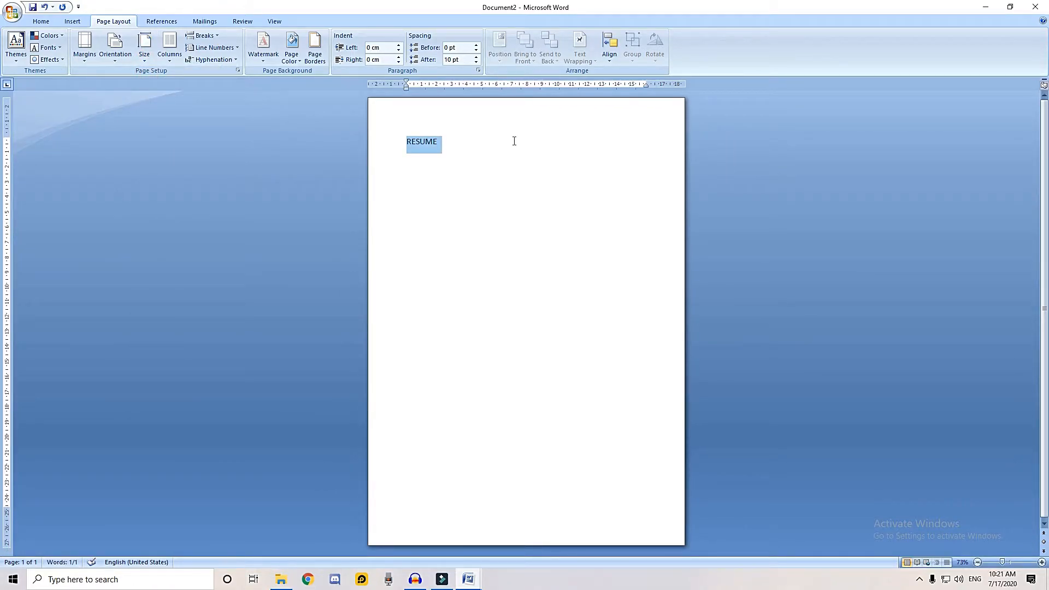
{"action": "key", "text": "ctrl+b"}
{"action": "key", "text": "ctrl+u"}
{"action": "key", "text": "ctrl+i"}
{"action": "key", "text": "ctrl+e"}
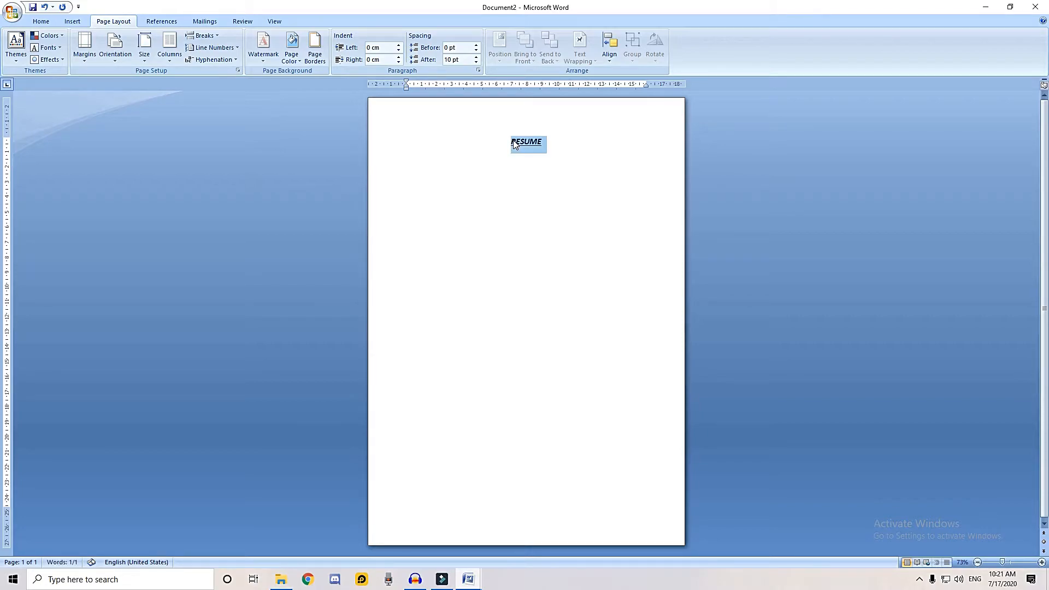
{"action": "left_click", "coordinate": [575, 146]}
{"action": "key", "text": "Return"}
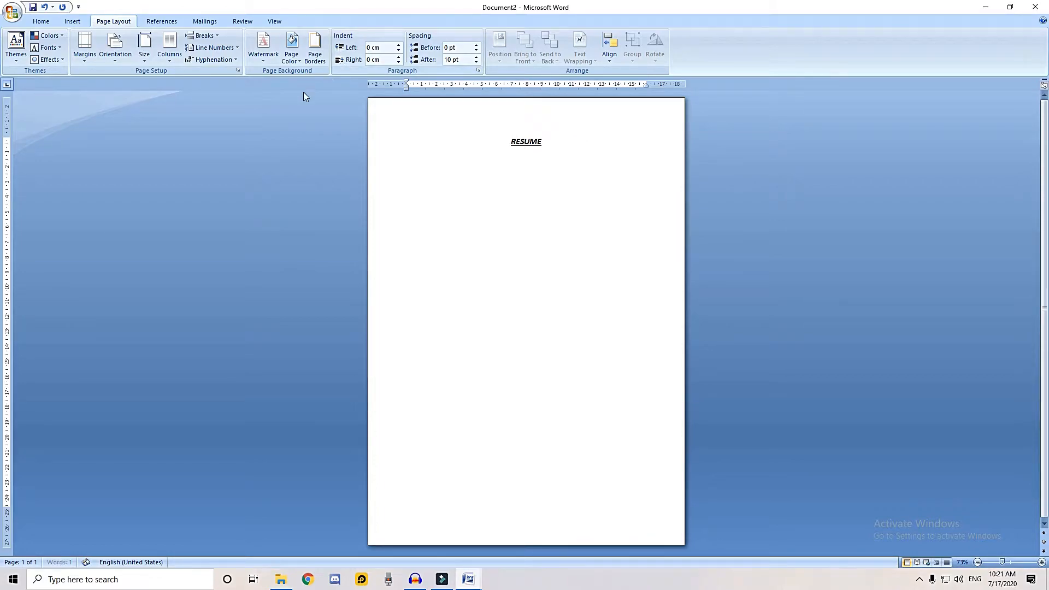
Enter the NAME line with the applicant's full name and the Address line with the home address, left-aligned in plain text below the title
{"action": "left_click", "coordinate": [42, 21]}
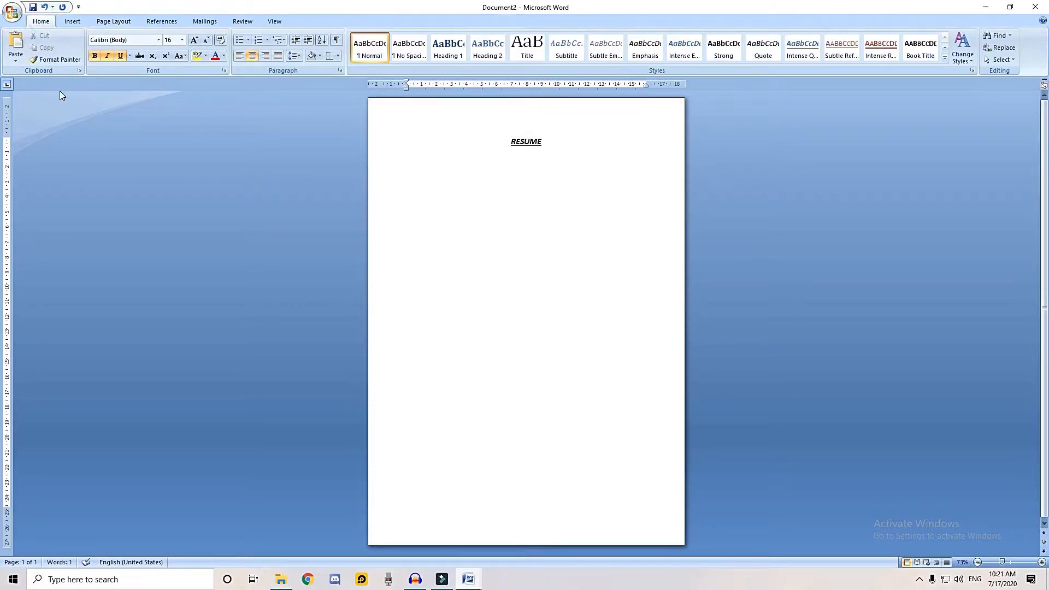
{"action": "left_click", "coordinate": [422, 174]}
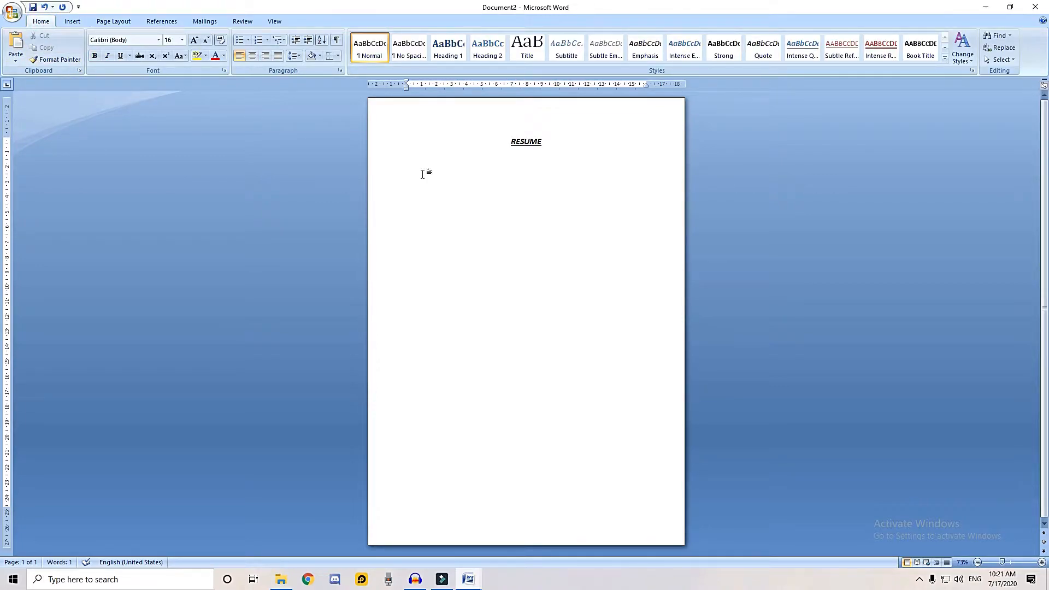
{"action": "type", "text": "nA"}
{"action": "type", "text": "NAME -"}
{"action": "key", "text": "Return"}
{"action": "type", "text": "Address - Aurangabad Mathura"}
{"action": "key", "text": "Return"}
Add the Mobile line with the phone number and the Email line with the e-mail address below the address
{"action": "type", "text": "Mobile - "}
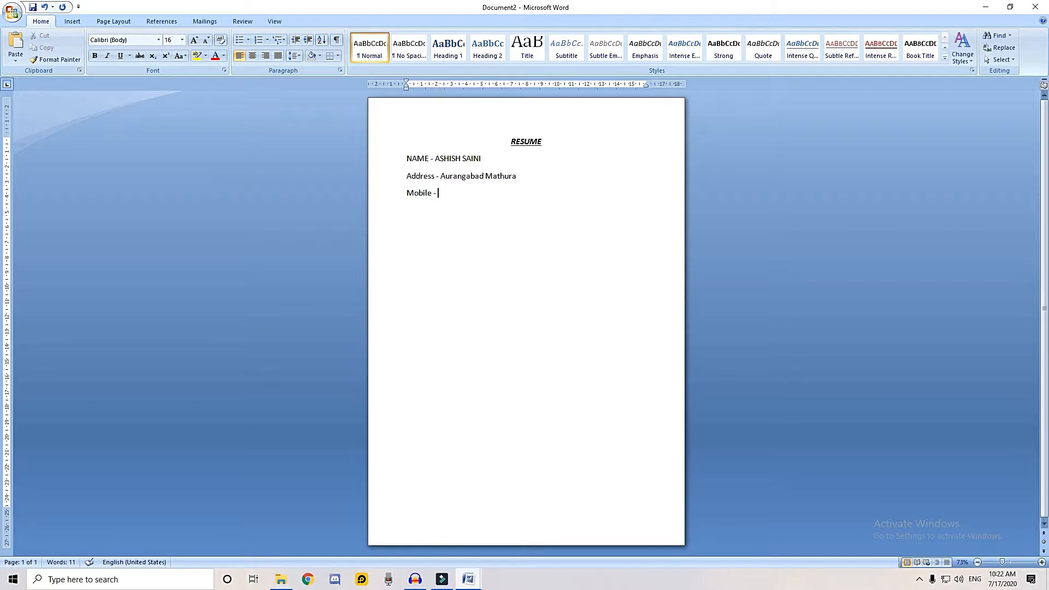
{"action": "type", "text": "99xxxxxxx99 "}
{"action": "type", "text": "Em"}
{"action": "type", "text": "ail"}
{"action": "type", "text": "- xxxx"}
{"action": "type", "text": "@gmail.com"}
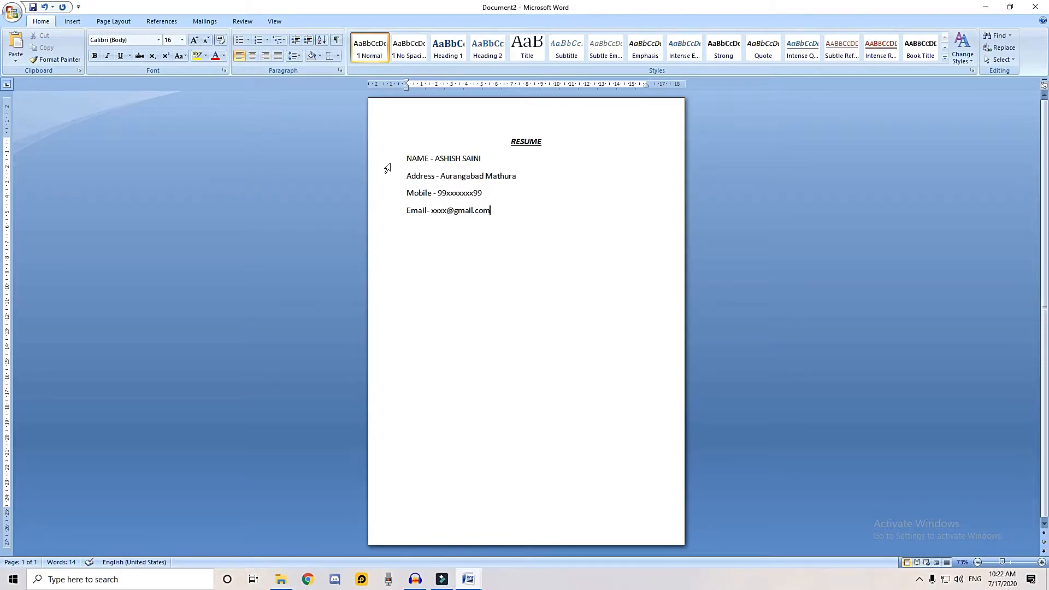
Set the four contact lines to 1.0 line spacing and remove the space after each paragraph
{"action": "left_click_drag", "start_coordinate": [388, 159], "coordinate": [388, 211]}
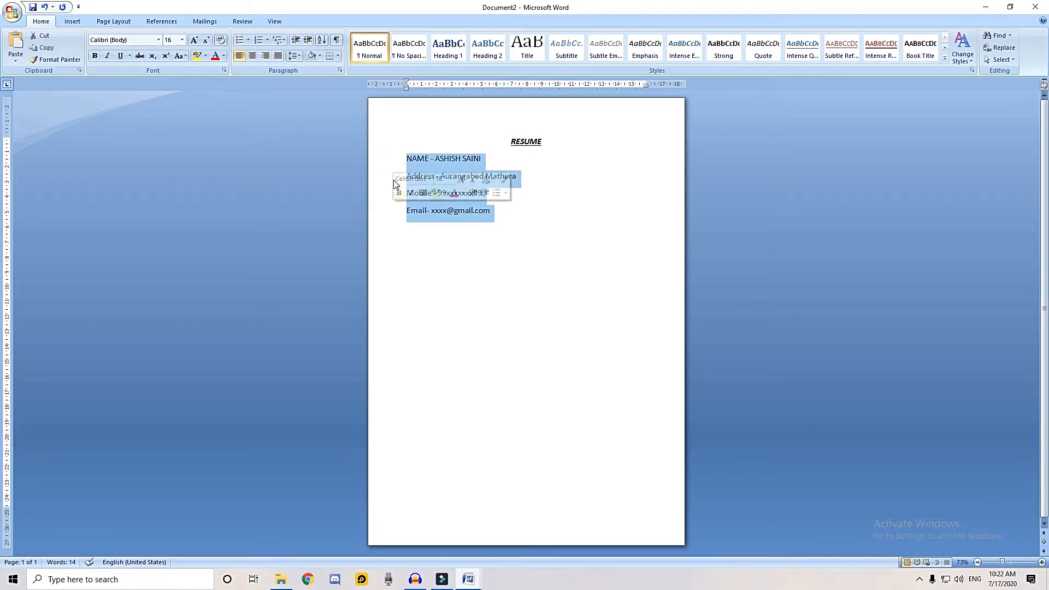
{"action": "left_click", "coordinate": [295, 55]}
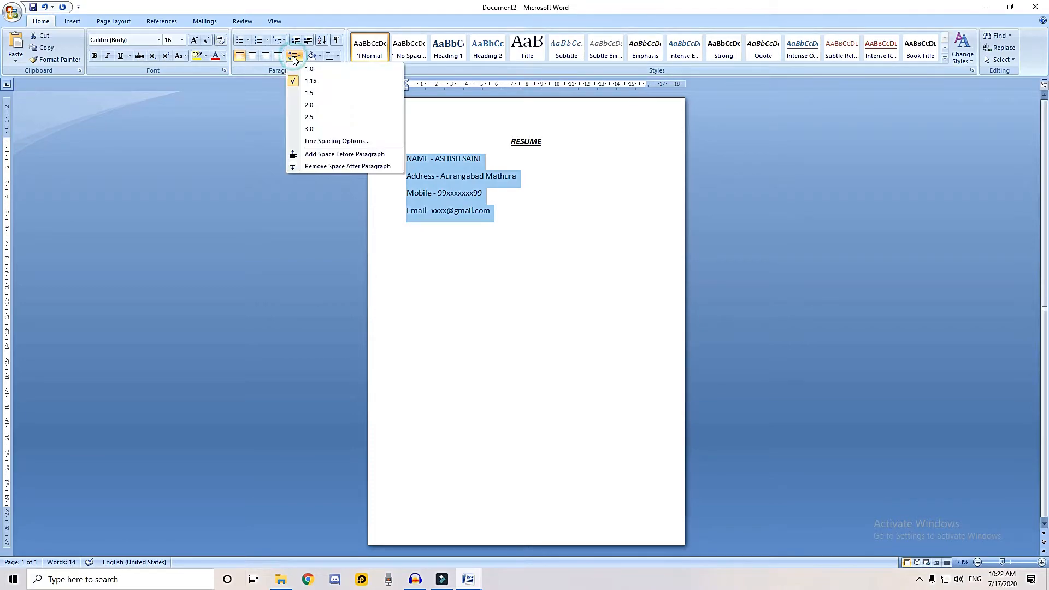
{"action": "left_click", "coordinate": [298, 71]}
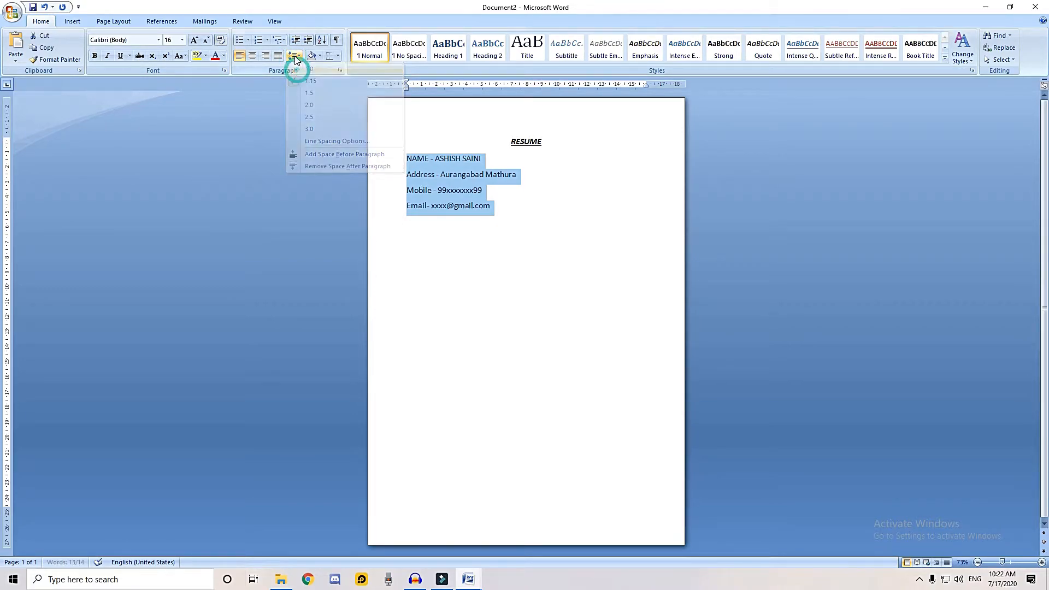
{"action": "left_click", "coordinate": [295, 55]}
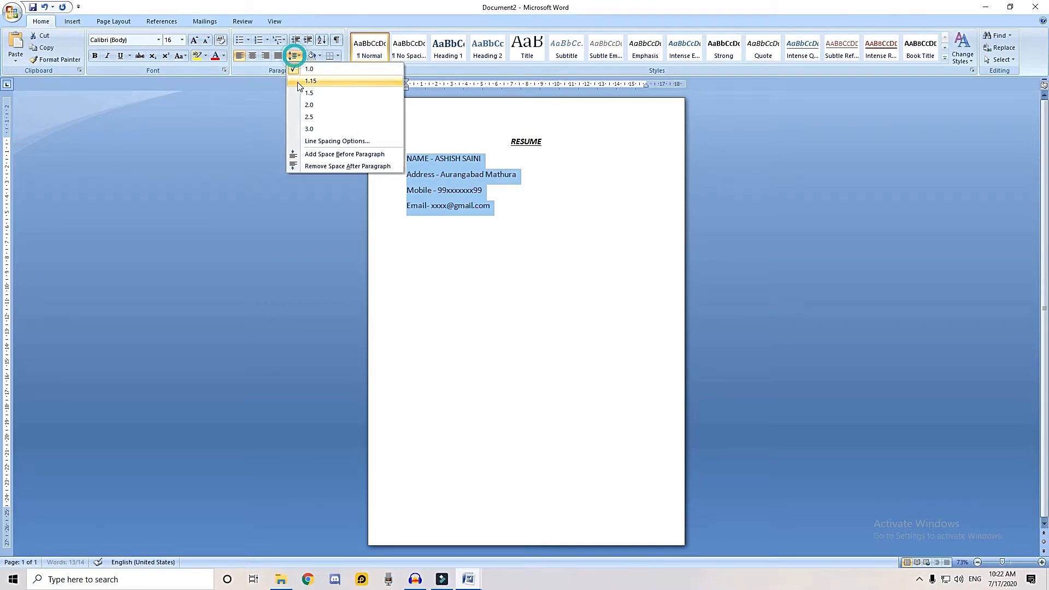
{"action": "left_click", "coordinate": [309, 167]}
{"action": "left_click", "coordinate": [511, 195]}
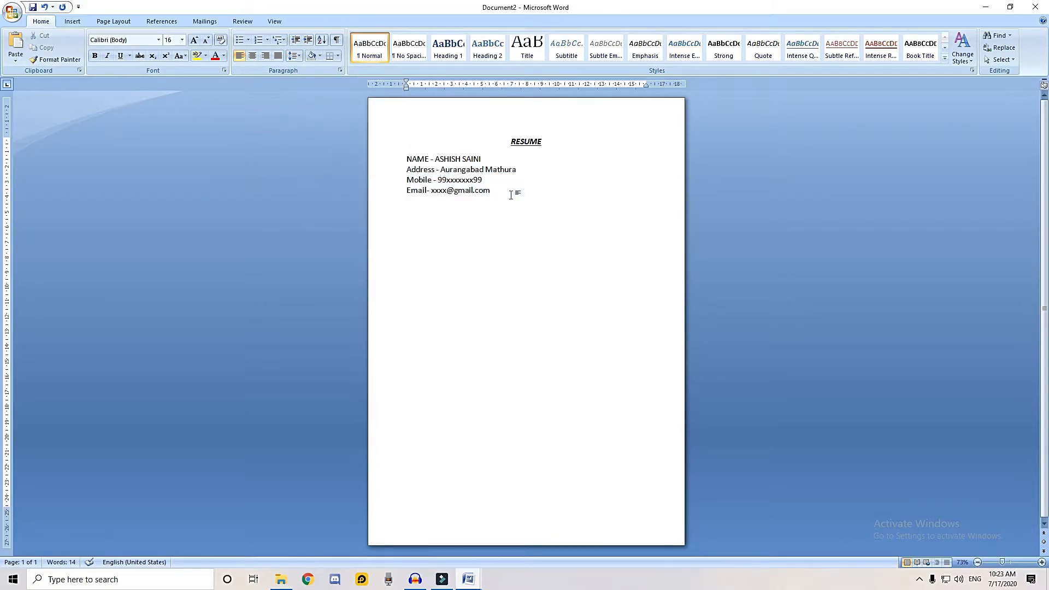
Add space after the Email paragraph and set its line spacing to 1.15
{"action": "left_click", "coordinate": [295, 56]}
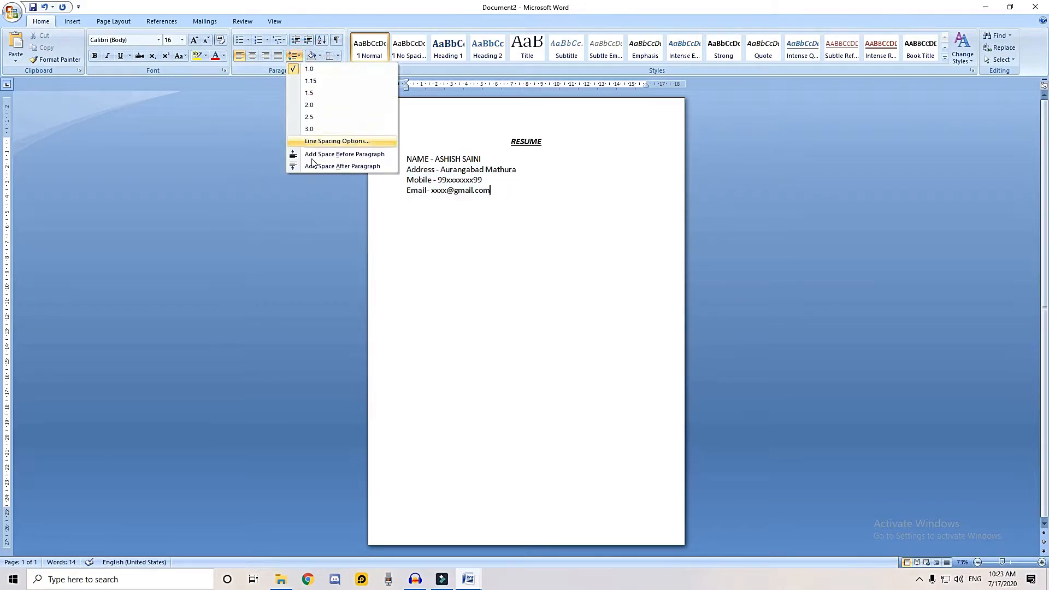
{"action": "left_click", "coordinate": [316, 166]}
{"action": "left_click", "coordinate": [296, 56]}
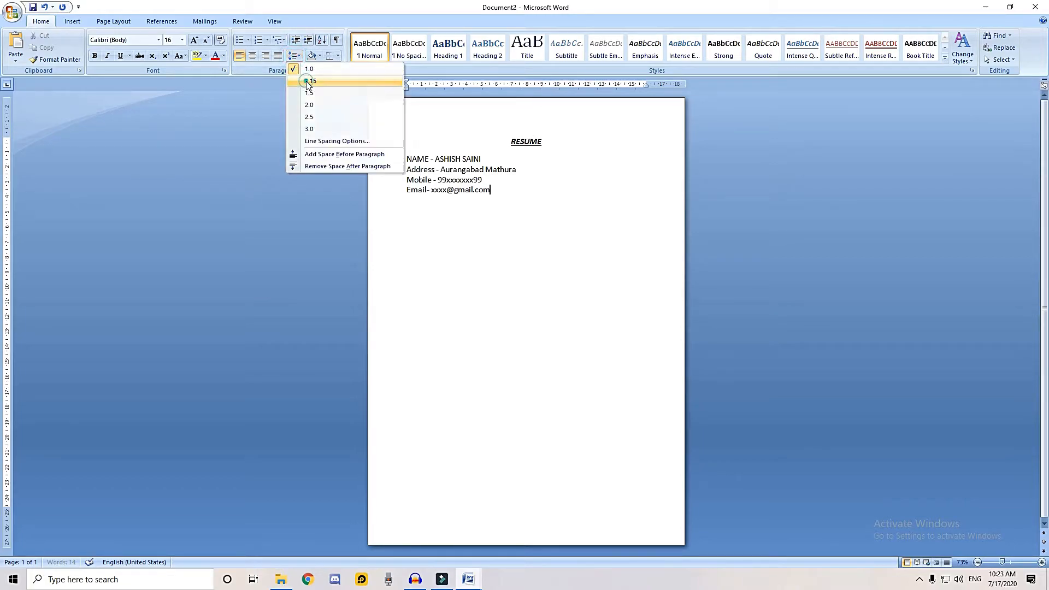
{"action": "left_click", "coordinate": [307, 83]}
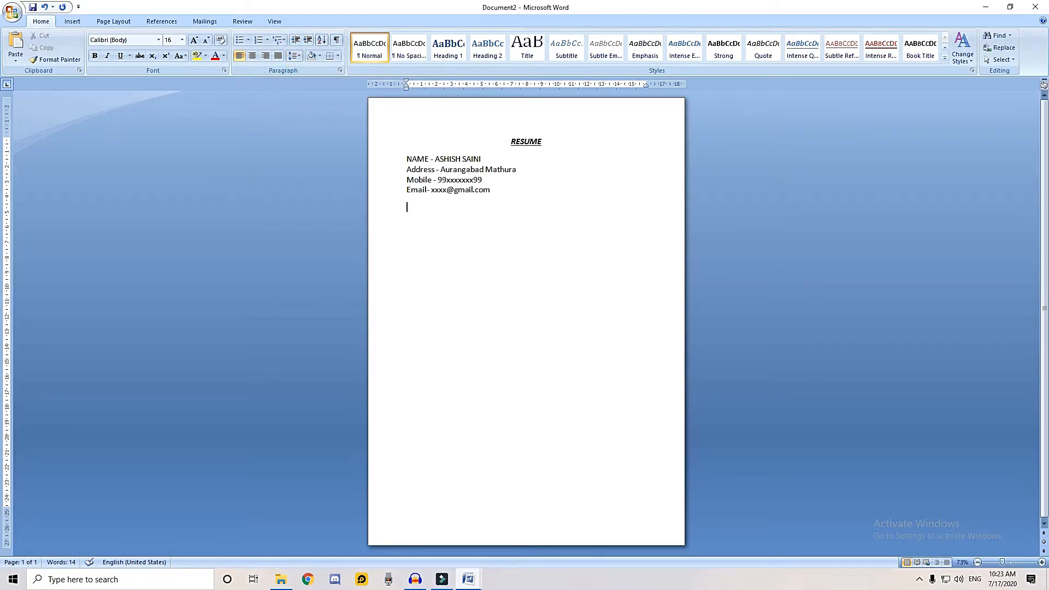
Add the section heading "Carrier Object" below the contact lines, correcting the first word with the spelling suggestion Carrier
{"action": "key", "text": "Return"}
{"action": "type", "text": "Carier Object"}
{"action": "right_click", "coordinate": [412, 211]}
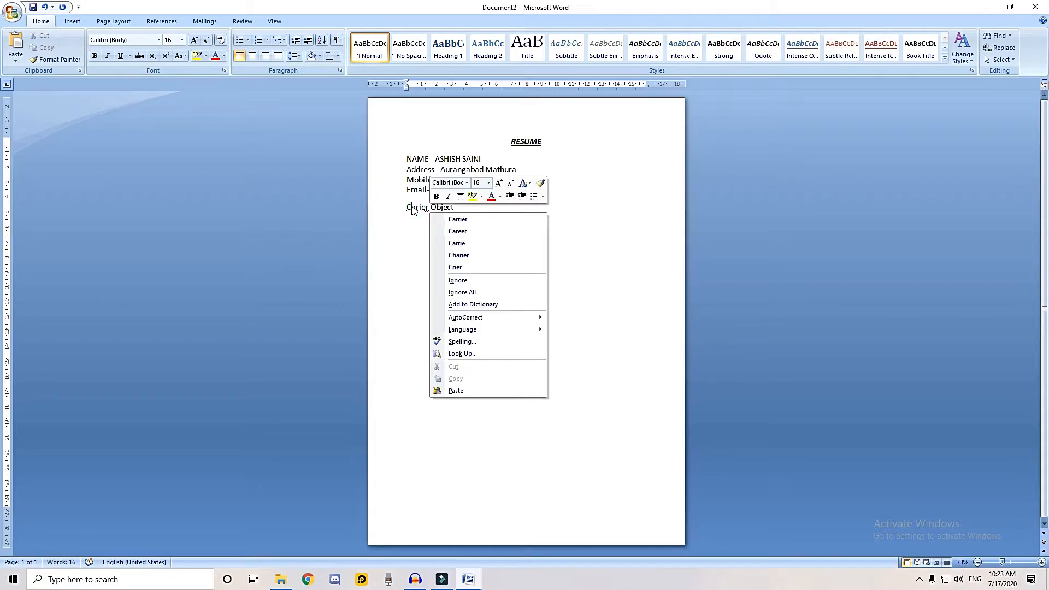
{"action": "left_click", "coordinate": [465, 222]}
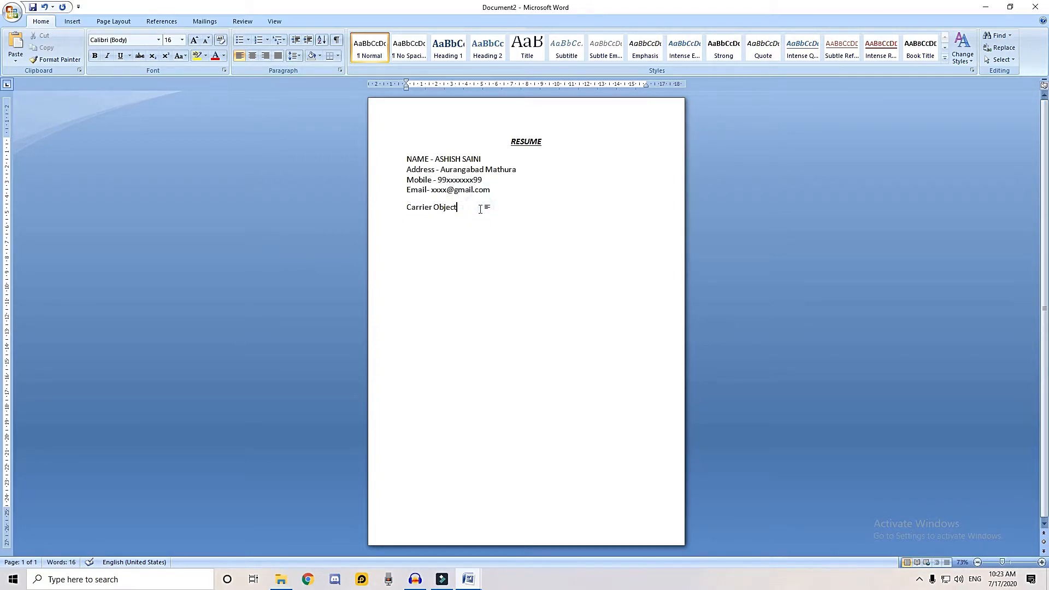
Add the section headings Qualification, Experience and Skill on separate lines below Carrier Object
{"action": "key", "text": "Return"}
{"action": "type", "text": "Qualification "}
{"action": "type", "text": "Experience "}
{"action": "type", "text": "Sk"}
{"action": "type", "text": "ill"}
{"action": "key", "text": "Return"}
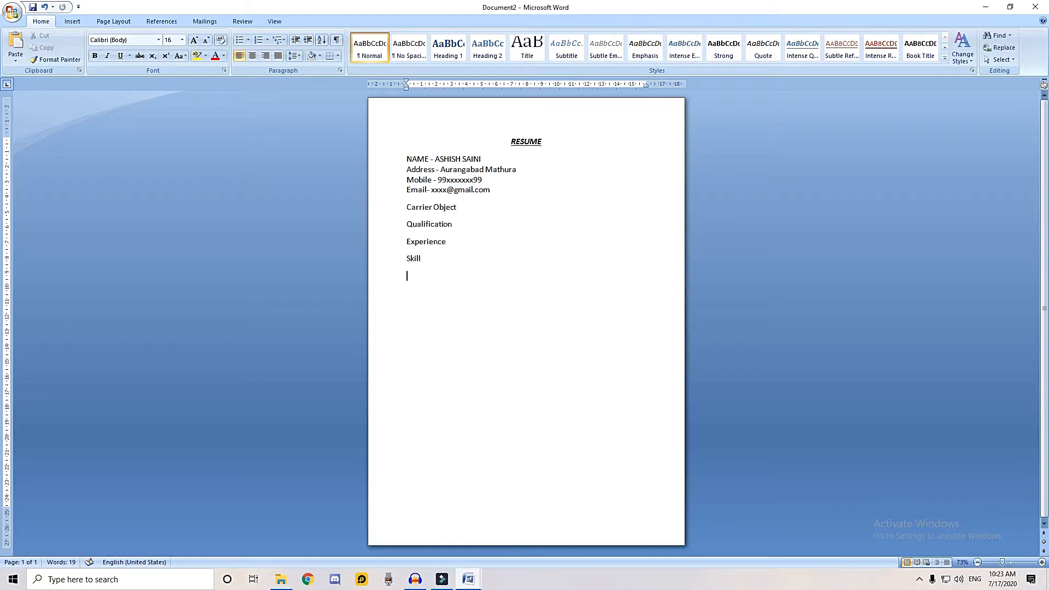
Add the section headings Personal Information and Declaration on separate lines below Skill
{"action": "type", "text": "Personal Information"}
{"action": "left_click", "coordinate": [494, 280]}
{"action": "key", "text": "Return"}
{"action": "type", "text": "Declaration"}
{"action": "key", "text": "Return"}
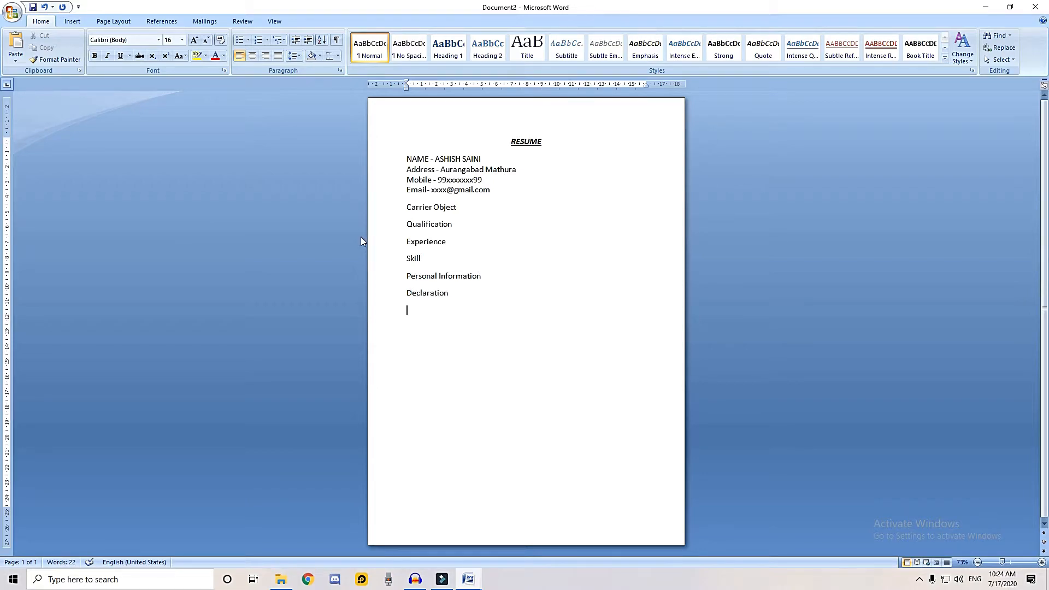
{"action": "left_click_drag", "start_coordinate": [375, 209], "coordinate": [490, 300]}
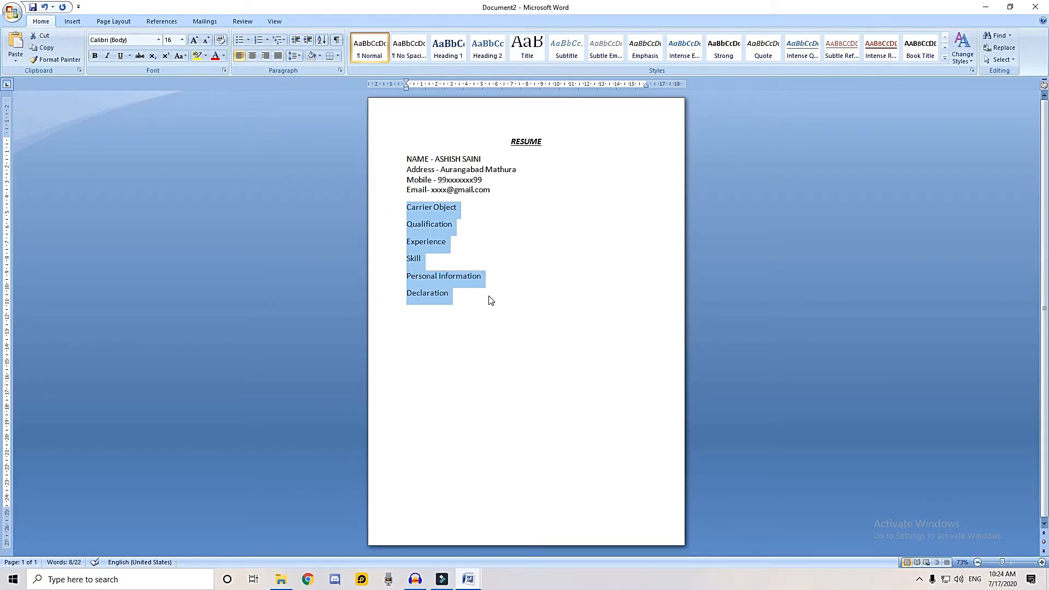
{"action": "left_click", "coordinate": [556, 239]}
Paste the copied objective bullet on a new line below Carrier Object and remove the empty line after it
{"action": "left_click", "coordinate": [481, 208]}
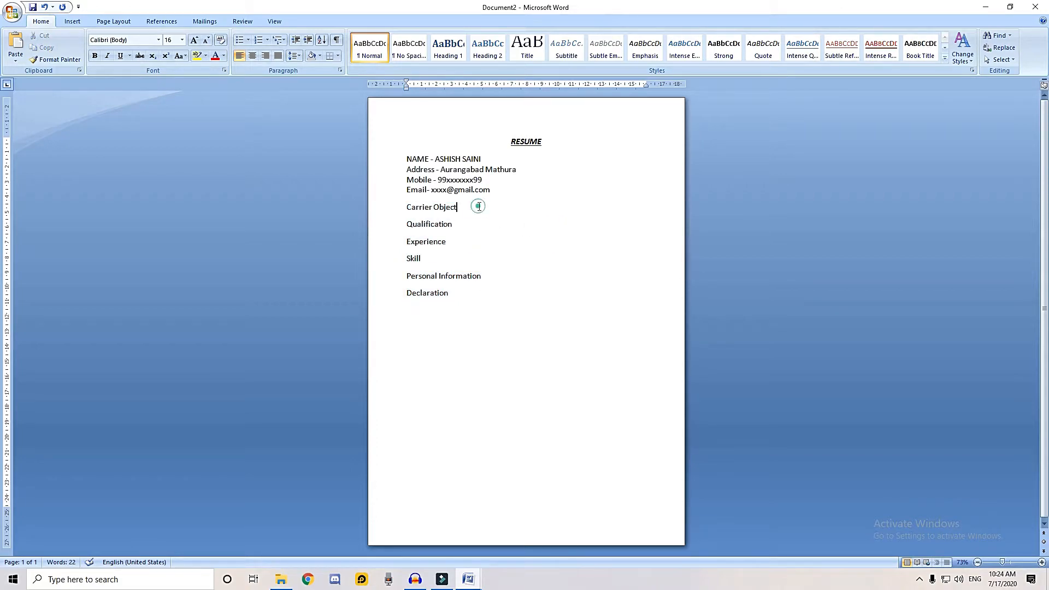
{"action": "key", "text": "Return"}
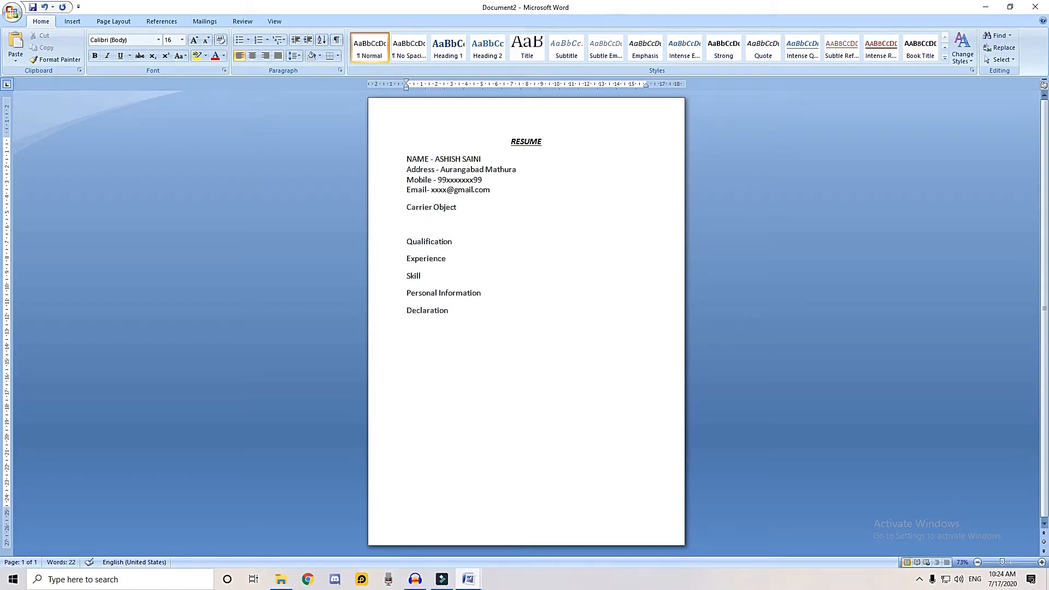
{"action": "type", "text": "To work in a challenging & creative environment where I could enhance my management skills & effectively contribute towards the goals of the organization."}
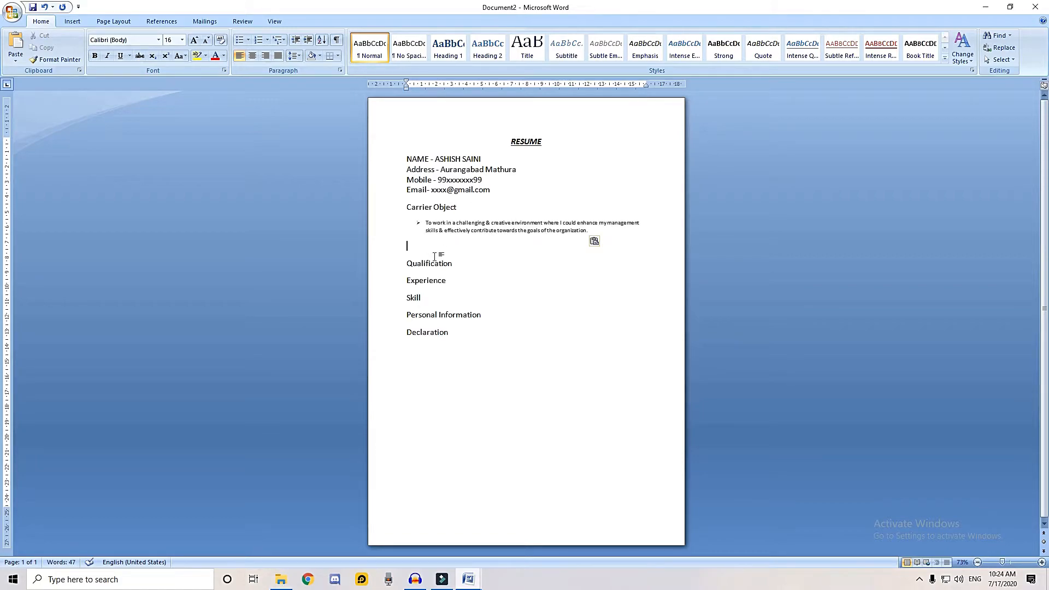
{"action": "key", "text": "BackSpace"}
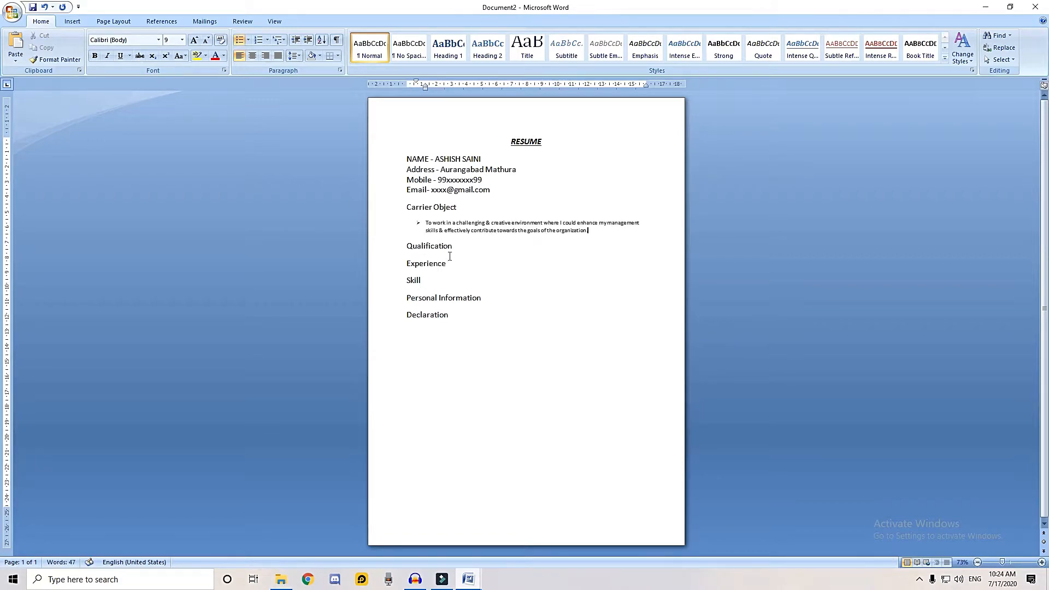
Insert a table of four columns and four rows below Qualification and apply the black style with solid header row and first column
{"action": "left_click", "coordinate": [453, 247]}
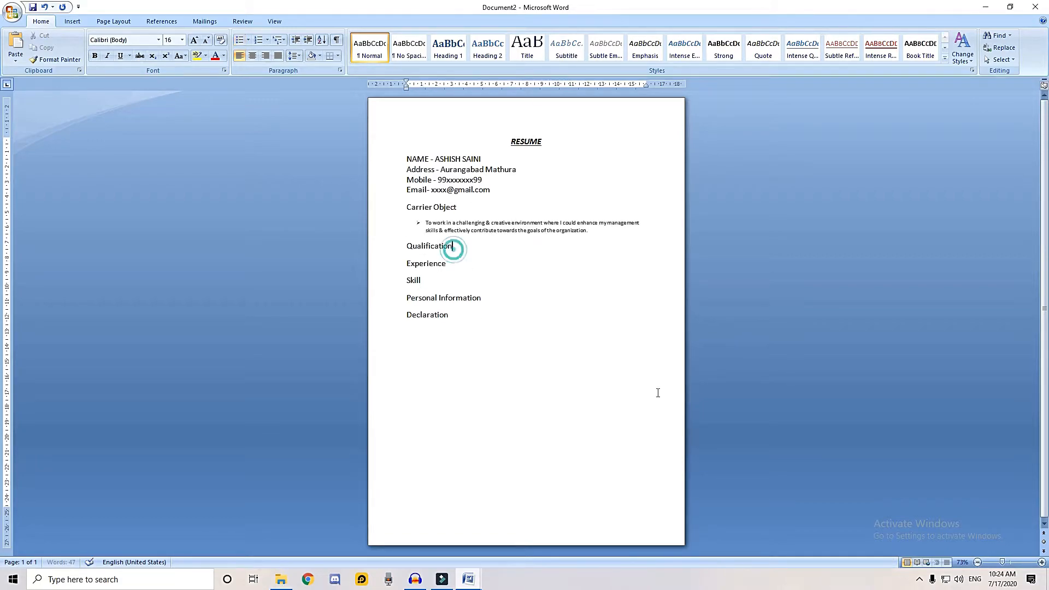
{"action": "left_click", "coordinate": [1019, 562]}
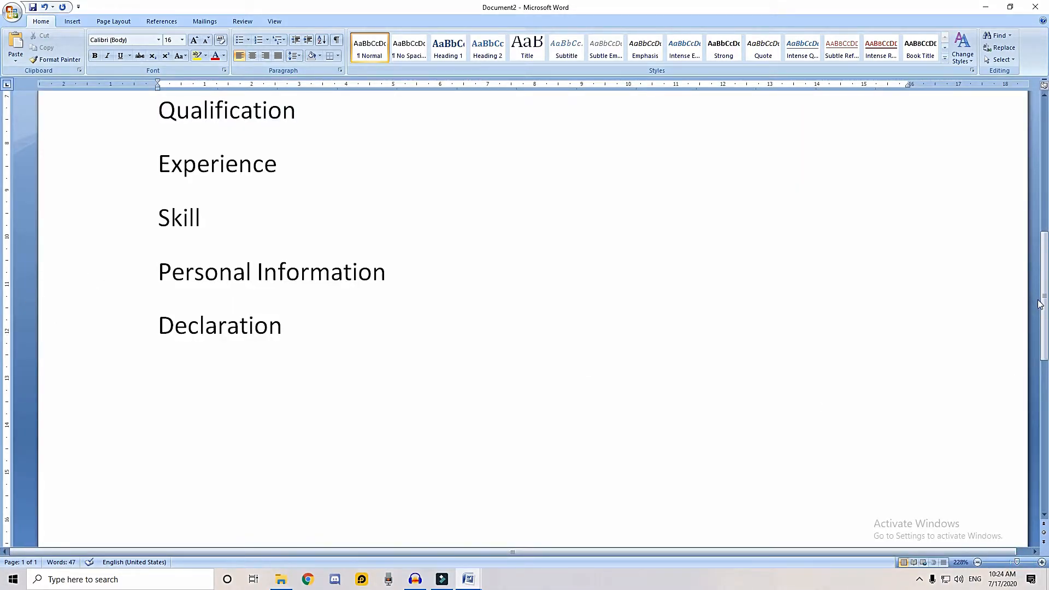
{"action": "scroll", "coordinate": [420, 307], "scroll_direction": "up", "scroll_amount": 3}
{"action": "key", "text": "Return"}
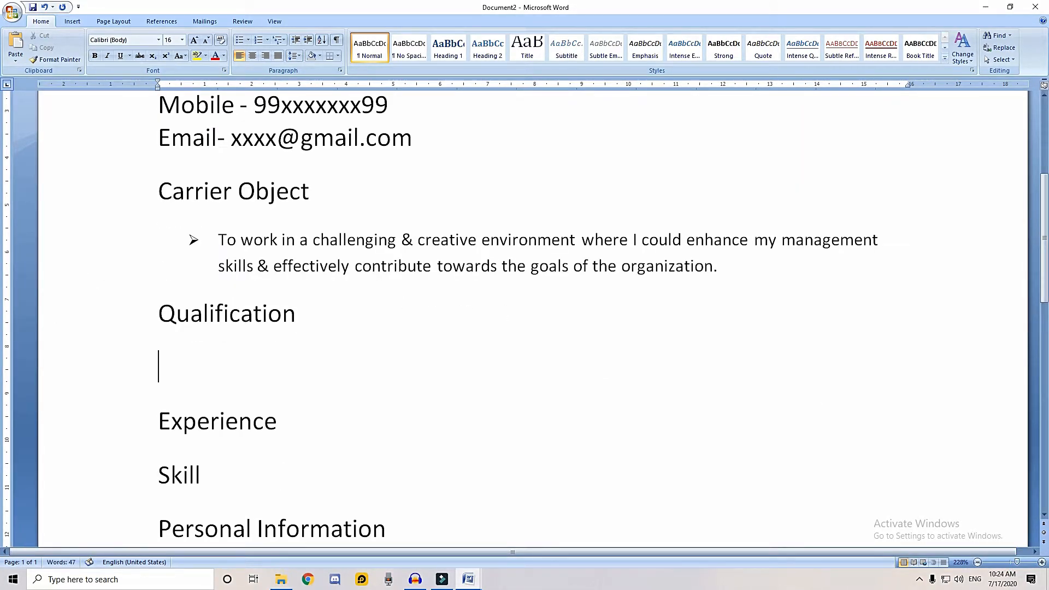
{"action": "left_click", "coordinate": [72, 21]}
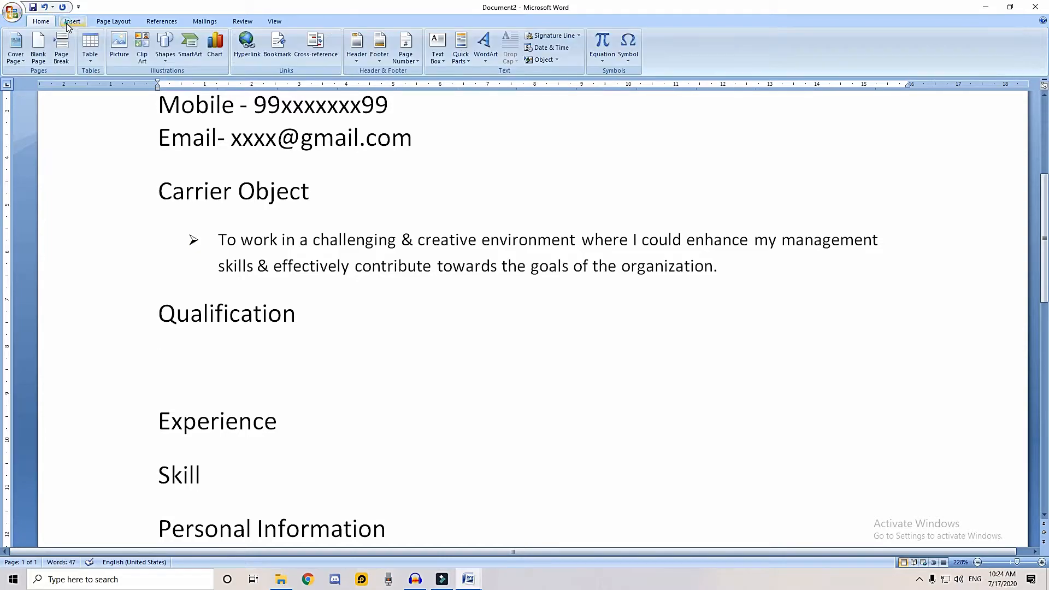
{"action": "left_click", "coordinate": [92, 59]}
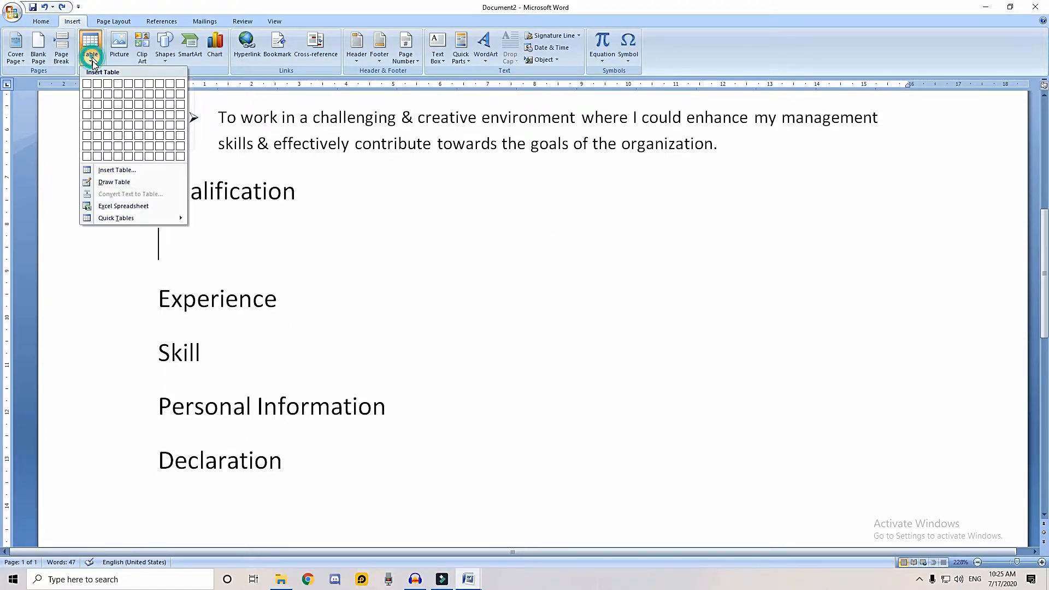
{"action": "left_click", "coordinate": [119, 110]}
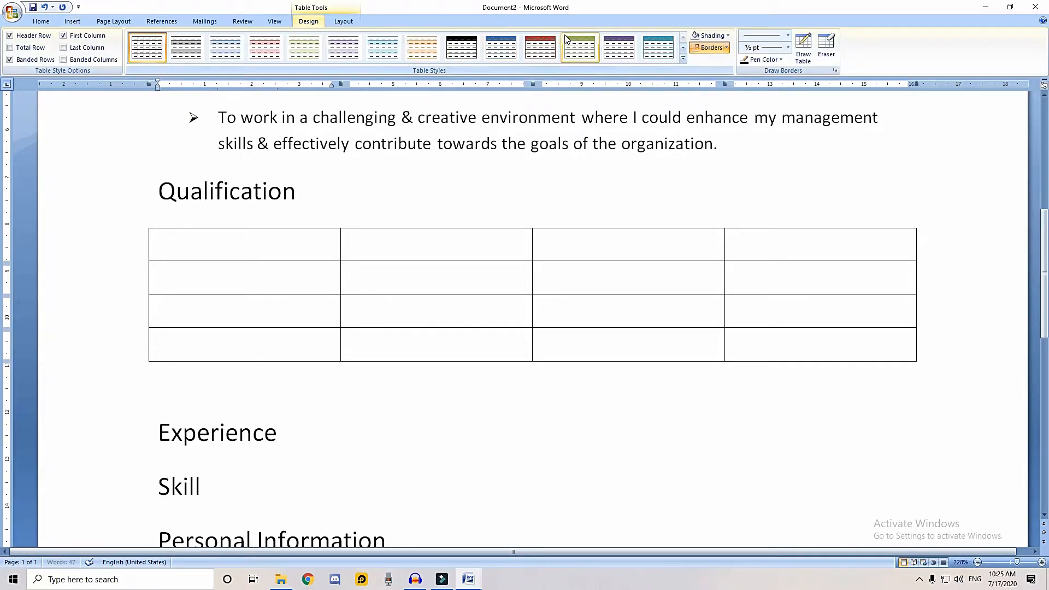
{"action": "left_click", "coordinate": [681, 59]}
{"action": "left_click", "coordinate": [421, 221]}
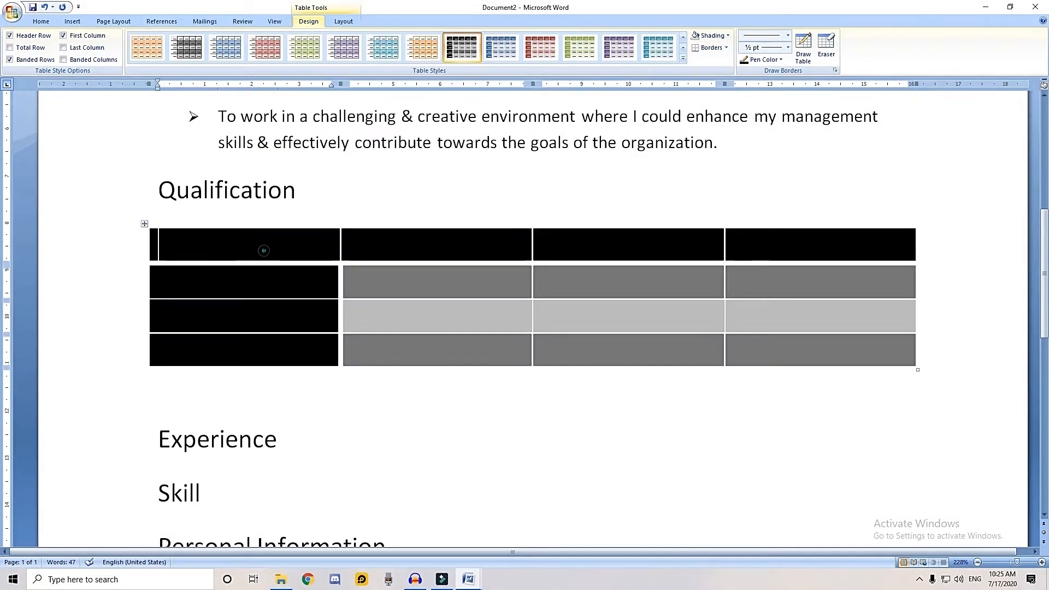
Fill the table's header row with Exam, Board/University, Year and Percetage
{"action": "type", "text": "Exam"}
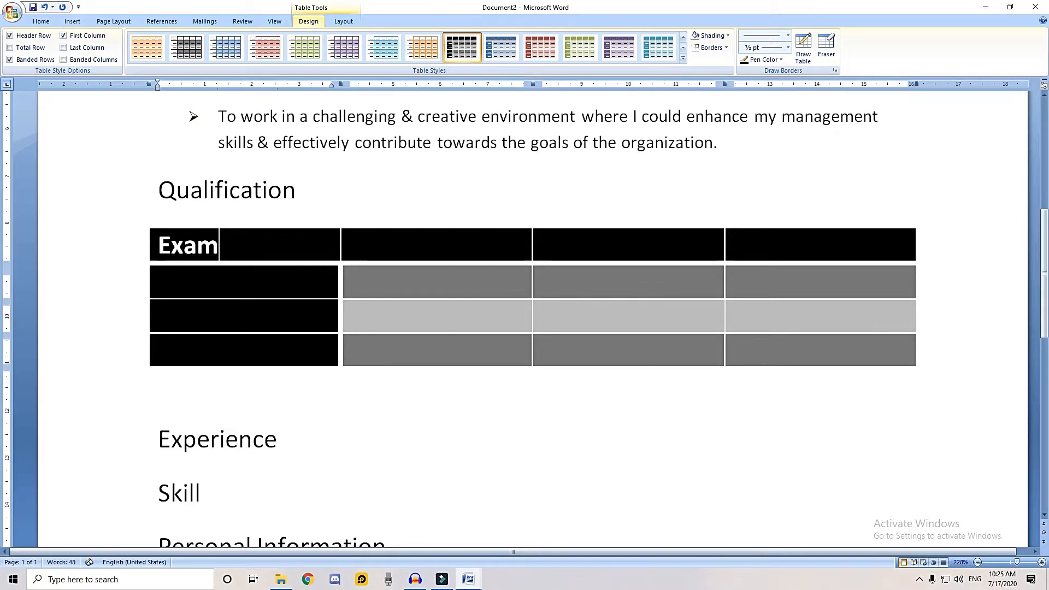
{"action": "key", "text": "Tab"}
{"action": "type", "text": "Bo"}
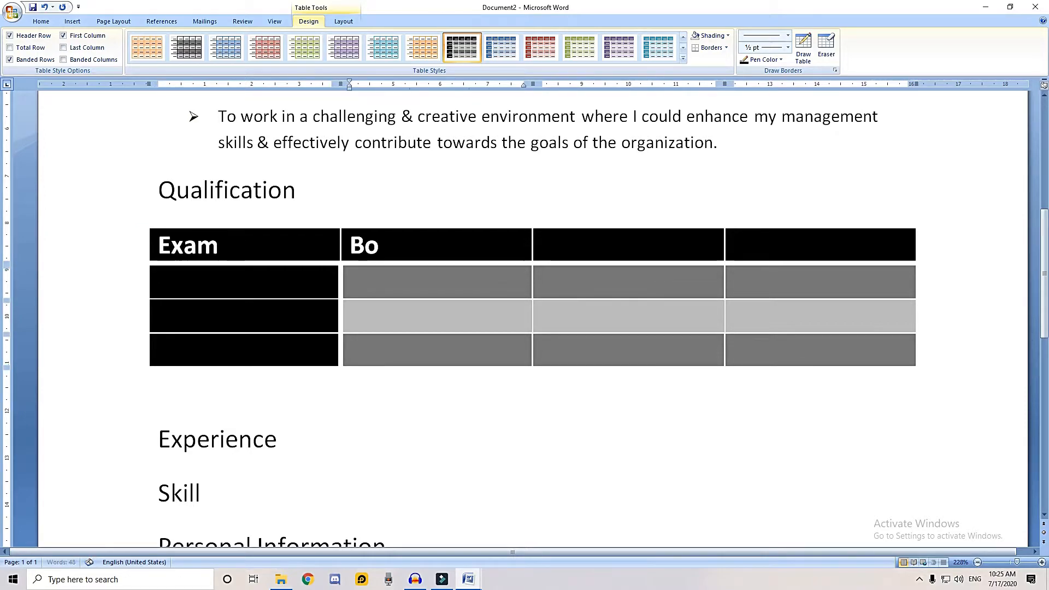
{"action": "type", "text": "ard/University"}
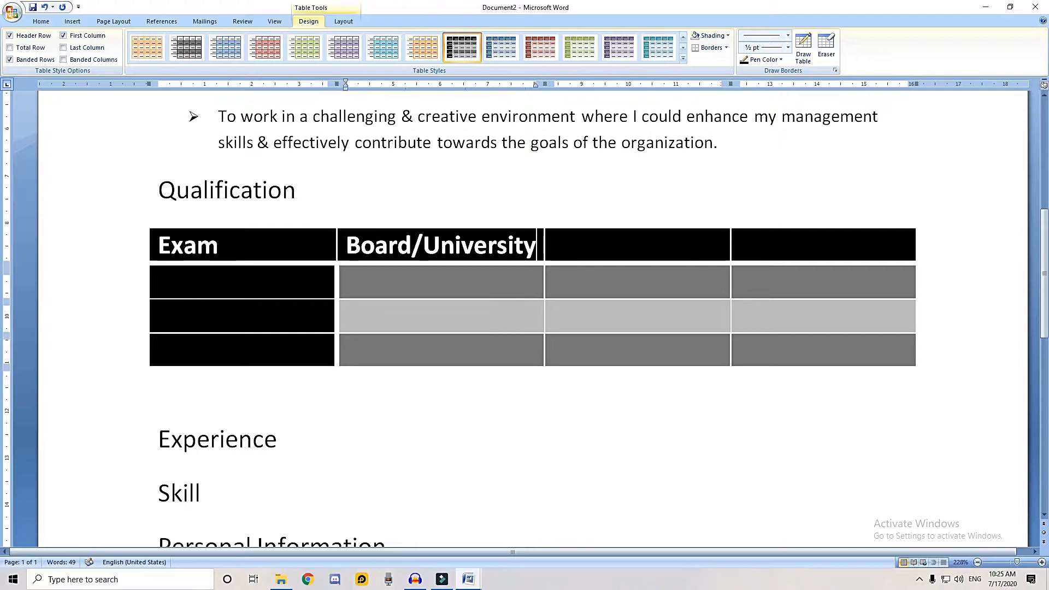
{"action": "key", "text": "Tab"}
{"action": "type", "text": "Year"}
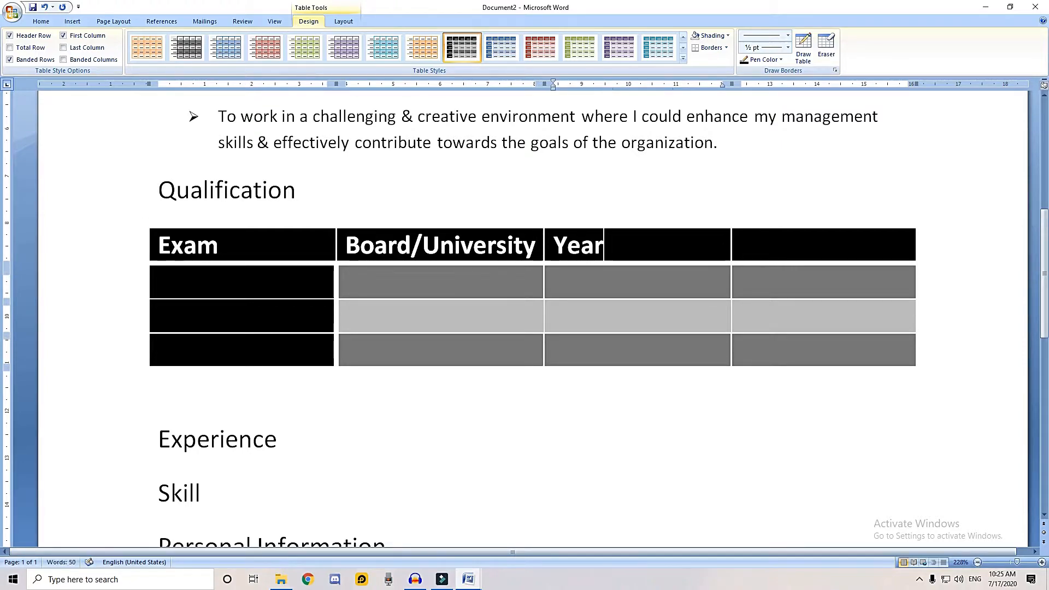
{"action": "key", "text": "Tab"}
{"action": "type", "text": "Percetage"}
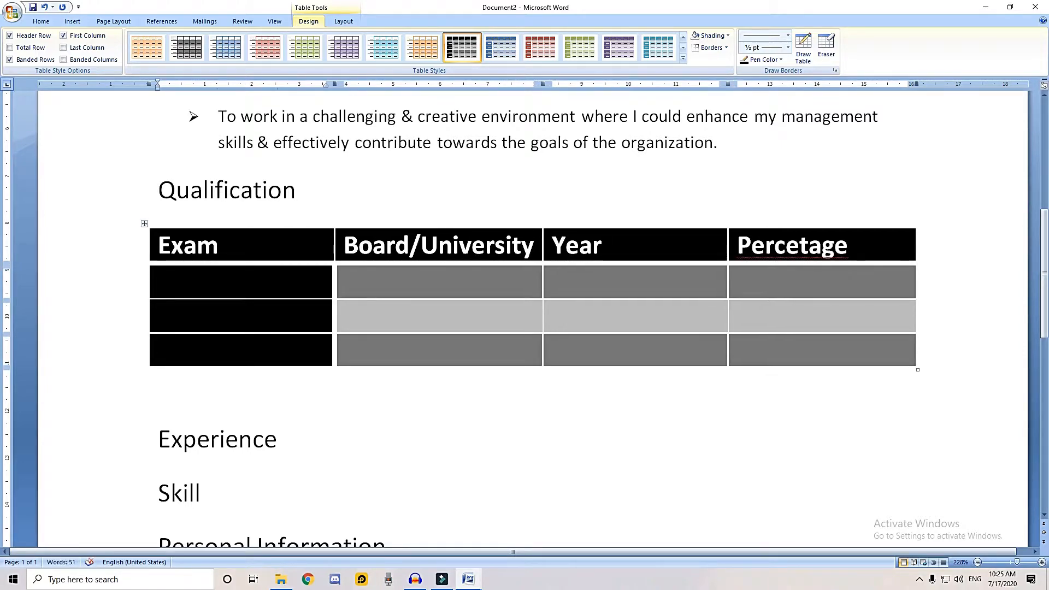
Fill the second table row with High School, UP BOARD, 2011 and 70
{"action": "key", "text": "Tab"}
{"action": "type", "text": "High School"}
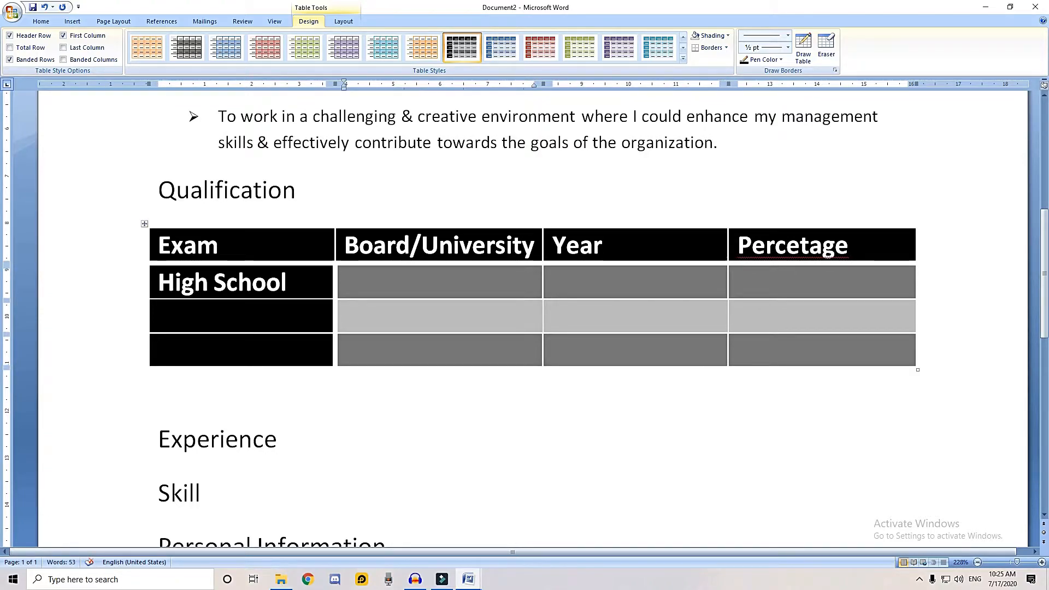
{"action": "left_click", "coordinate": [366, 282]}
{"action": "type", "text": "UP BOARD"}
{"action": "key", "text": "Tab"}
{"action": "type", "text": "2011"}
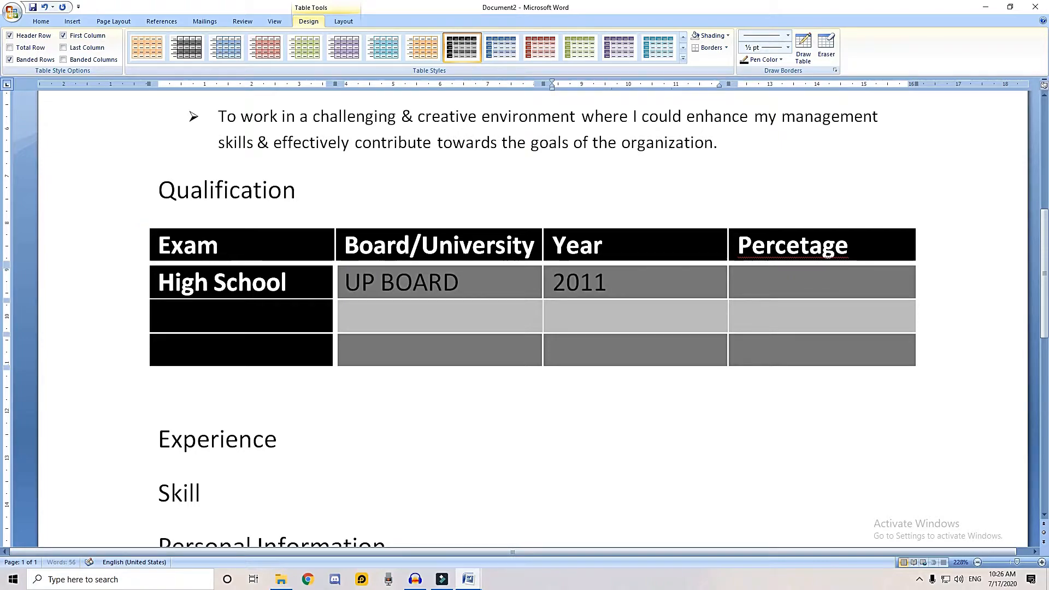
{"action": "key", "text": "Tab"}
{"action": "type", "text": "70"}
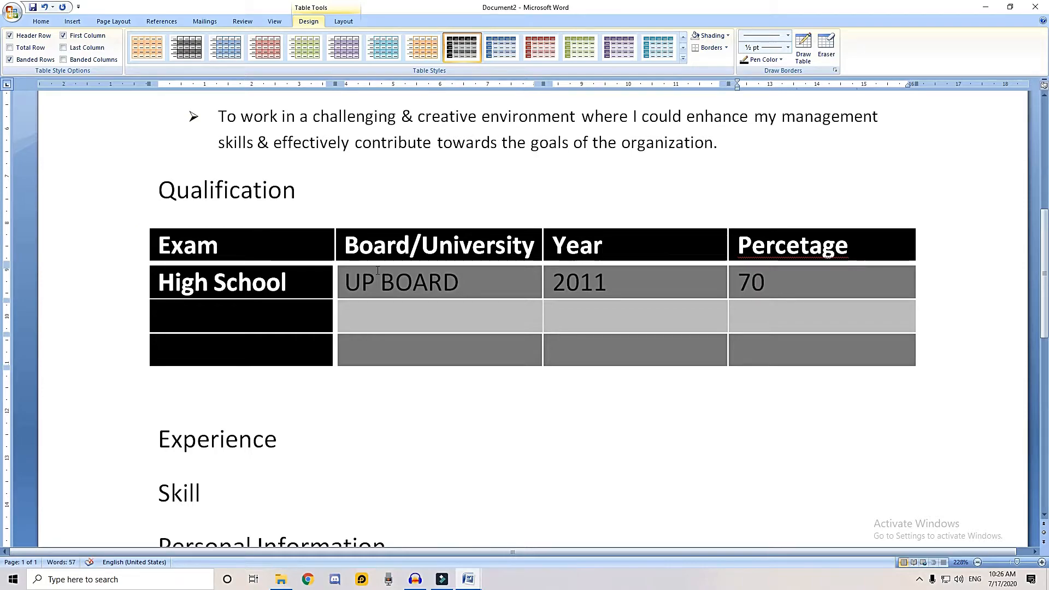
Fill the third table row with Intermediate, UP BOARD, 2013 and 70
{"action": "key", "text": "Tab"}
{"action": "type", "text": "Intermediate"}
{"action": "key", "text": "Tab"}
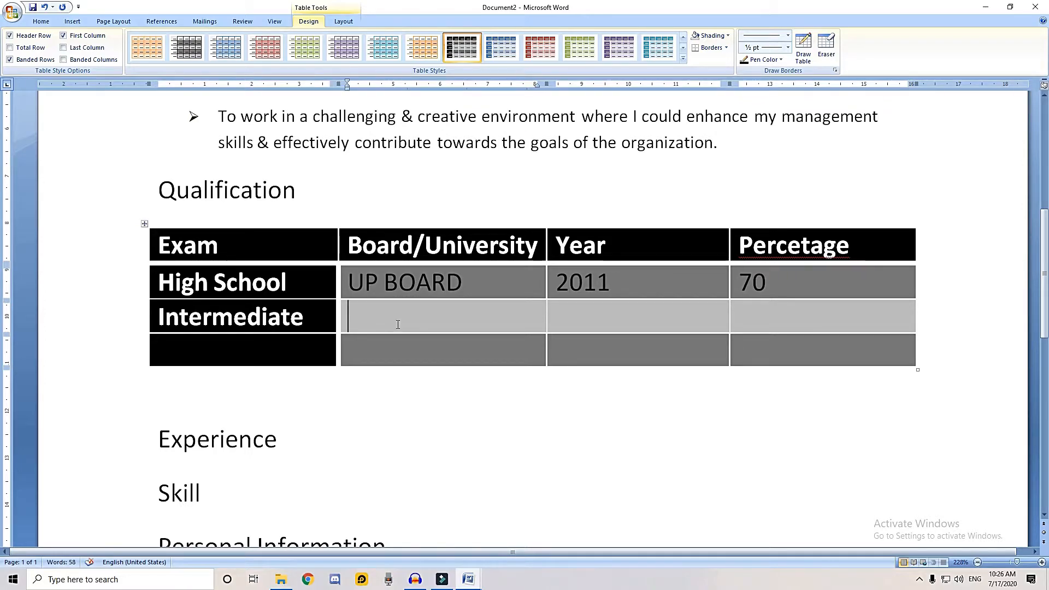
{"action": "type", "text": "UP BOARD"}
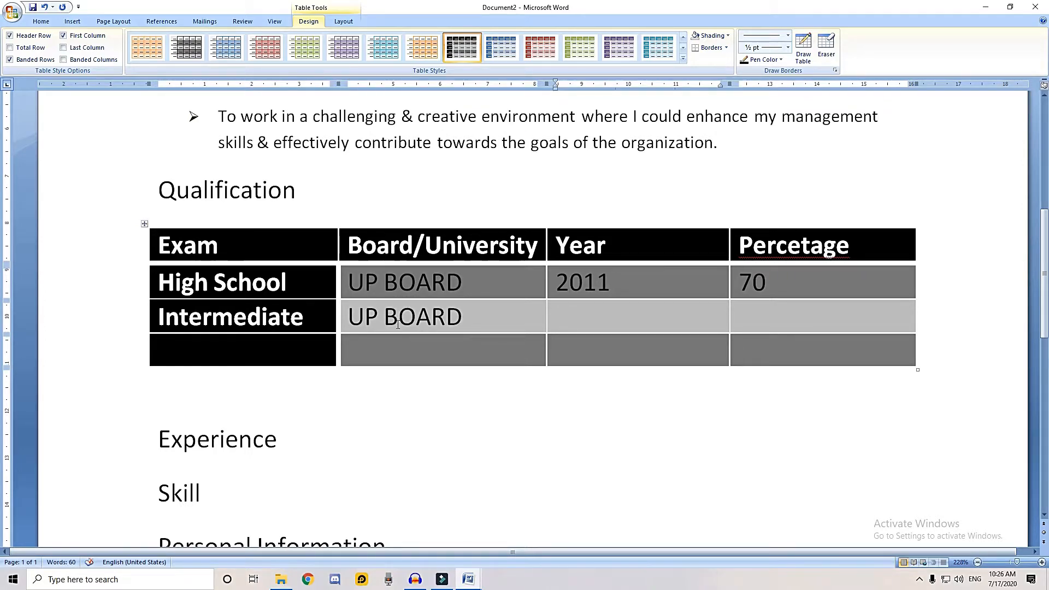
{"action": "key", "text": "Tab"}
{"action": "type", "text": "2013"}
{"action": "key", "text": "Tab"}
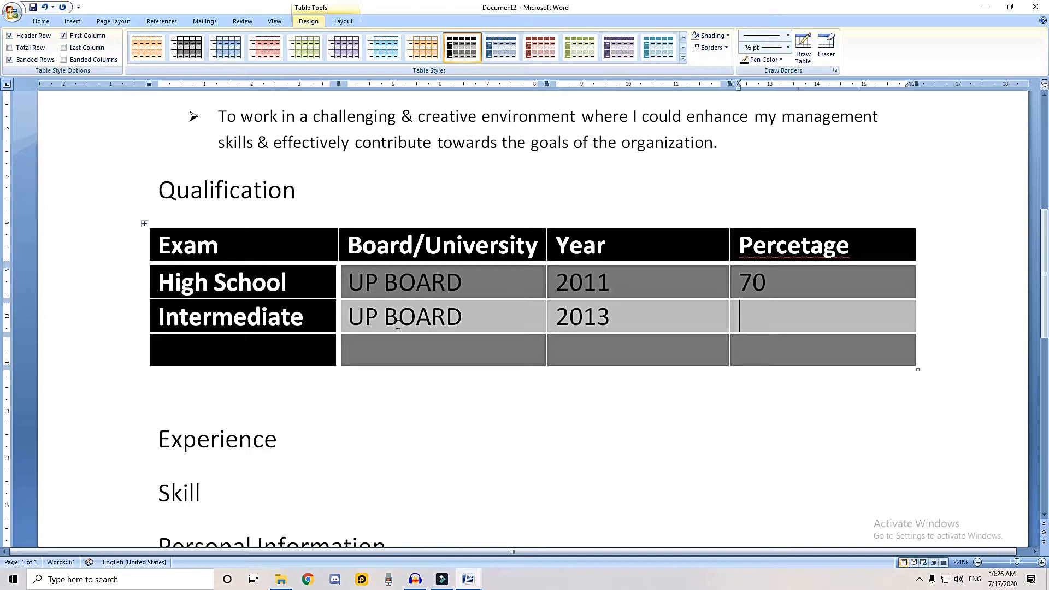
{"action": "type", "text": "70"}
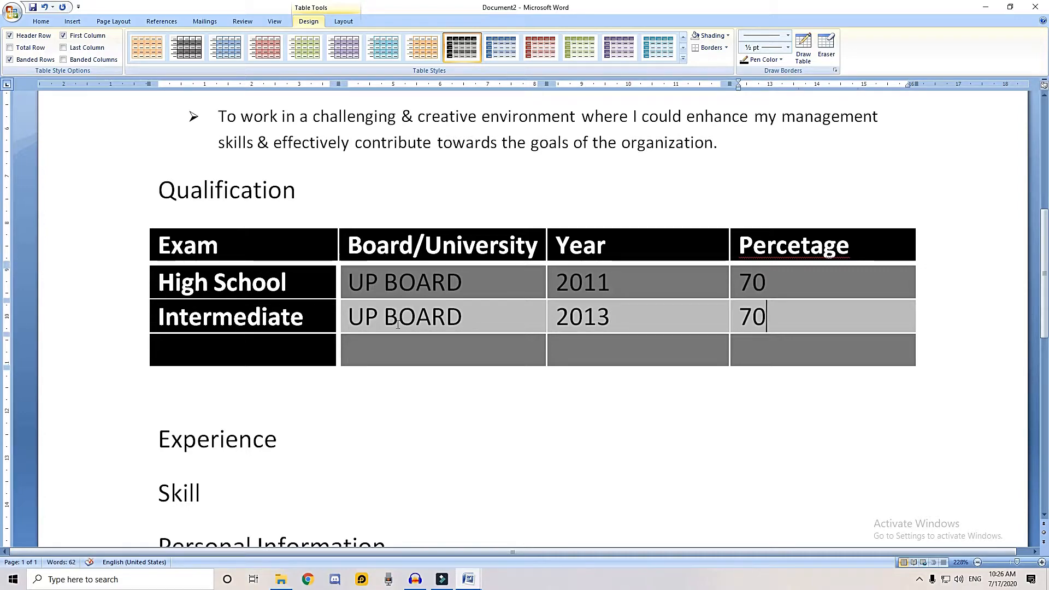
Append a percent sign to the percentage values in the High School and Intermediate rows
{"action": "key", "text": "Up"}
{"action": "type", "text": "%"}
{"action": "key", "text": "Down"}
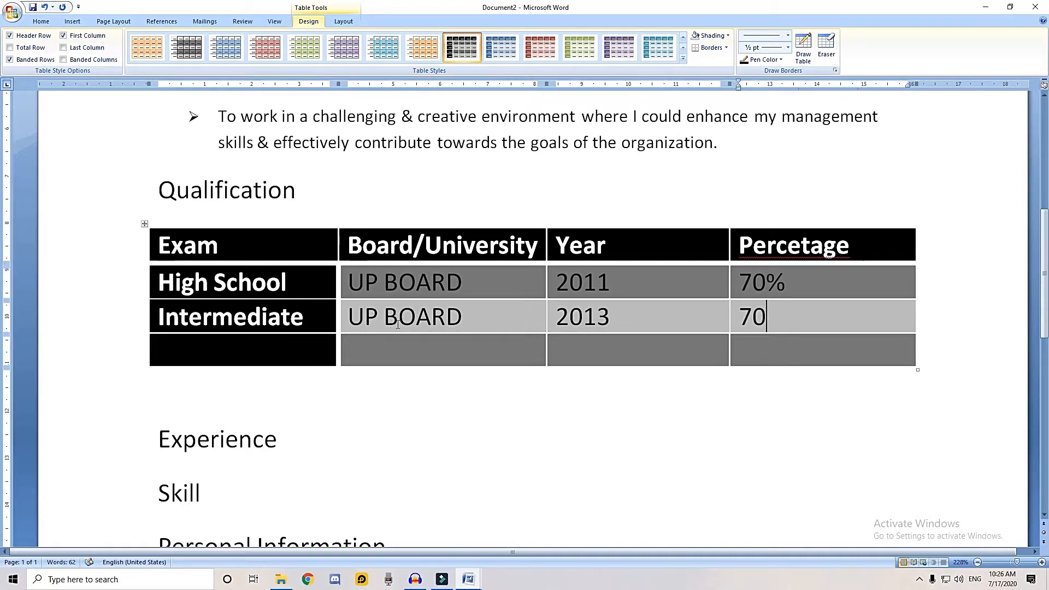
{"action": "type", "text": "%"}
Fill the last table row with Graduation, DBRAU AGRA, 2016 and 60%
{"action": "key", "text": "Tab"}
{"action": "type", "text": "gRA"}
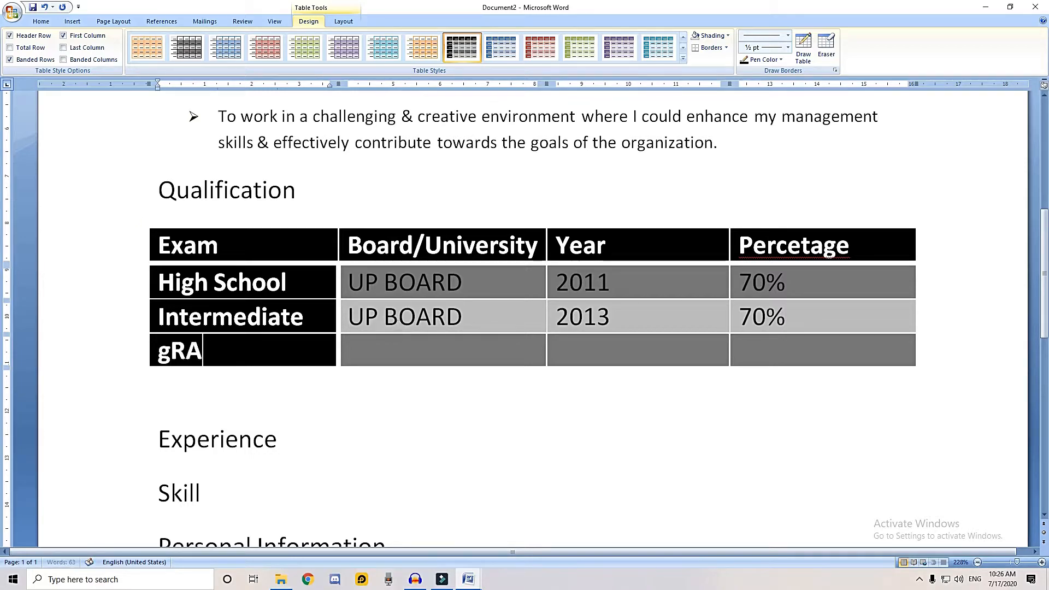
{"action": "type", "text": "DUATION"}
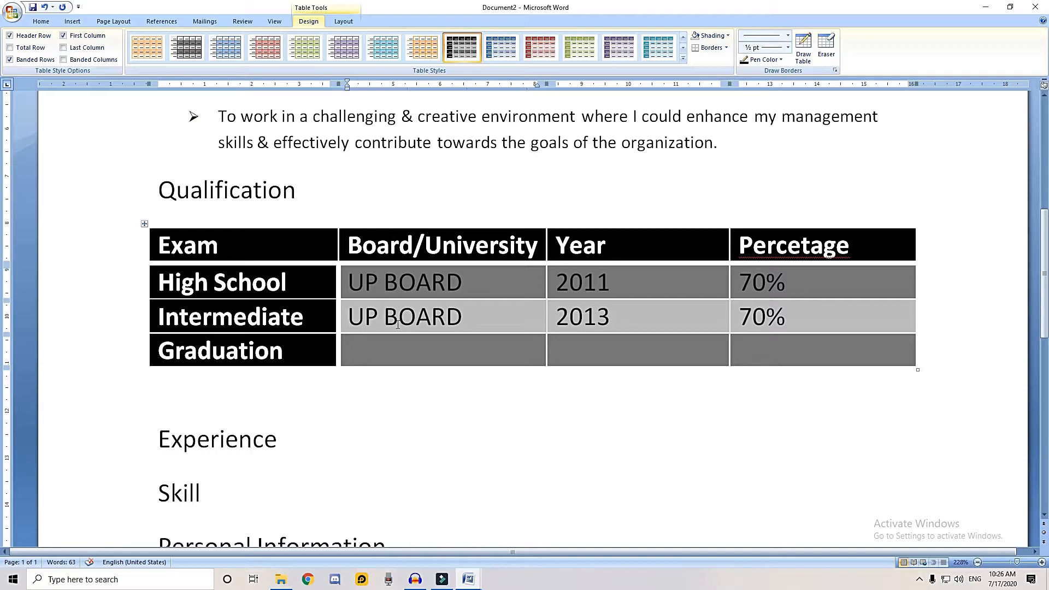
{"action": "key", "text": "Tab"}
{"action": "type", "text": "DBRAU AGRA"}
{"action": "key", "text": "Tab"}
{"action": "type", "text": "201"}
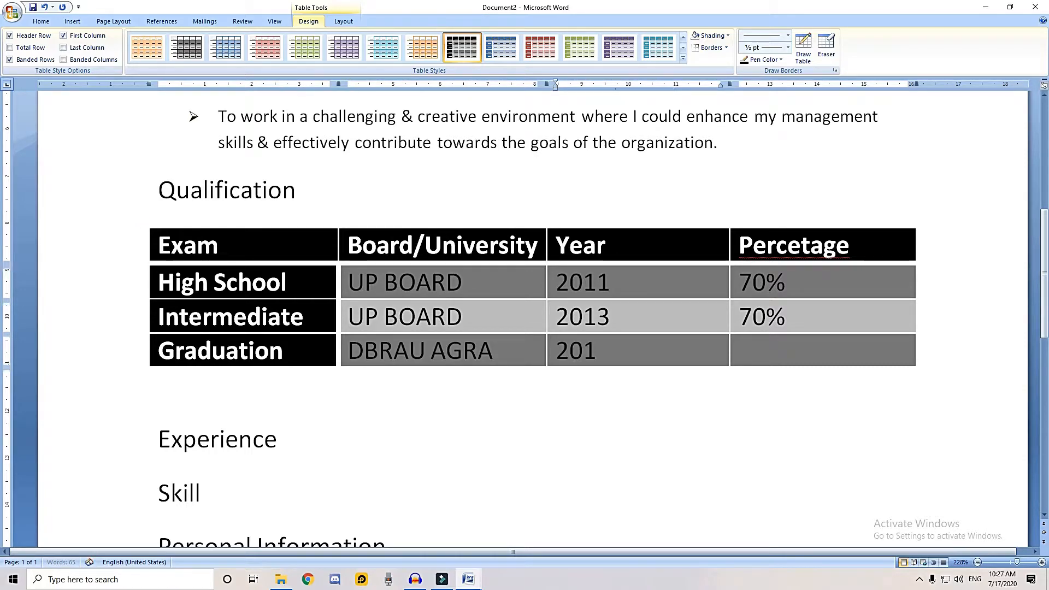
{"action": "type", "text": "6"}
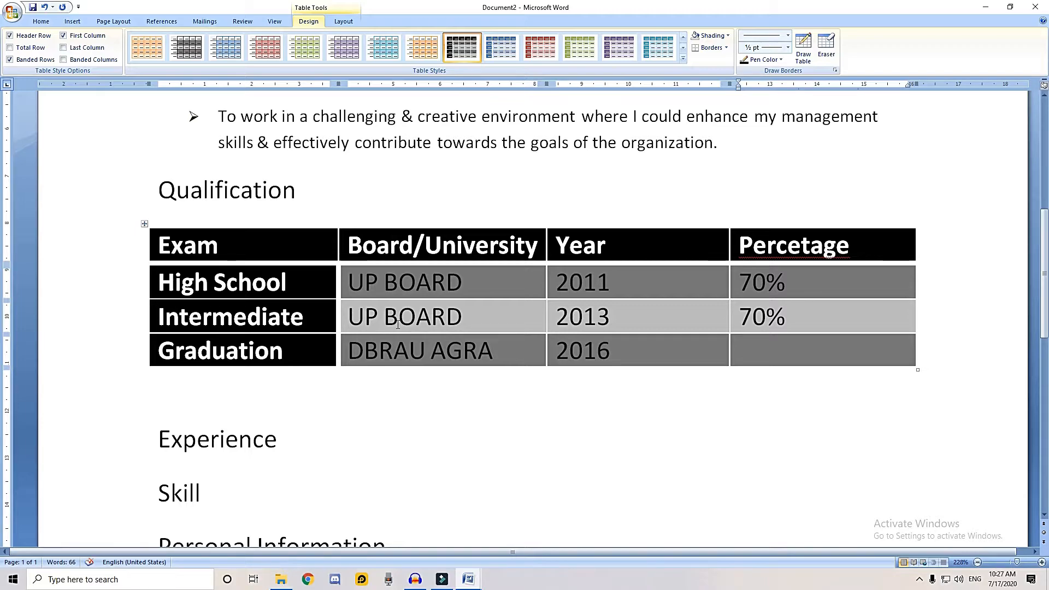
{"action": "key", "text": "Tab"}
{"action": "type", "text": "601"}
{"action": "key", "text": "BackSpace"}
{"action": "type", "text": "%"}
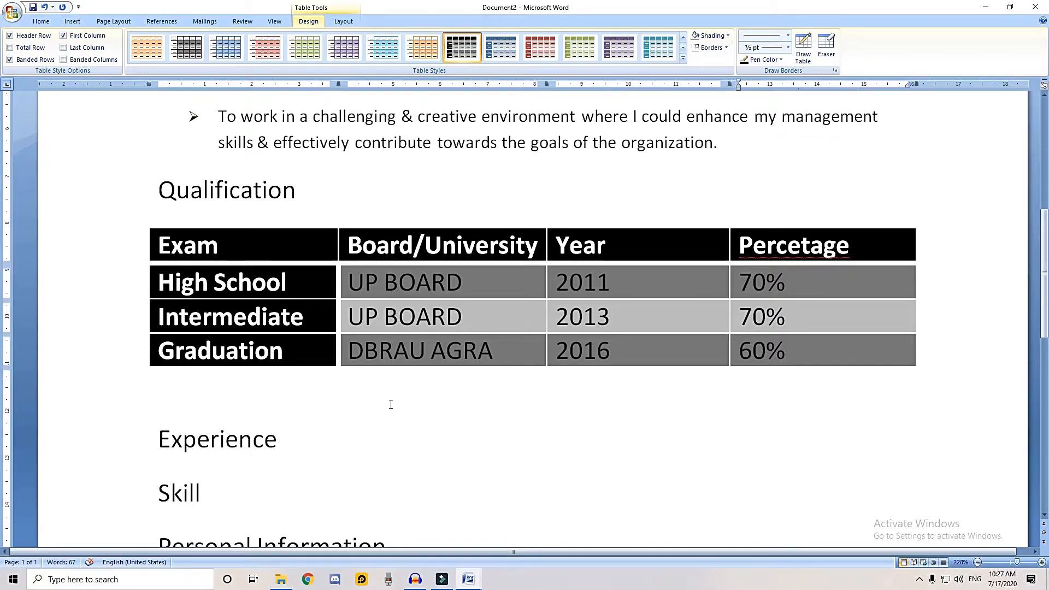
Add a round-bulleted line reading Fresher below the Experience heading
{"action": "scroll", "coordinate": [389, 402], "scroll_direction": "up", "scroll_amount": 1}
{"action": "scroll", "coordinate": [362, 446], "scroll_direction": "down", "scroll_amount": 1}
{"action": "scroll", "coordinate": [362, 446], "scroll_direction": "down", "scroll_amount": 1}
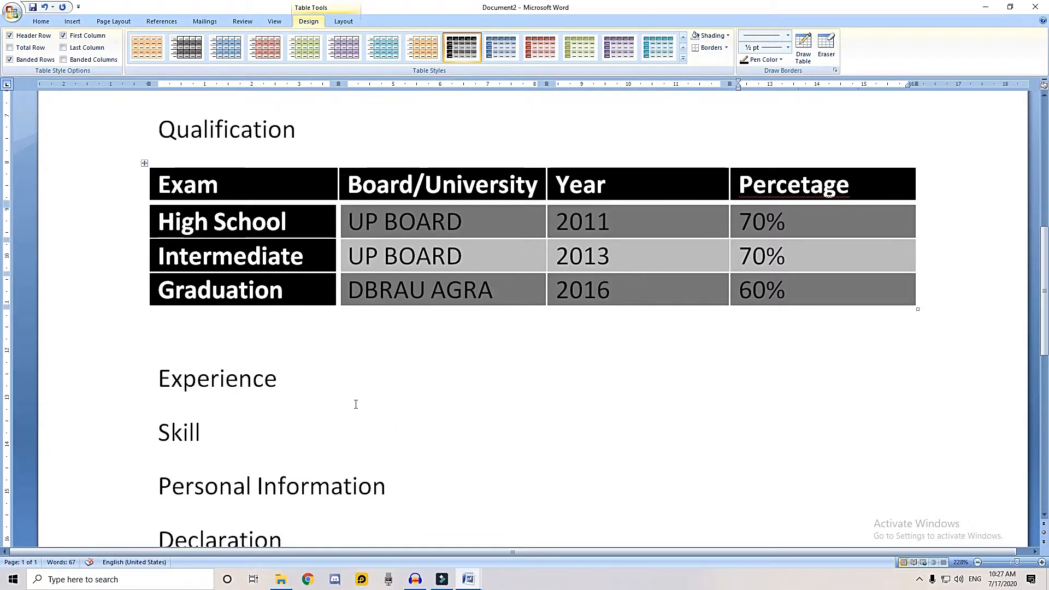
{"action": "left_click", "coordinate": [351, 389]}
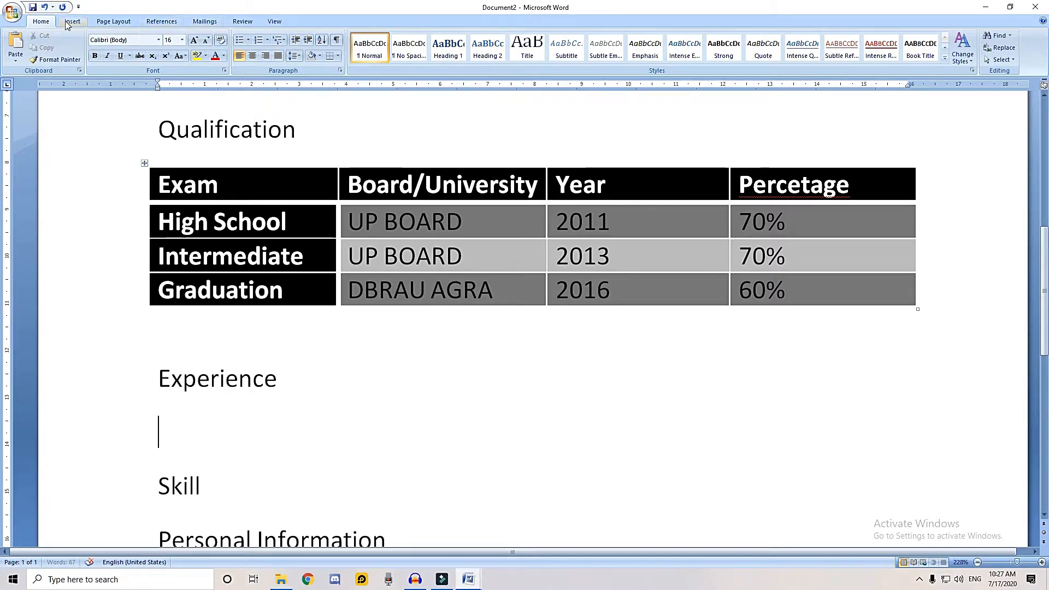
{"action": "left_click", "coordinate": [243, 42]}
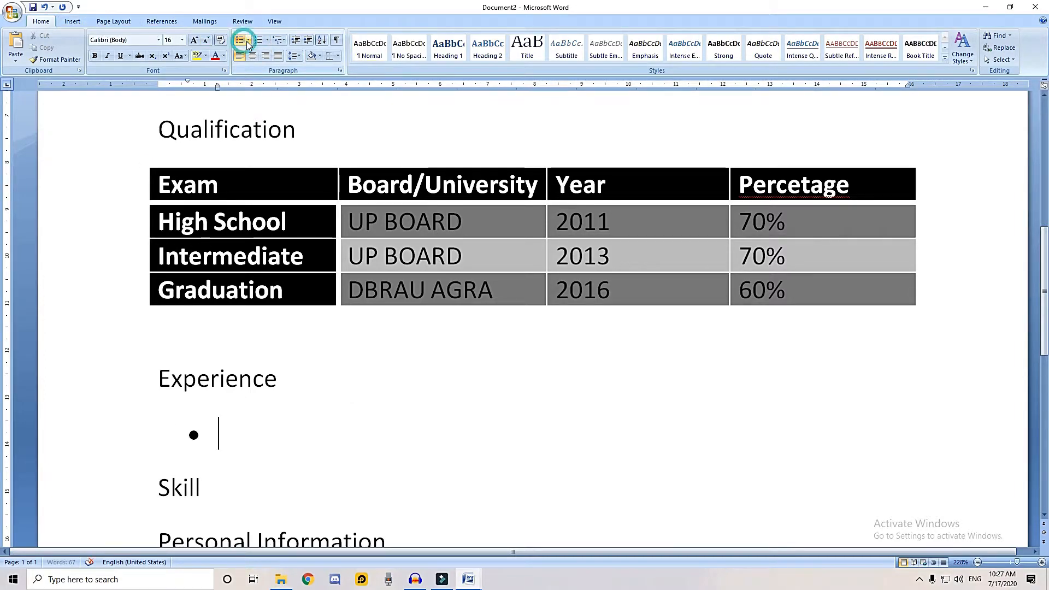
{"action": "type", "text": "fR"}
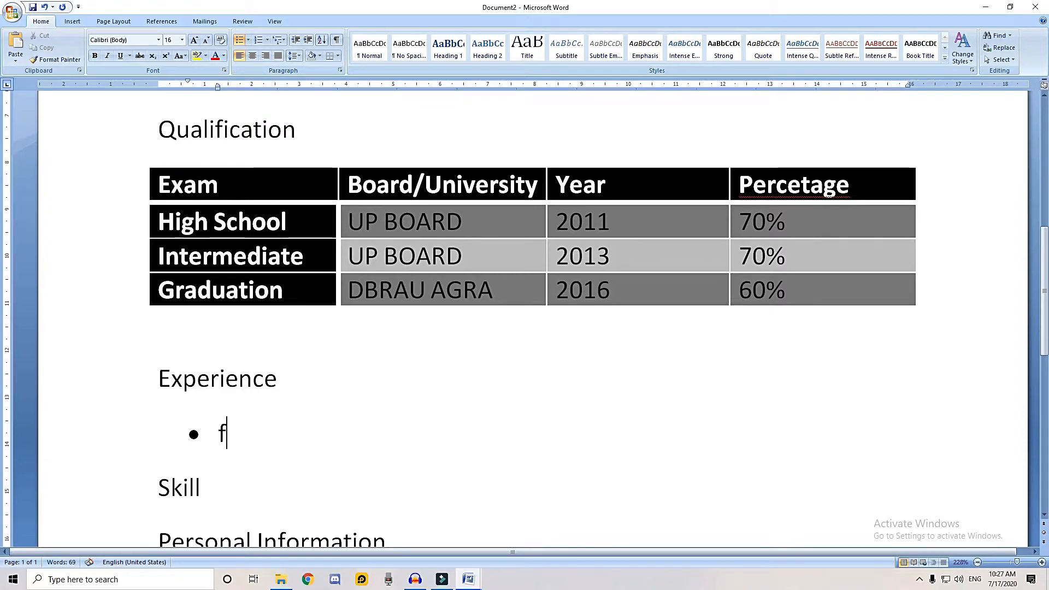
{"action": "key", "text": "BackSpace"}
{"action": "key", "text": "BackSpace"}
{"action": "type", "text": "Fresher"}
Add a checkmark-bulleted list below Skill with Basic Computer, Advance Computer and Computer Hardware
{"action": "scroll", "coordinate": [217, 422], "scroll_direction": "down", "scroll_amount": 1}
{"action": "left_click", "coordinate": [217, 422]}
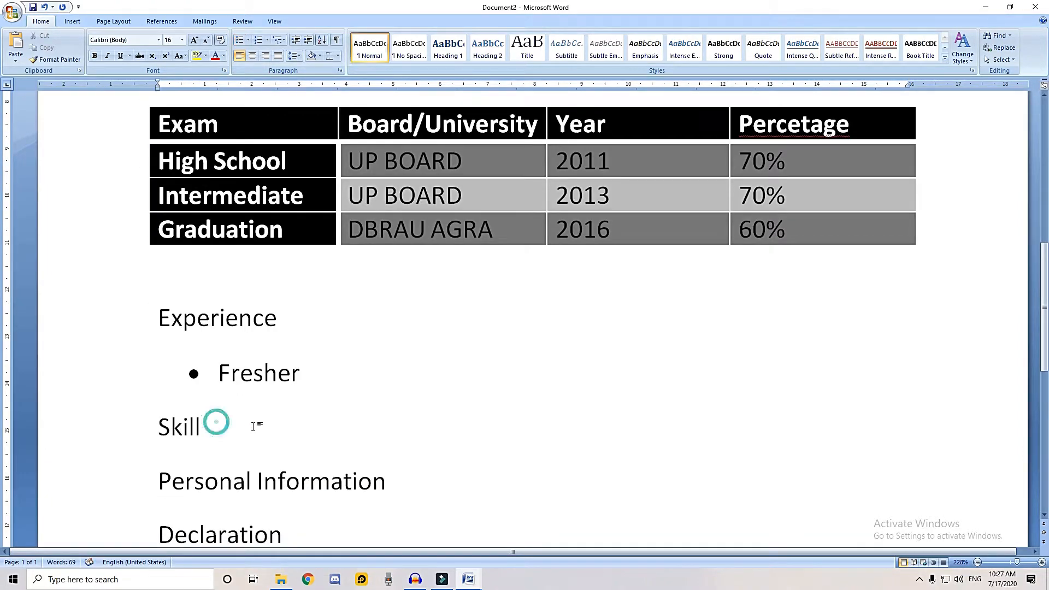
{"action": "key", "text": "Return"}
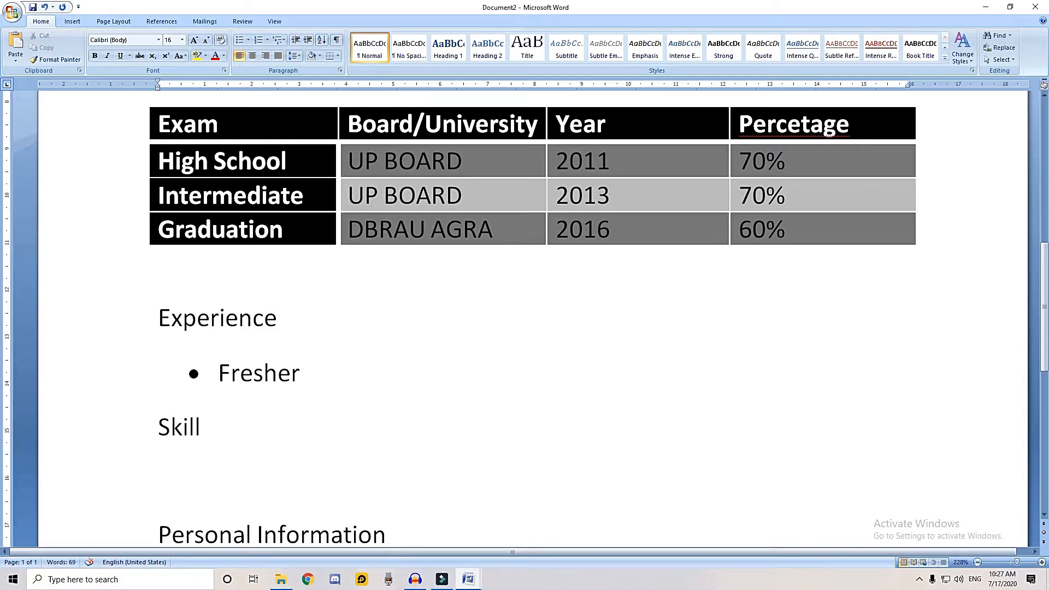
{"action": "left_click", "coordinate": [248, 40]}
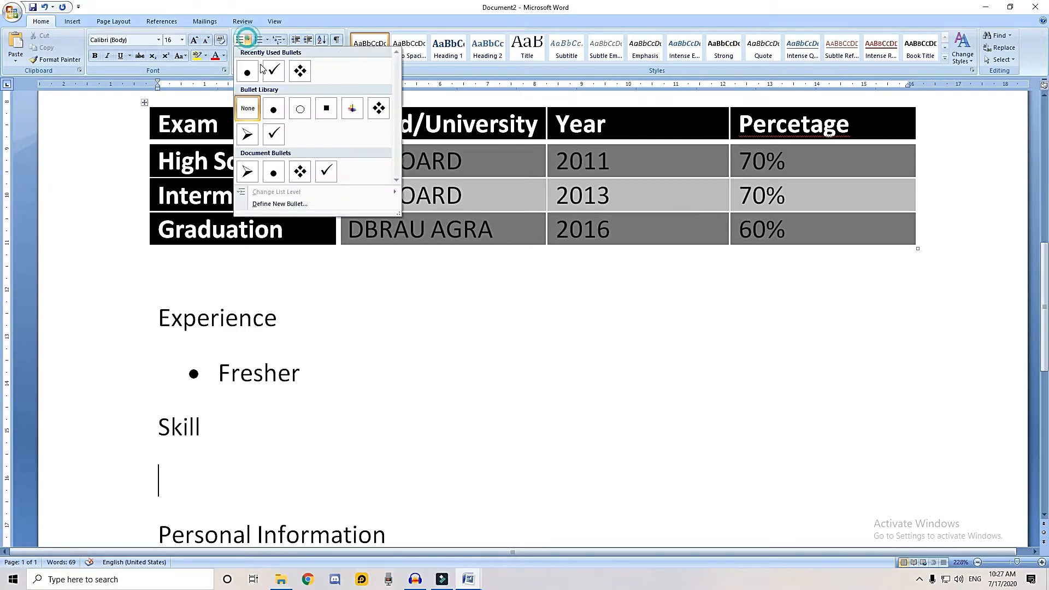
{"action": "left_click", "coordinate": [274, 76]}
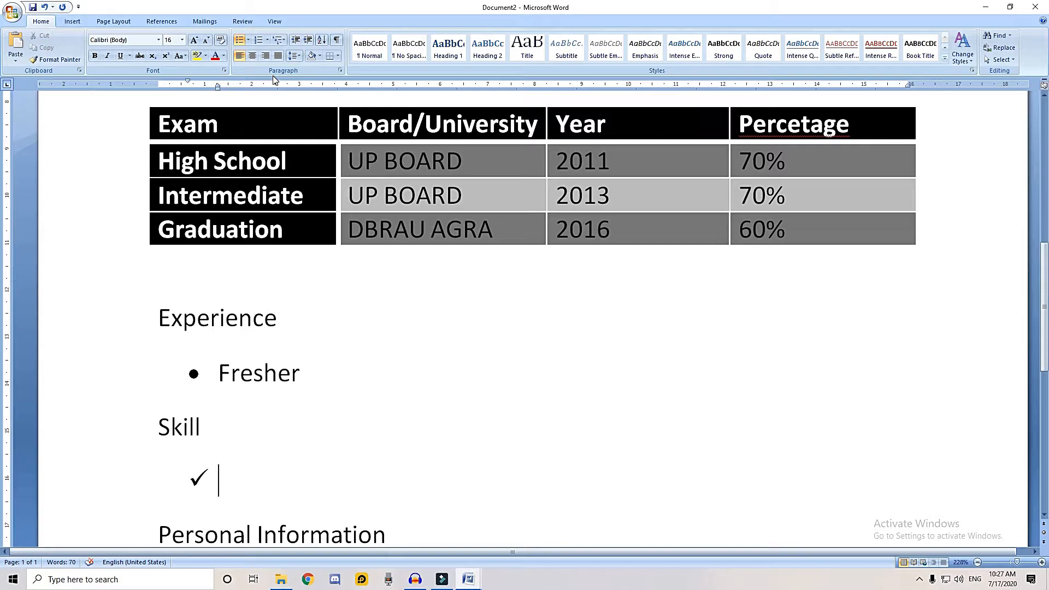
{"action": "type", "text": "Basic Computer"}
{"action": "key", "text": "Return"}
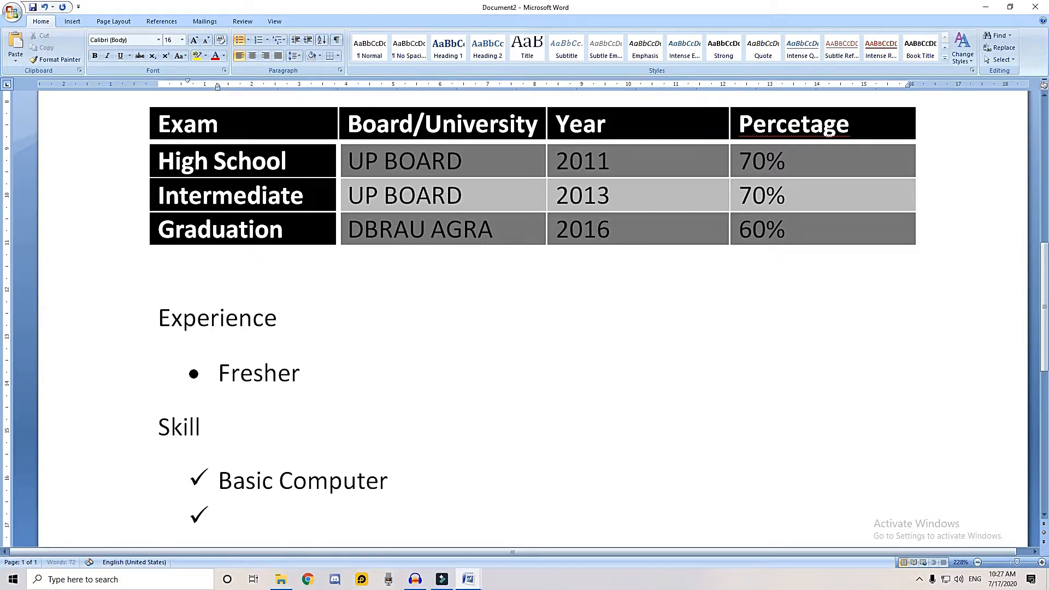
{"action": "type", "text": "Advance Computer"}
{"action": "key", "text": "Return"}
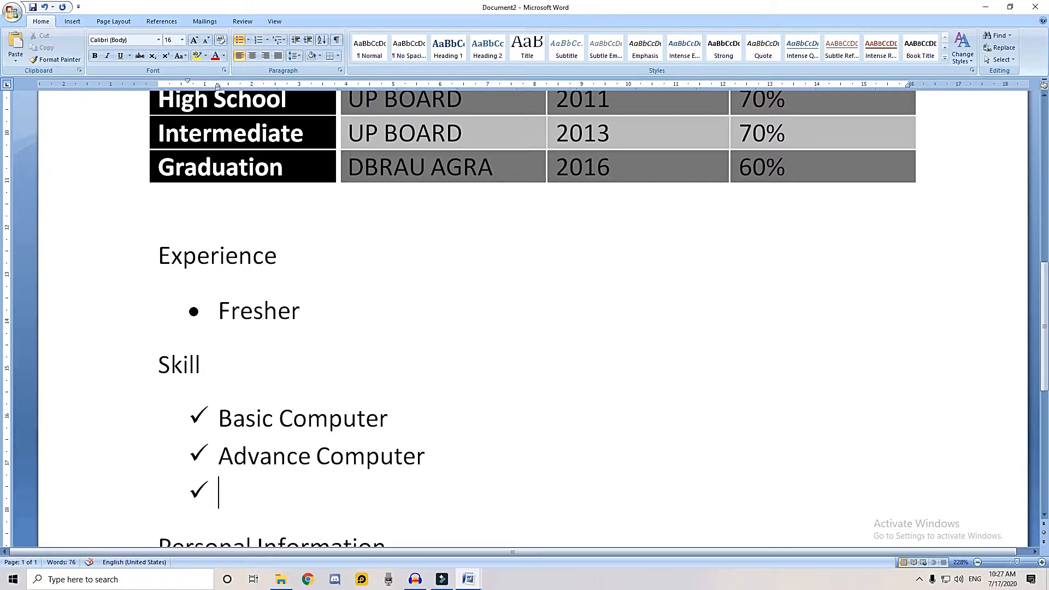
{"action": "type", "text": "Computer Hardware"}
Start a new line below the Personal Information heading with a left indent of 0.75 cm
{"action": "left_click", "coordinate": [113, 20]}
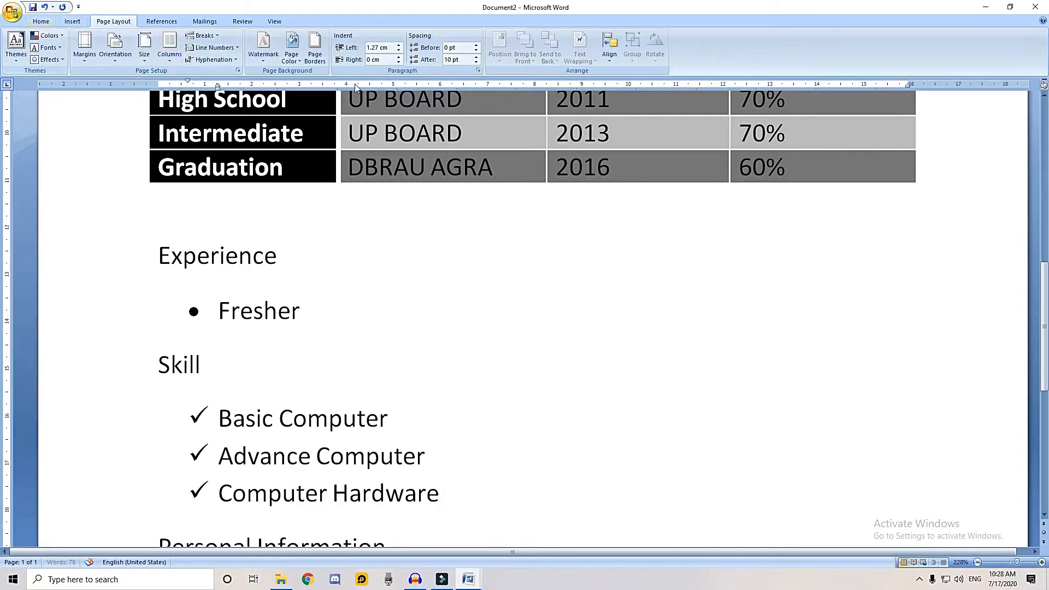
{"action": "scroll", "coordinate": [539, 373], "scroll_direction": "down", "scroll_amount": 3}
{"action": "left_click", "coordinate": [455, 356]}
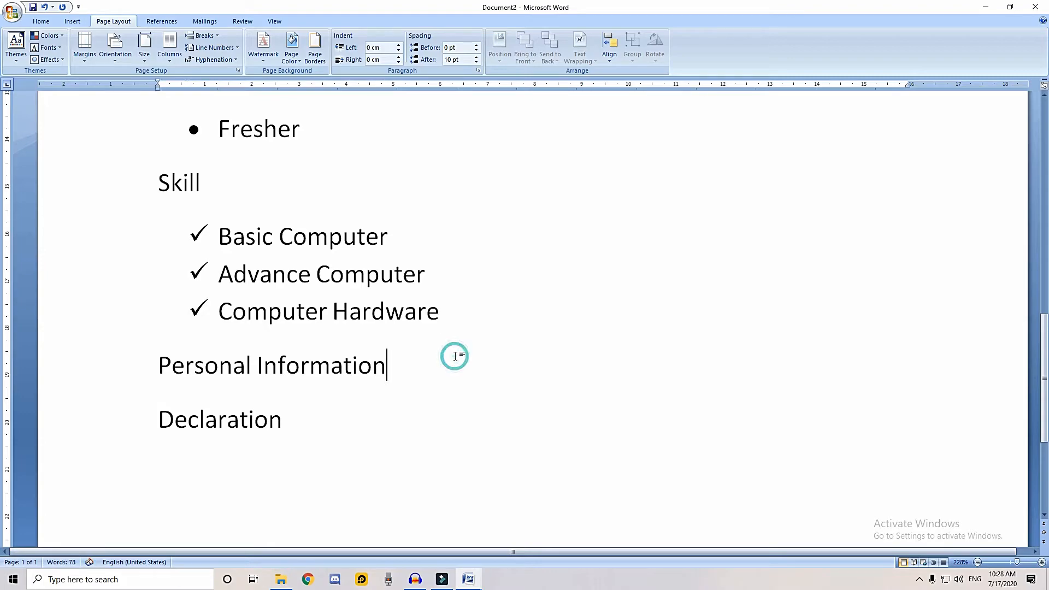
{"action": "key", "text": "Return"}
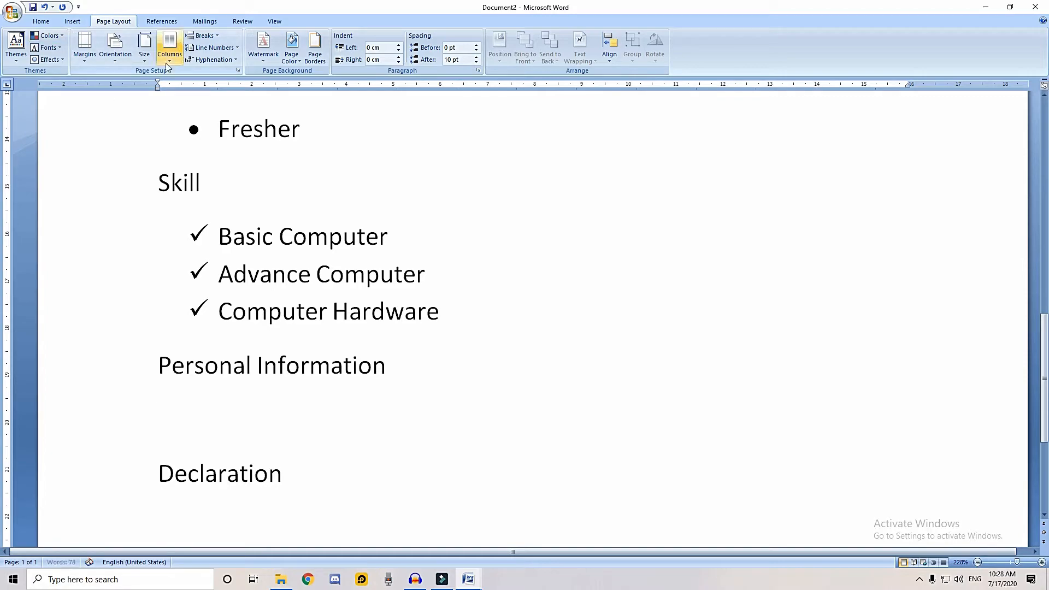
{"action": "left_click", "coordinate": [158, 87]}
{"action": "left_click_drag", "start_coordinate": [163, 88], "coordinate": [199, 101]}
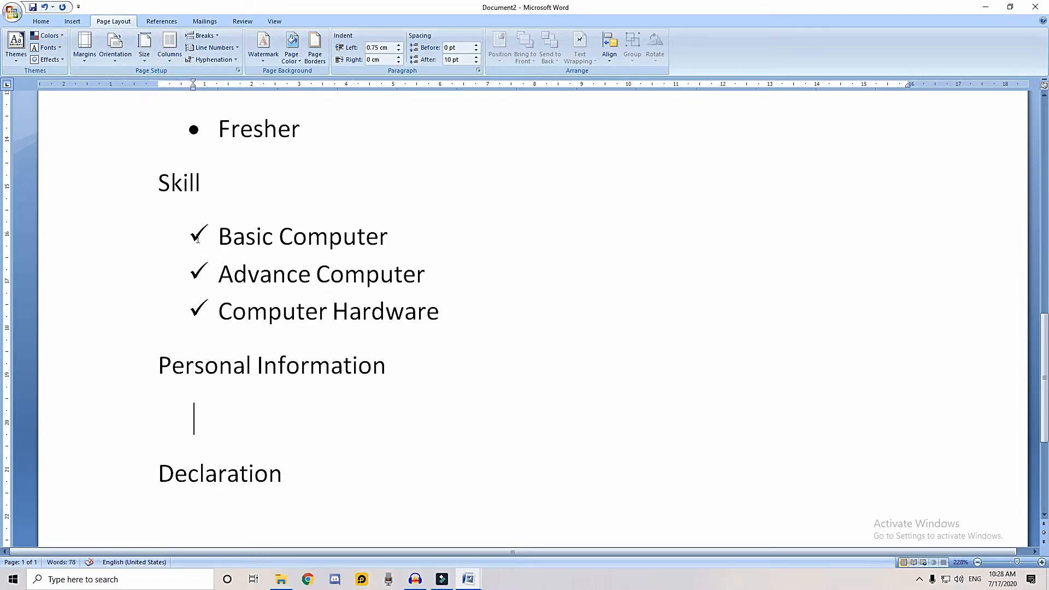
Add separate Father's Name and Mother's Name lines under Personal Information, each with the placeholder xxx
{"action": "type", "text": "Fa"}
{"action": "scroll", "coordinate": [221, 223], "scroll_direction": "up", "scroll_amount": 8}
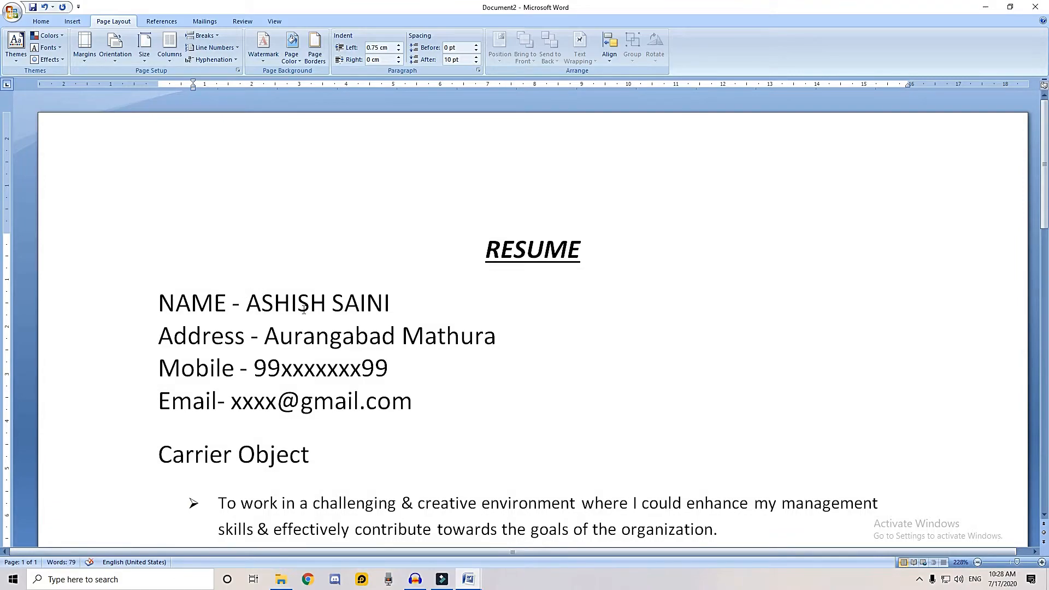
{"action": "scroll", "coordinate": [263, 402], "scroll_direction": "down", "scroll_amount": 8}
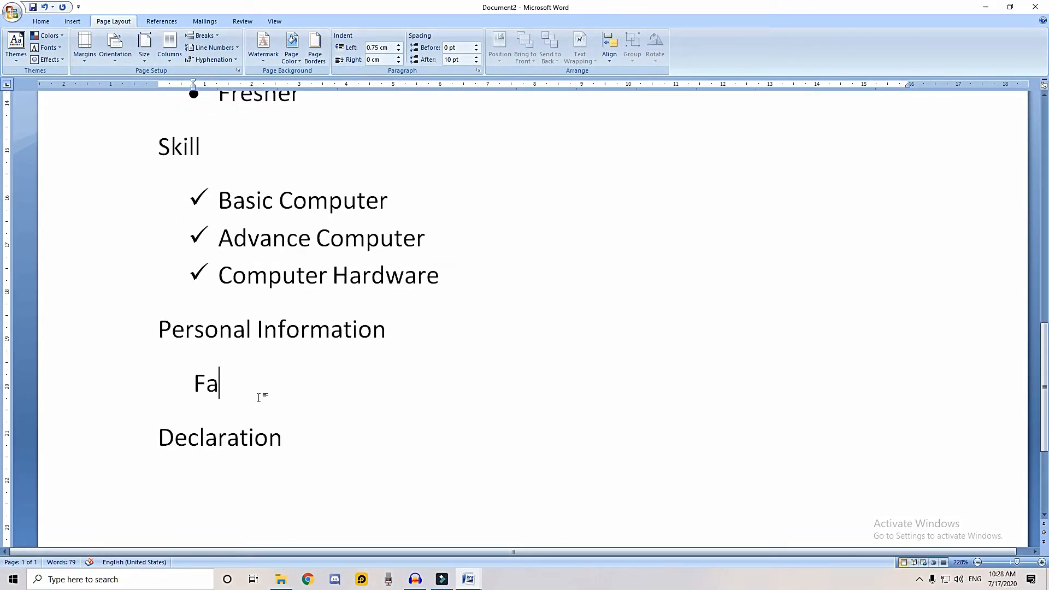
{"action": "type", "text": "ther's Name - "}
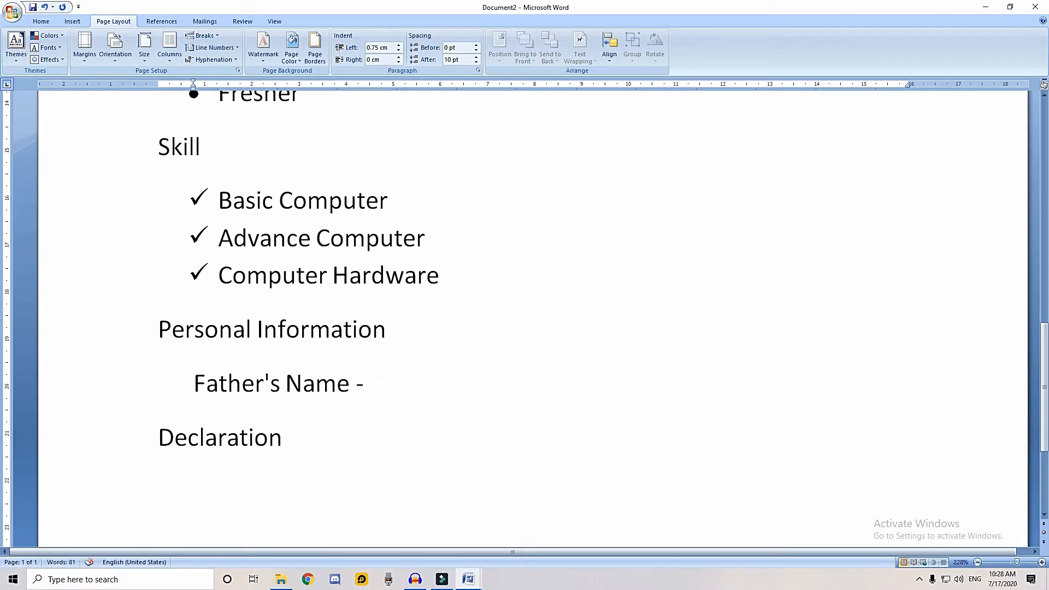
{"action": "type", "text": "xxx"}
{"action": "key", "text": "Return"}
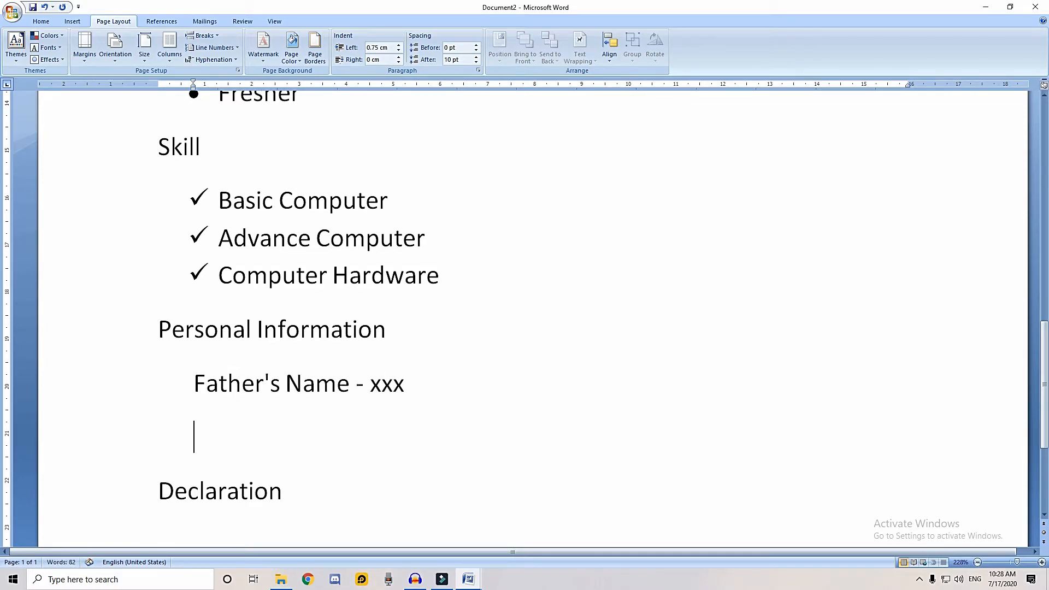
{"action": "type", "text": "Mother's Name -"}
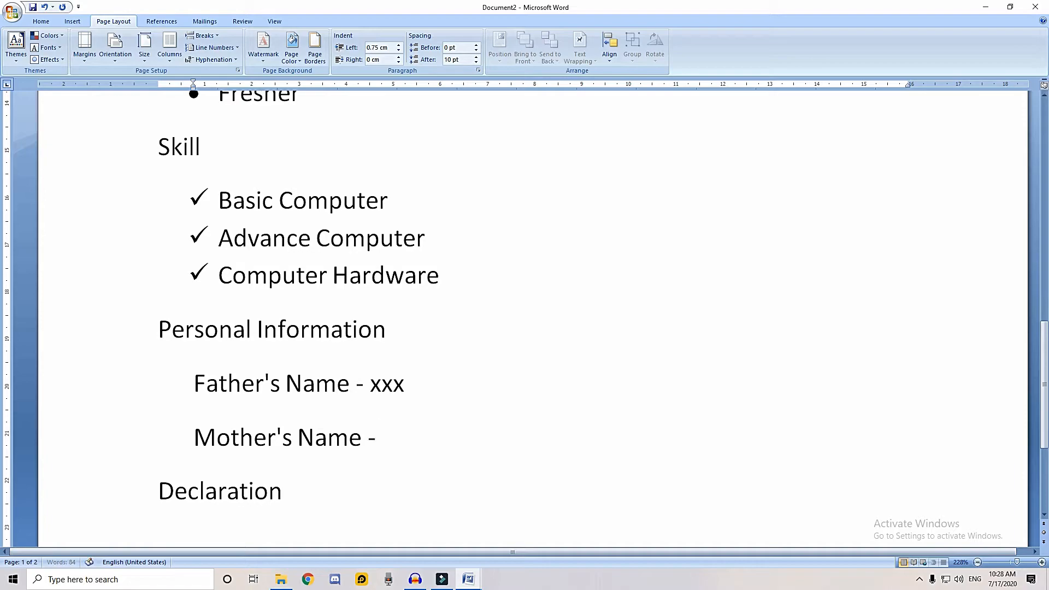
{"action": "type", "text": " xxx"}
{"action": "key", "text": "Return"}
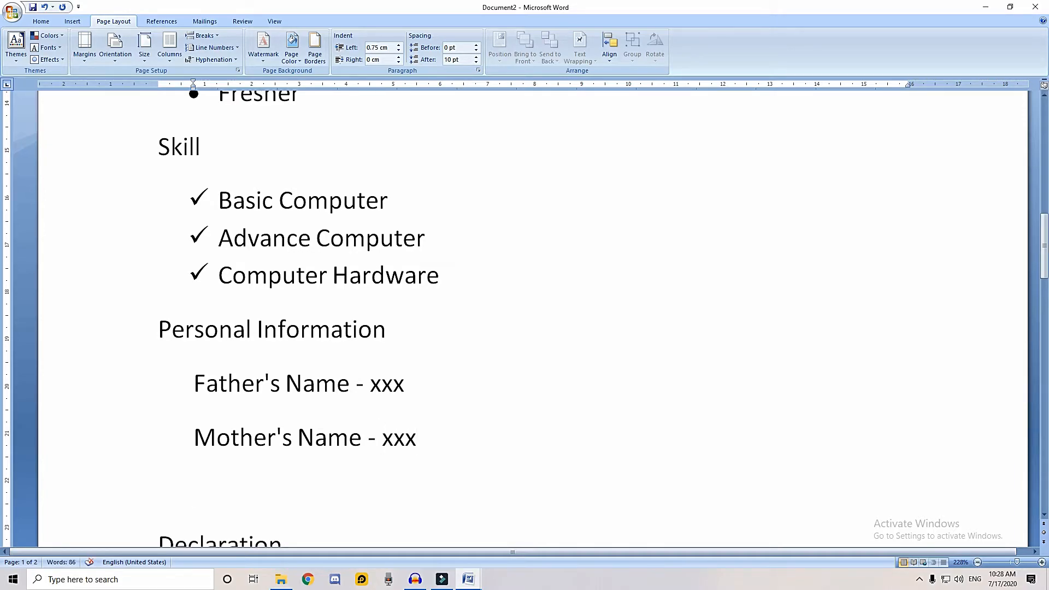
Add a DOB line with an all-zero placeholder date below the Mother's Name line
{"action": "type", "text": "DOB - 00"}
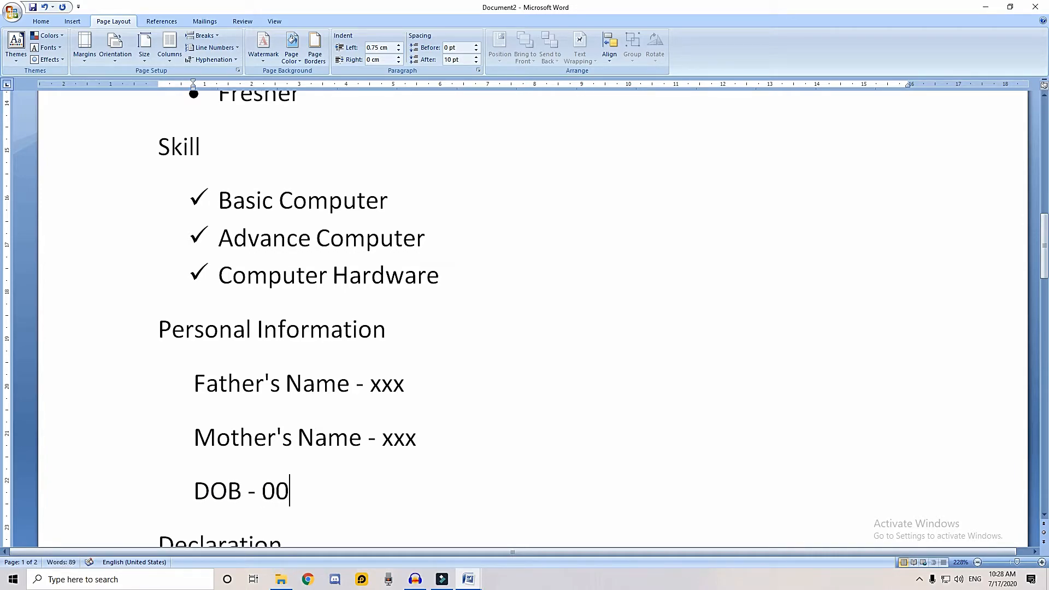
{"action": "type", "text": "/00/0000"}
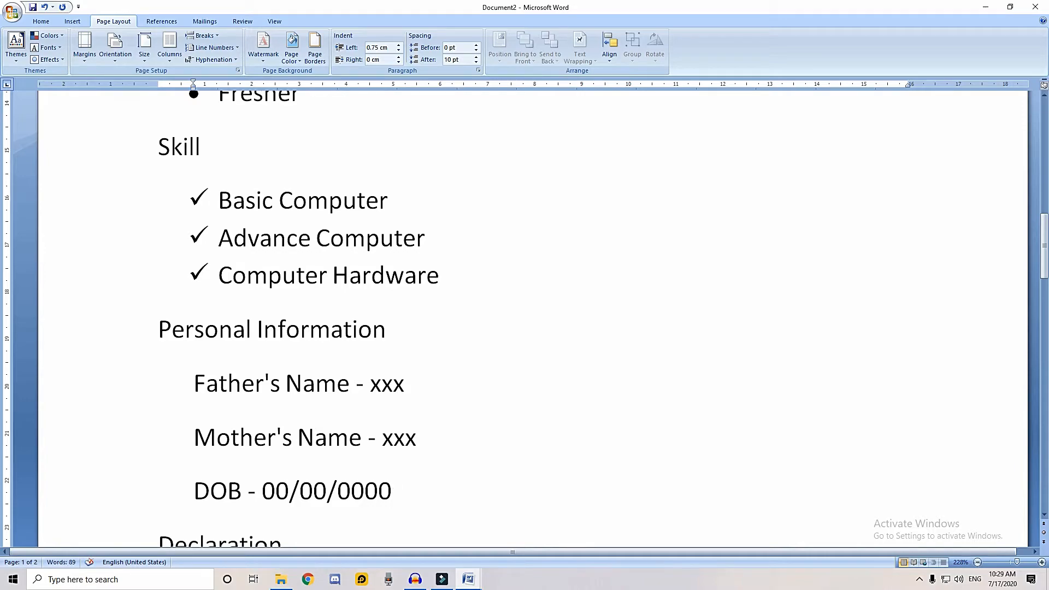
{"action": "key", "text": "Return"}
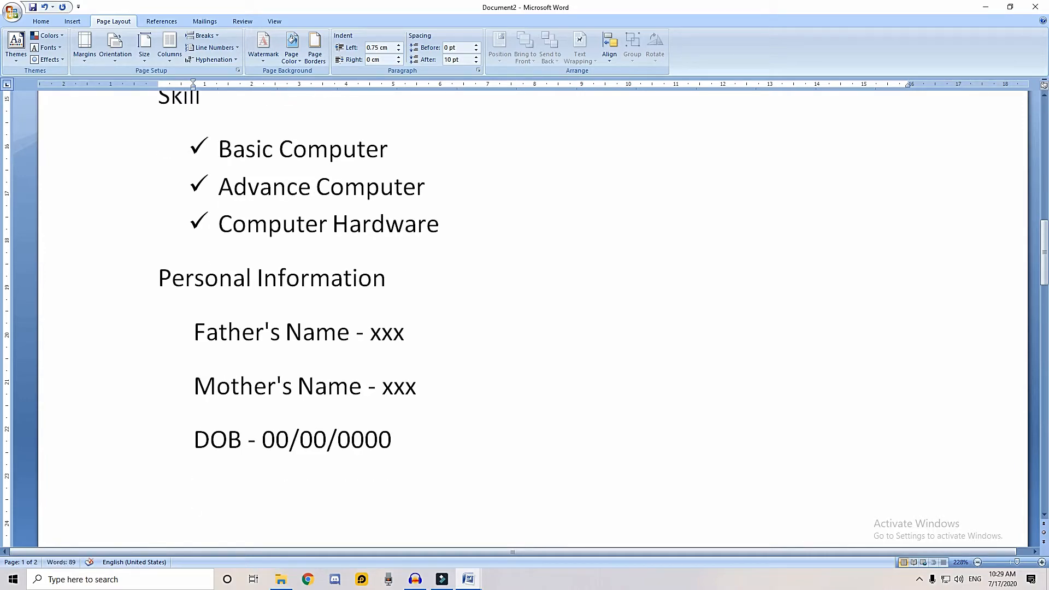
Add the lines "Nationality - Indian" and "Language - Hindi, English" to the personal information
{"action": "type", "text": "Nationality "}
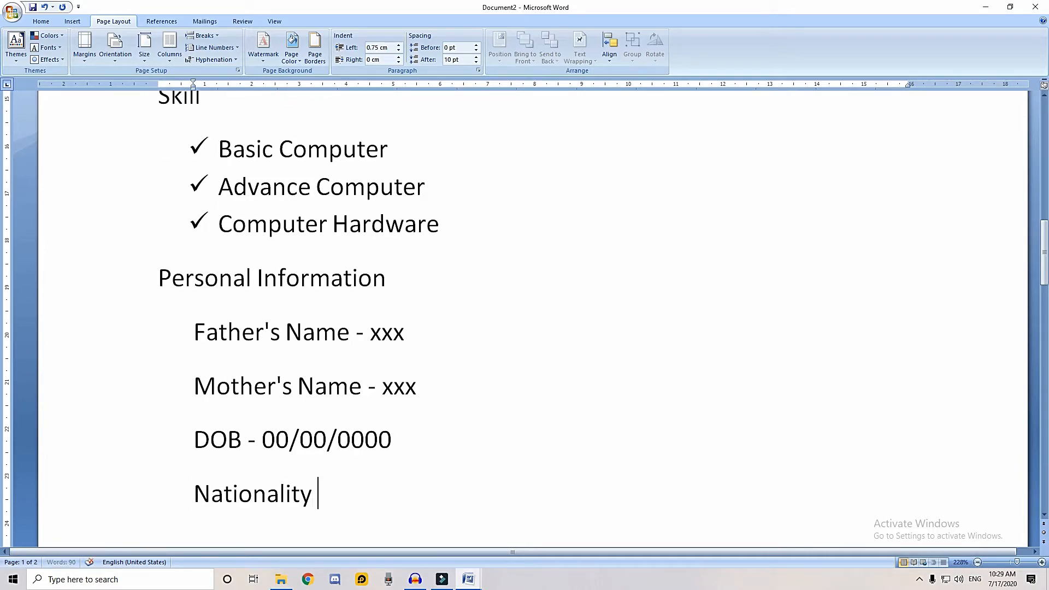
{"action": "type", "text": "- Indian"}
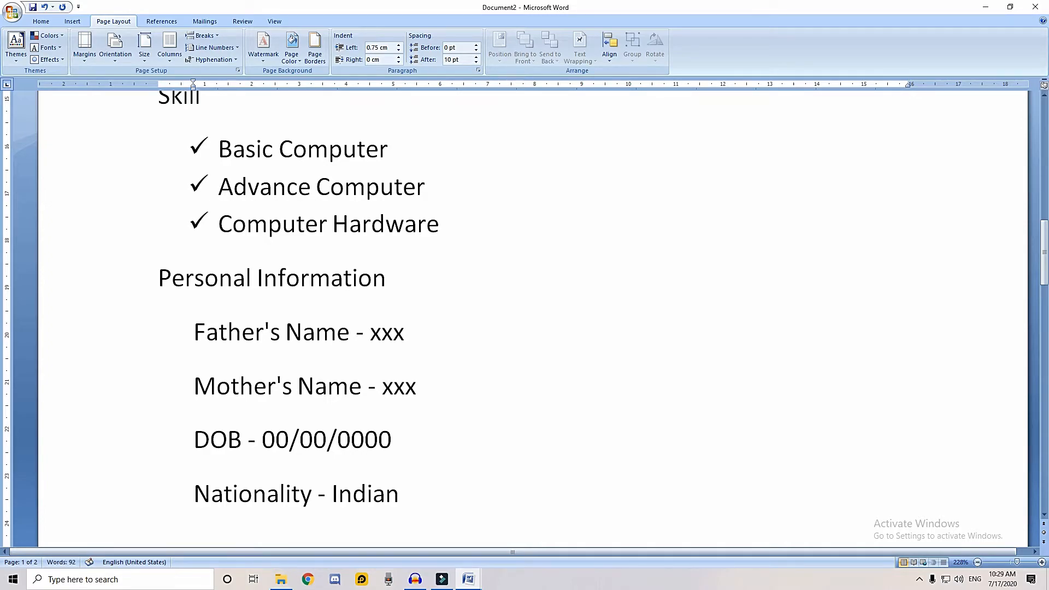
{"action": "key", "text": "Return"}
{"action": "type", "text": "L"}
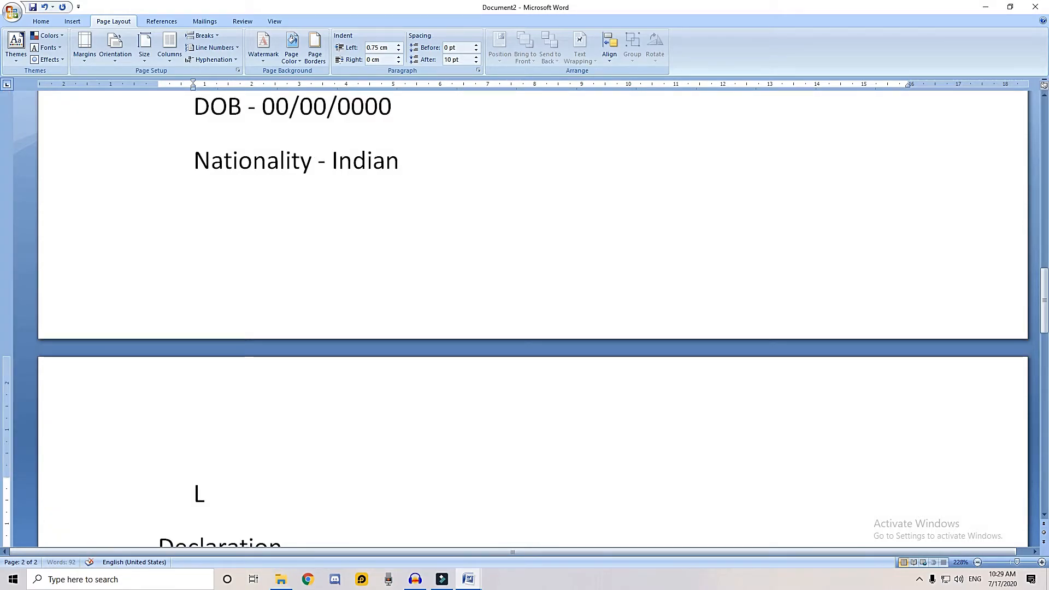
{"action": "type", "text": "anguage - "}
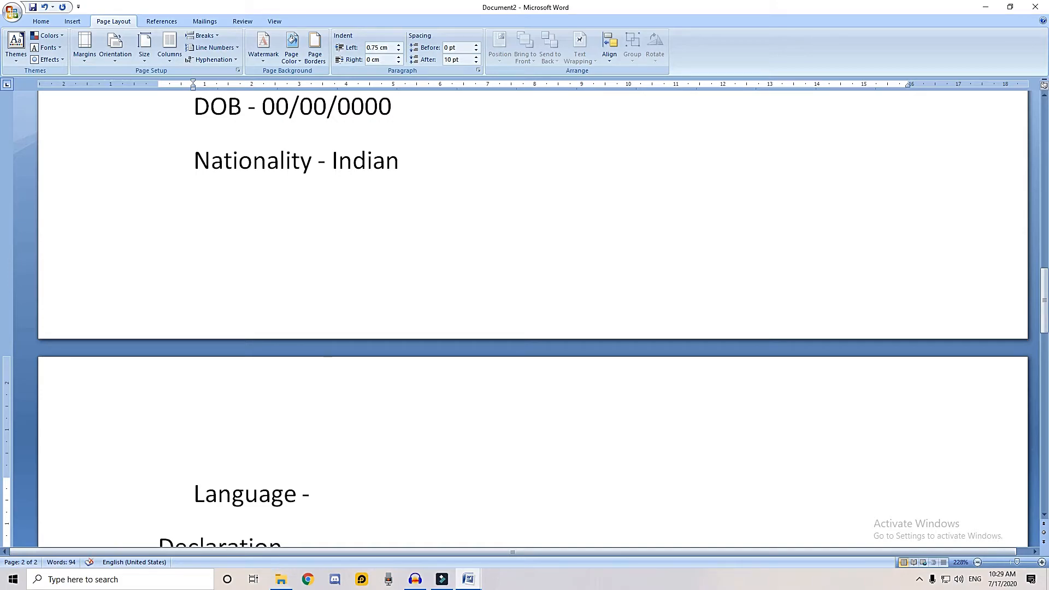
{"action": "type", "text": "Hindi, English"}
Paste the sentence "I hereby declare that all above information are true and belief of my knowledge." below the Declaration heading
{"action": "key", "text": "Down"}
{"action": "key", "text": "Down"}
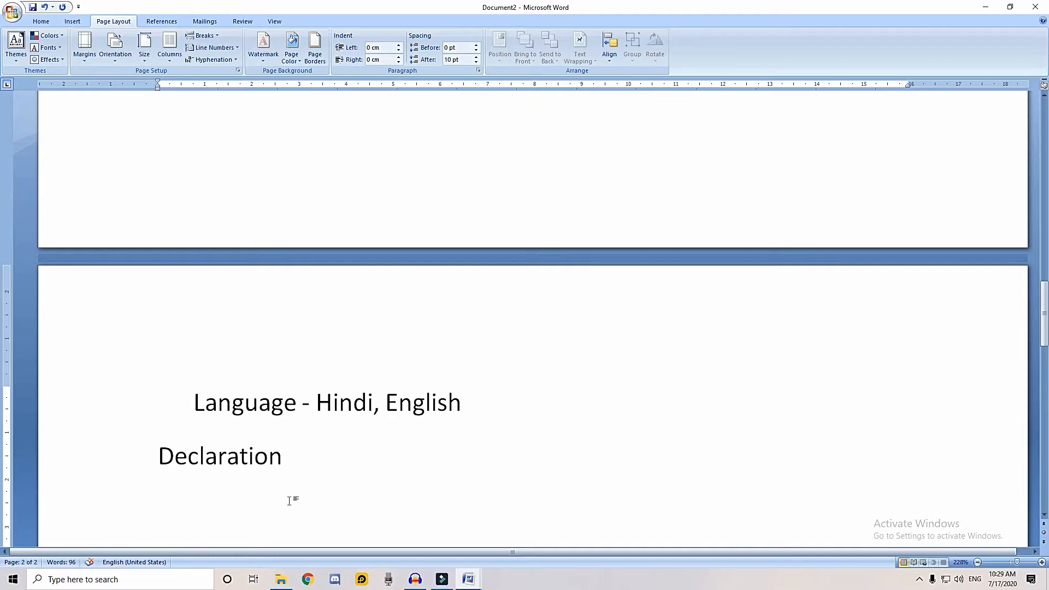
{"action": "scroll", "coordinate": [335, 488], "scroll_direction": "down", "scroll_amount": 2}
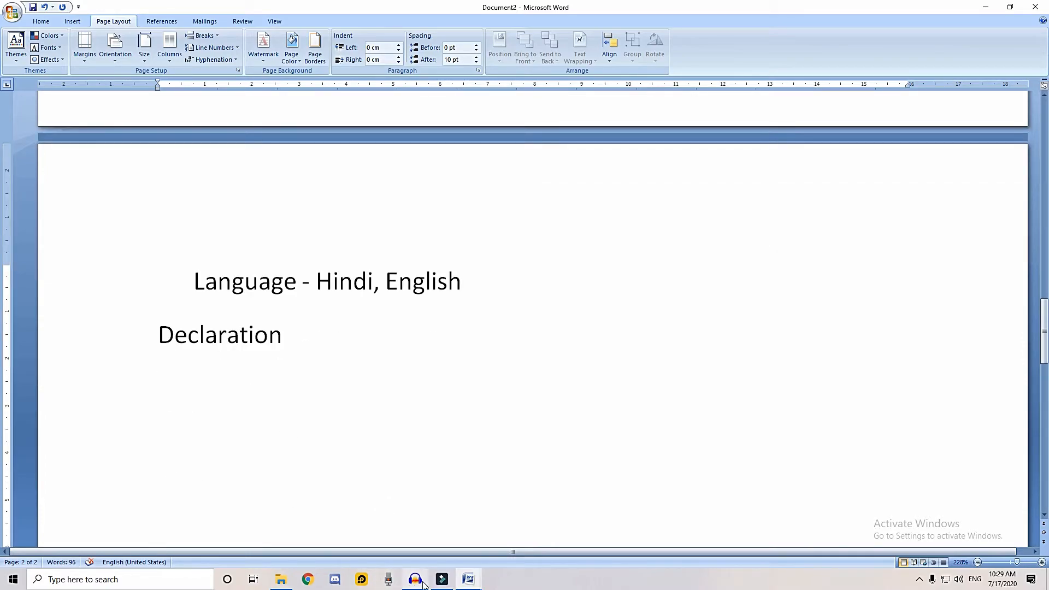
{"action": "type", "text": "I hereby declare that all above information are true and belief of my knowledge."}
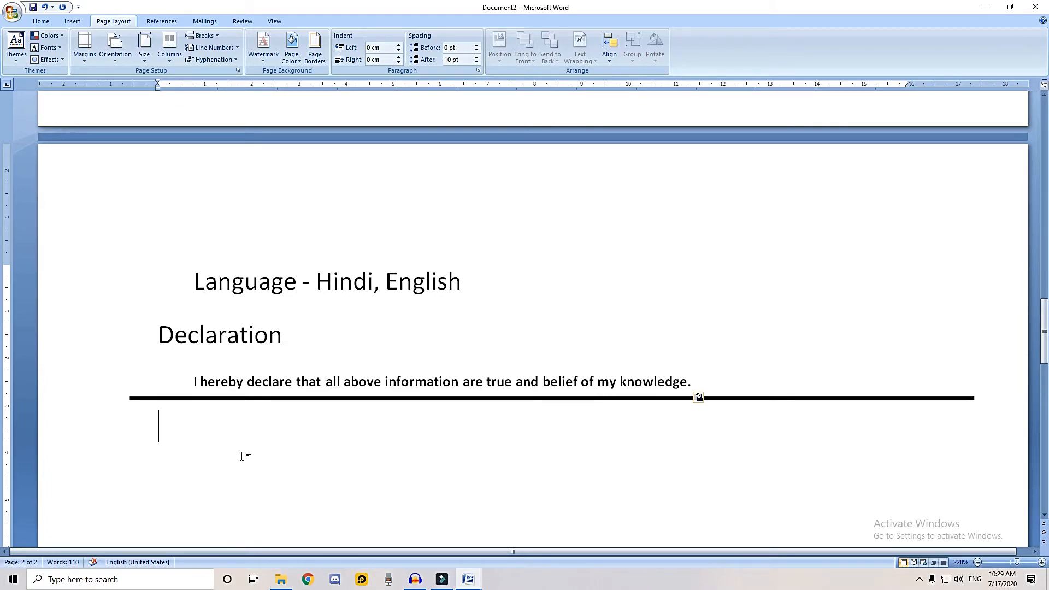
Below the declaration, add a Date line followed by a dotted blank and a line reading "Place - Mathura"
{"action": "type", "text": "Dater"}
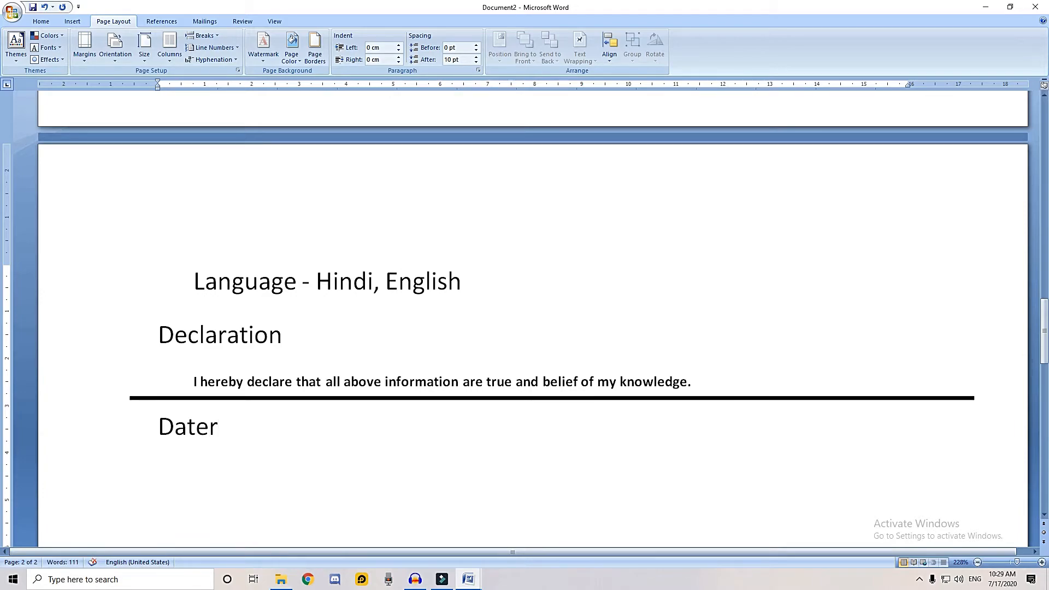
{"action": "key", "text": "BackSpace"}
{"action": "type", "text": "-0"}
{"action": "key", "text": "BackSpace"}
{"action": "key", "text": "Return"}
{"action": "key", "text": "BackSpace"}
{"action": "type", "text": ".............."}
{"action": "key", "text": "Return"}
{"action": "type", "text": "Place"}
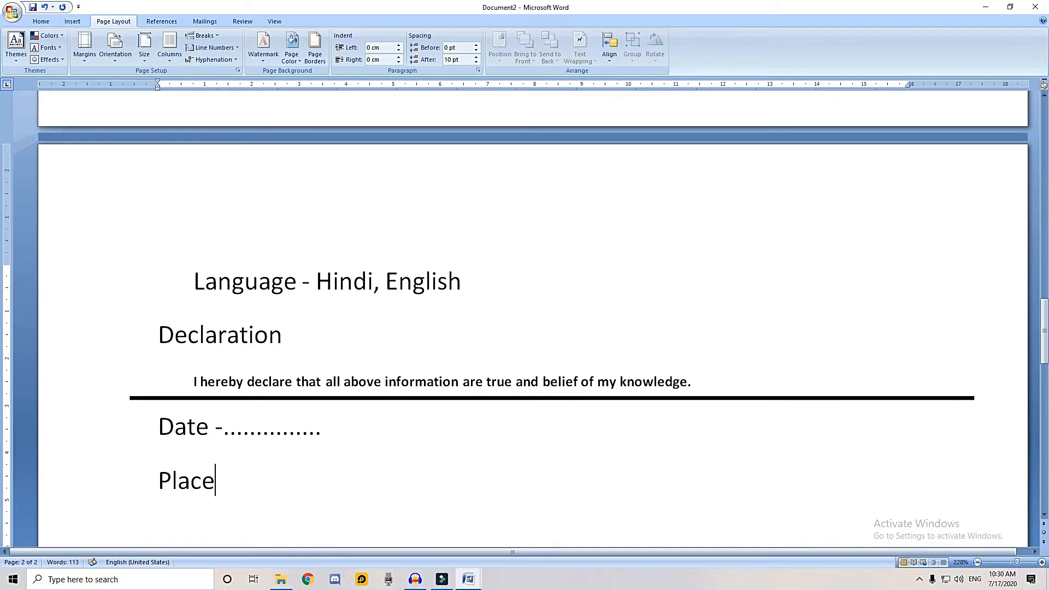
{"action": "type", "text": " - Mathura"}
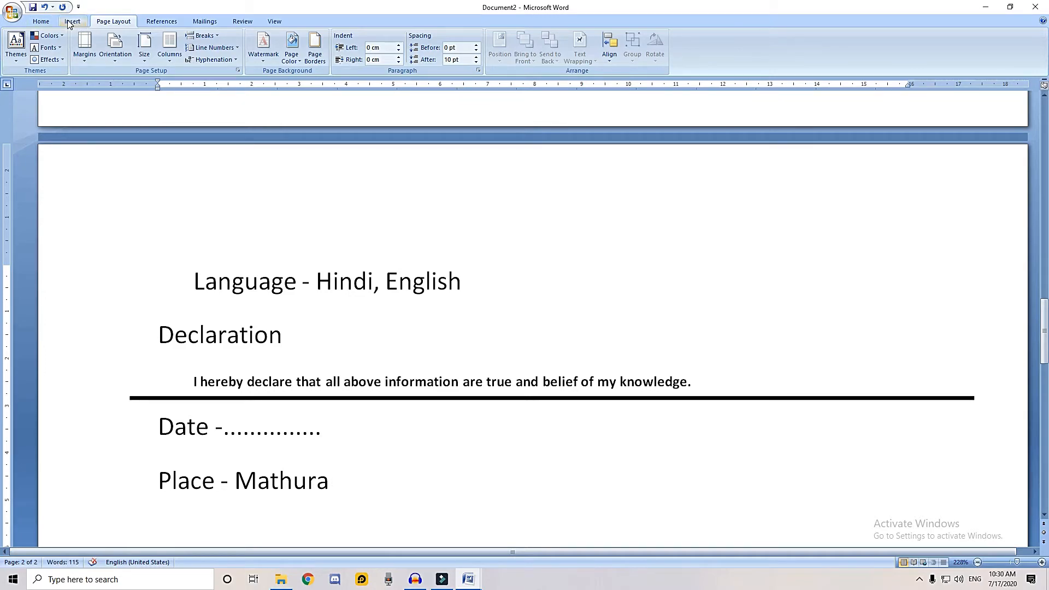
Add the applicant's full name on the Place line, spaced five tab stops after Mathura
{"action": "key", "text": "Tab"}
{"action": "key", "text": "Tab"}
{"action": "key", "text": "Tab"}
{"action": "key", "text": "Tab"}
{"action": "key", "text": "Tab"}
{"action": "type", "text": "a"}
{"action": "key", "text": "BackSpace"}
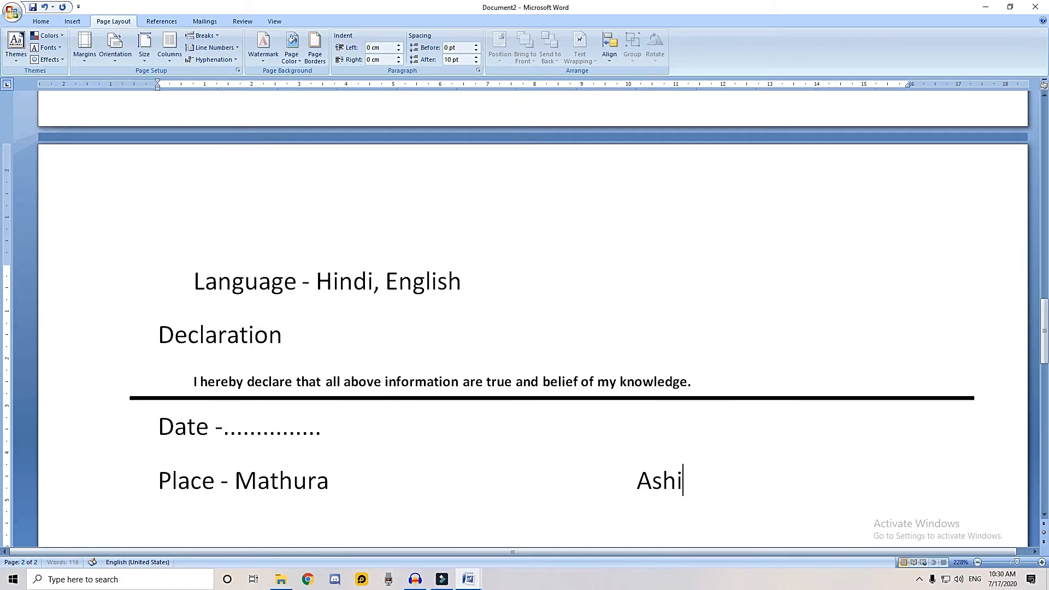
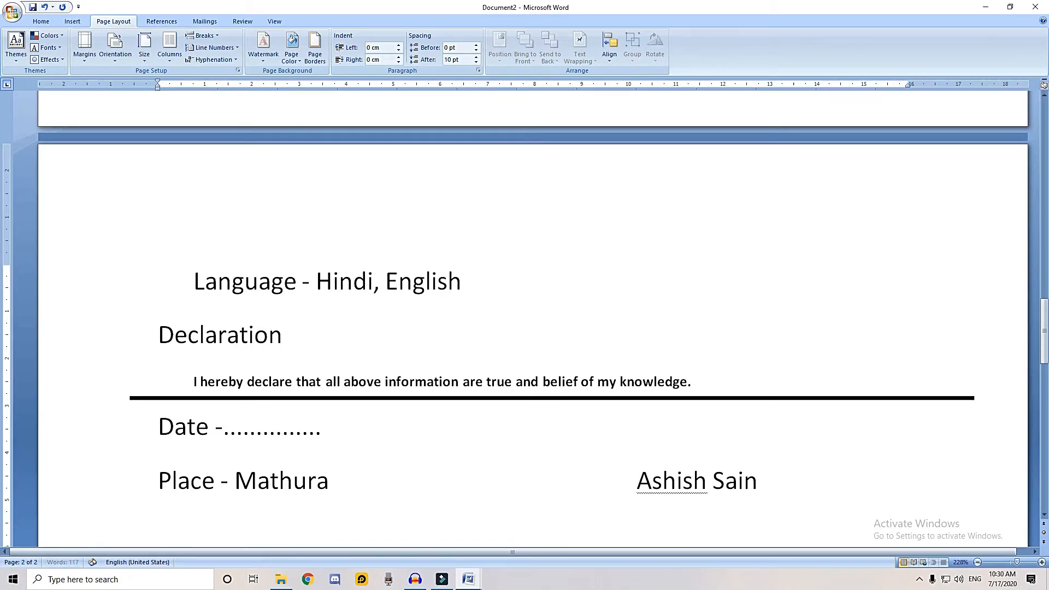
Draw a rectangle about 4.79 cm wide and 1.42 cm high over the applicant's name and add the text Sign inside
{"action": "left_click", "coordinate": [80, 22]}
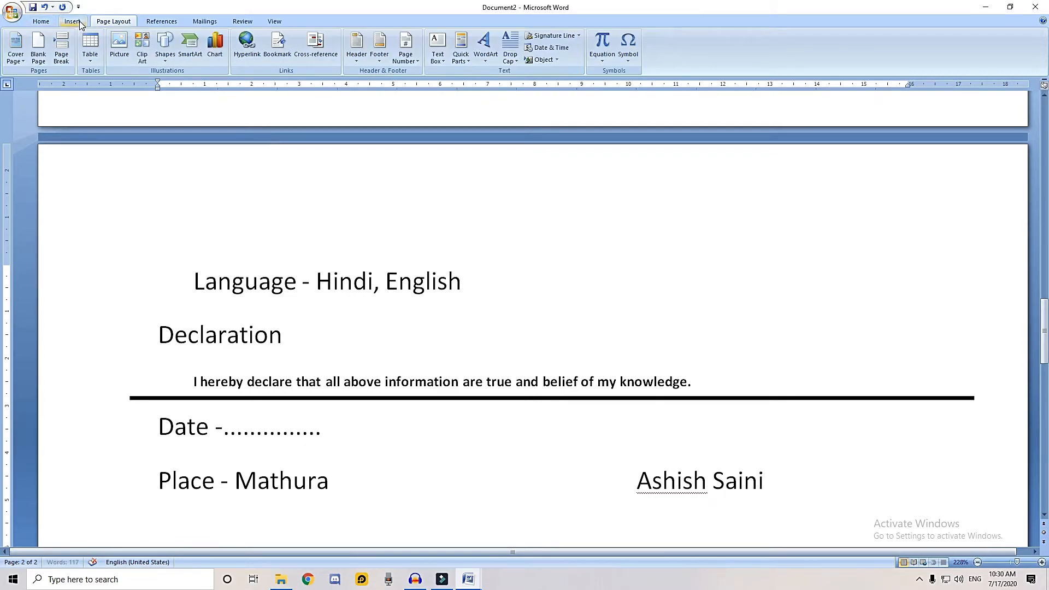
{"action": "left_click", "coordinate": [164, 49]}
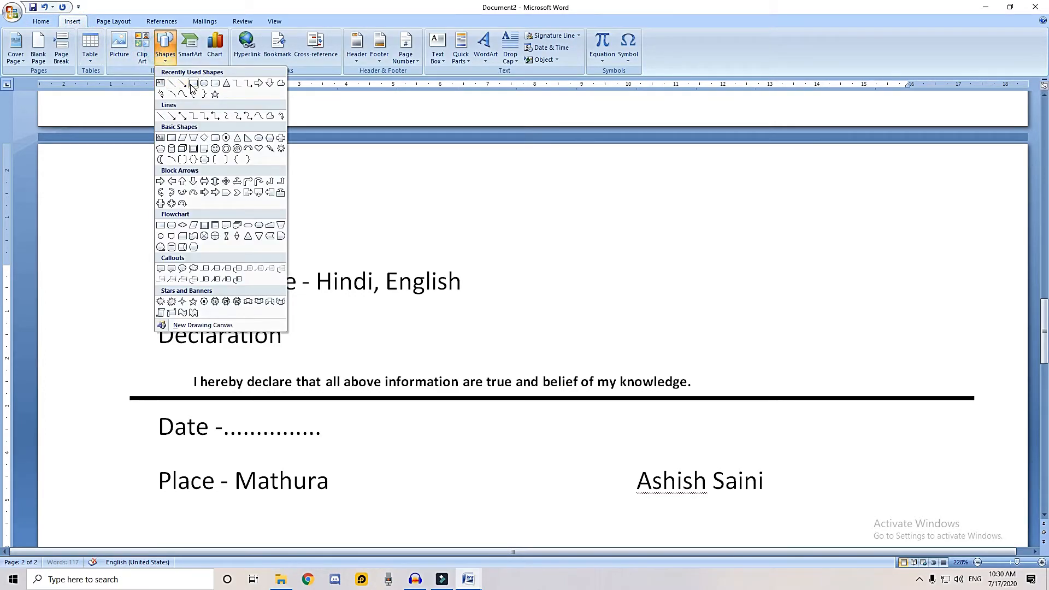
{"action": "left_click", "coordinate": [192, 84]}
{"action": "left_click_drag", "start_coordinate": [587, 446], "coordinate": [813, 512]}
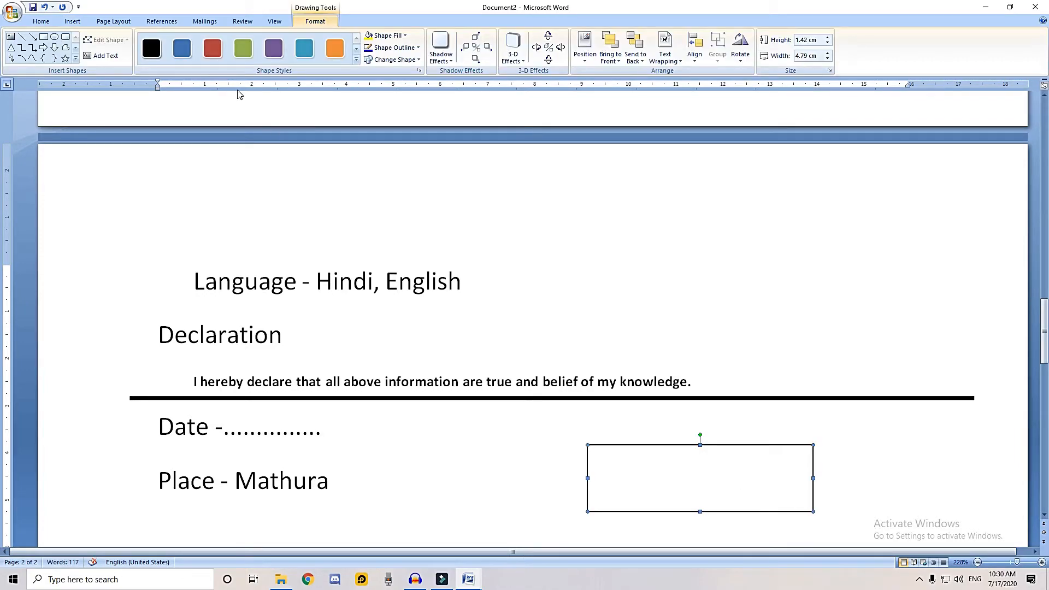
{"action": "left_click", "coordinate": [110, 55]}
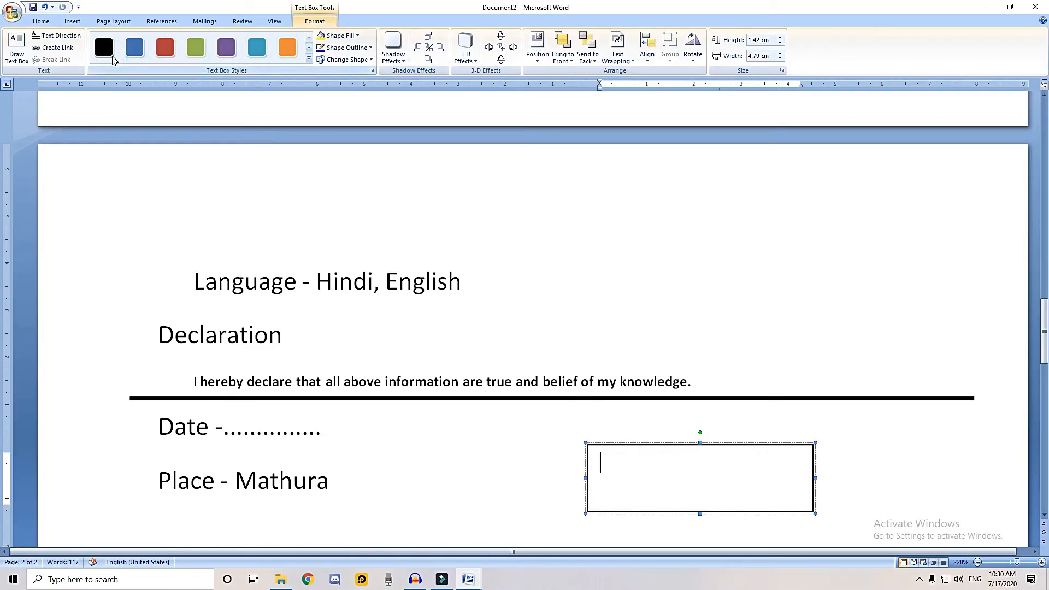
{"action": "type", "text": "Sign"}
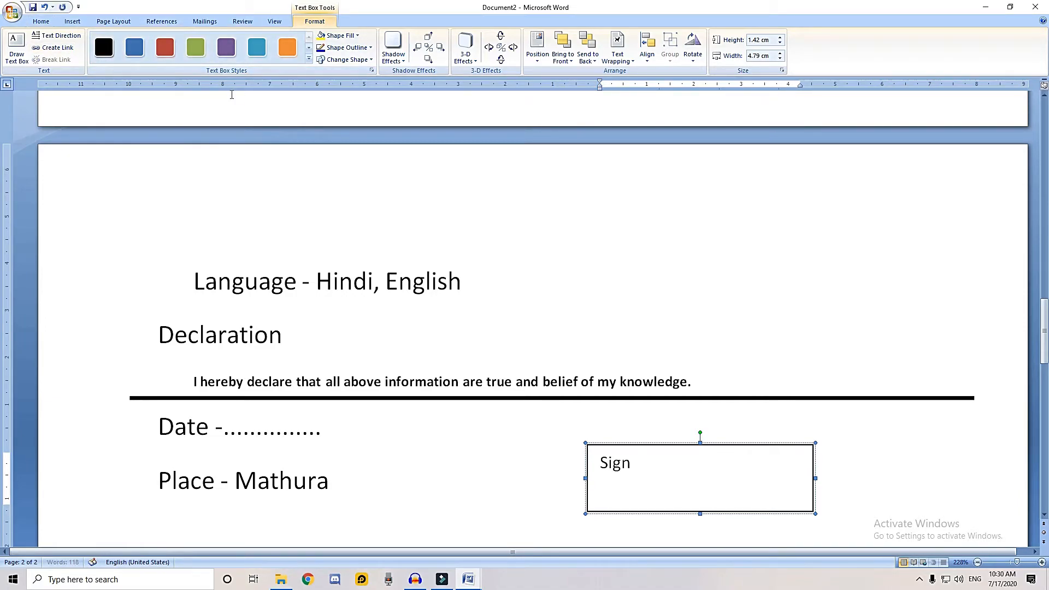
Center the word Sign in the rectangle and enlarge its font size
{"action": "key", "text": "ctrl+e"}
{"action": "key", "text": "ctrl+a"}
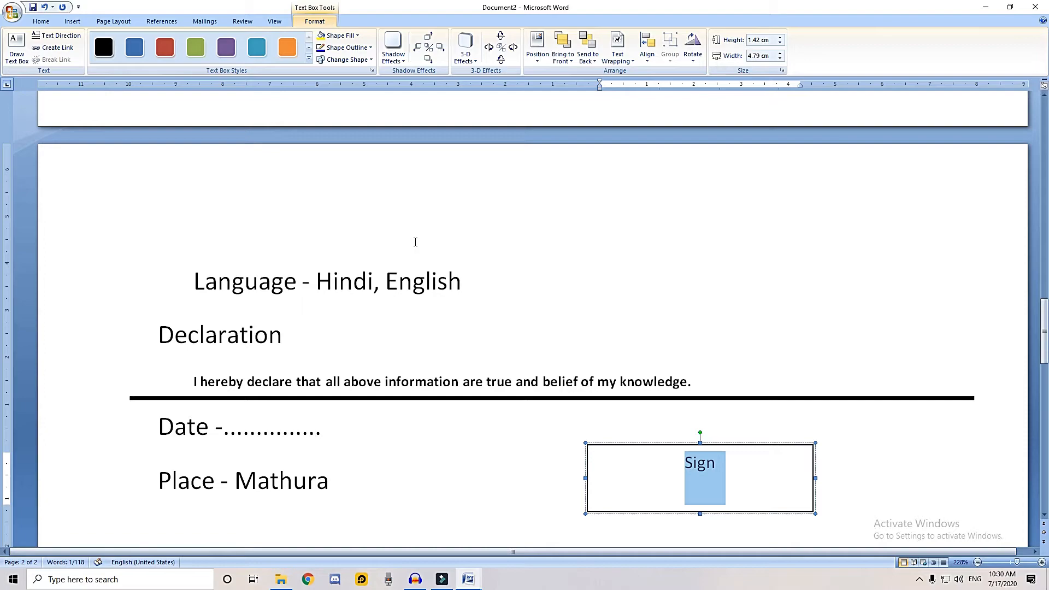
{"action": "key", "text": "ctrl+bracketright"}
{"action": "key", "text": "ctrl+bracketright"}
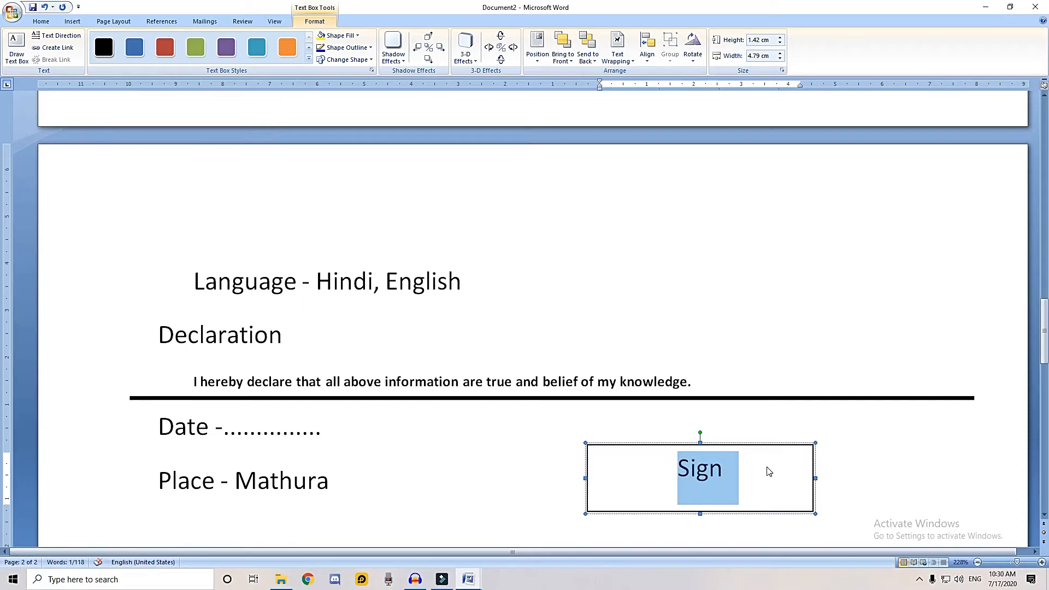
{"action": "left_click_drag", "start_coordinate": [769, 471], "coordinate": [677, 468]}
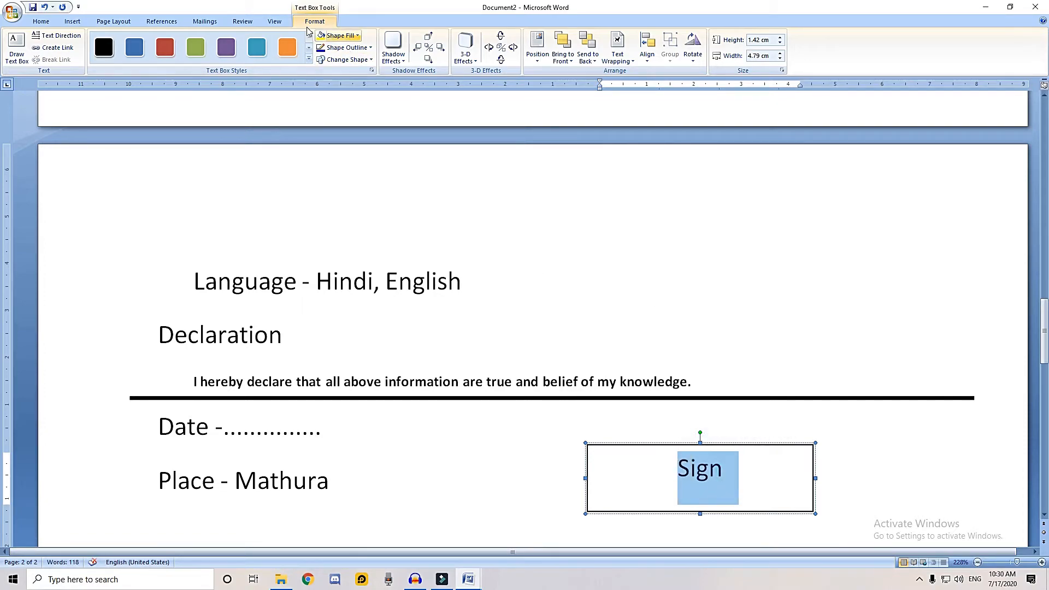
{"action": "left_click", "coordinate": [358, 35]}
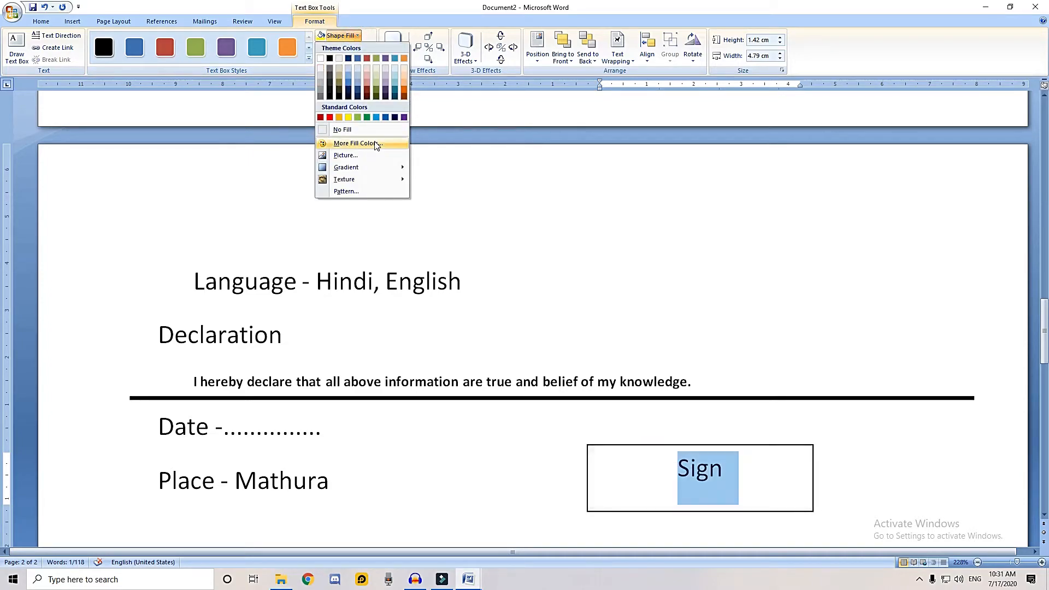
{"action": "left_click", "coordinate": [368, 12]}
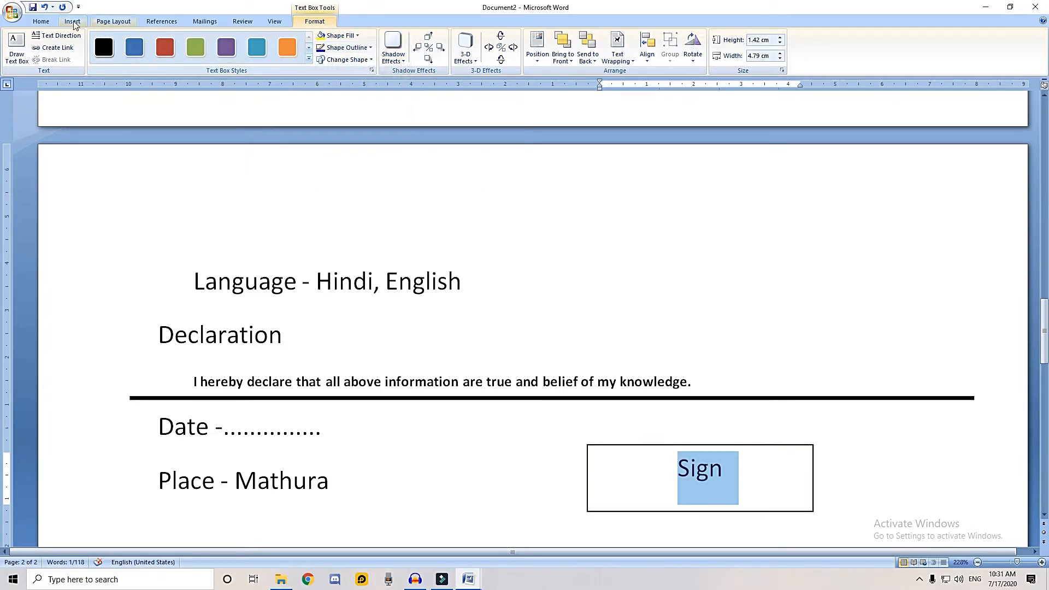
Change the font color of the word Sign in the signature box to a very light grey
{"action": "left_click", "coordinate": [40, 21]}
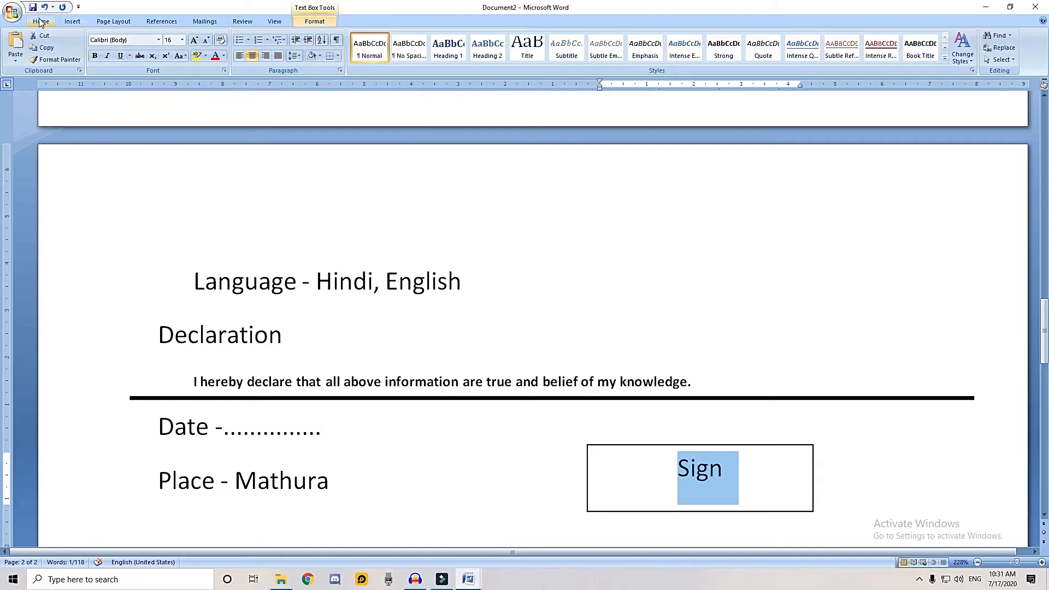
{"action": "left_click", "coordinate": [223, 56]}
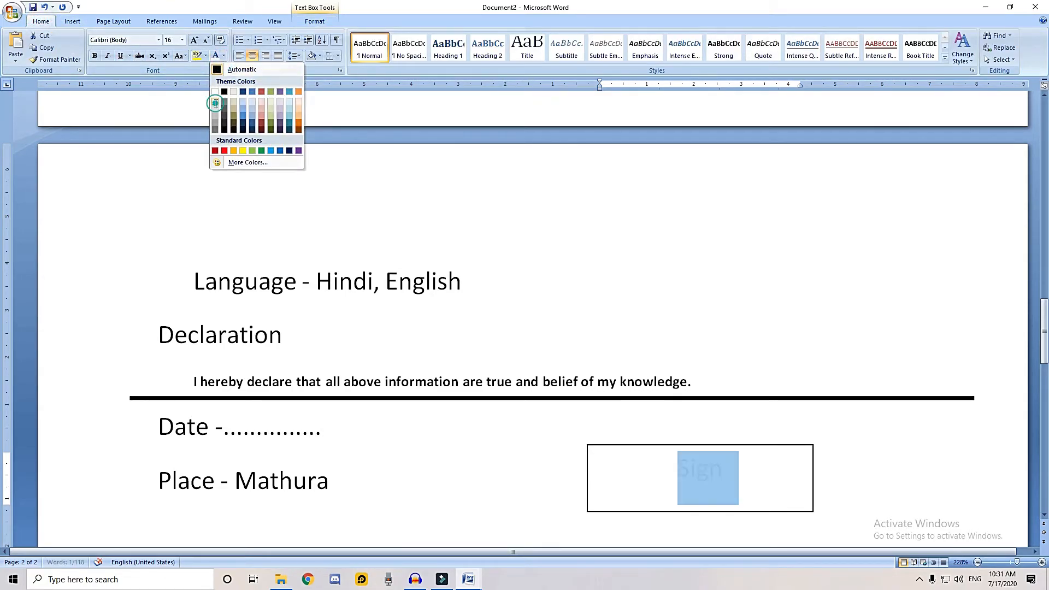
{"action": "left_click", "coordinate": [215, 107]}
{"action": "left_click", "coordinate": [743, 481]}
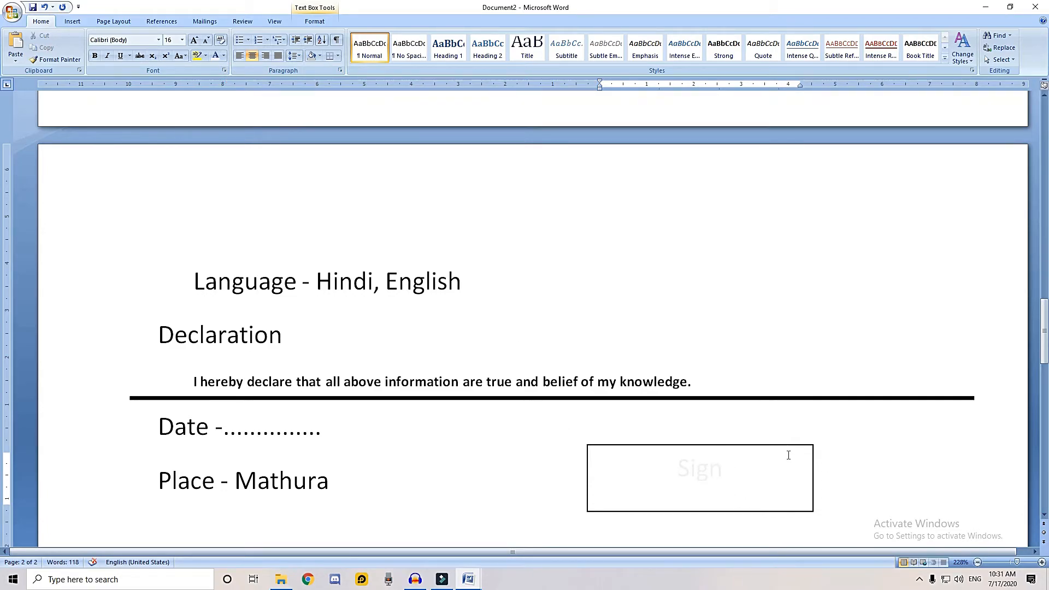
Draw a rectangle about 1.94 cm wide and 2.71 cm high in the first page's upper-right corner, placed slightly inward from the page edges
{"action": "scroll", "coordinate": [789, 455], "scroll_direction": "up", "scroll_amount": 15}
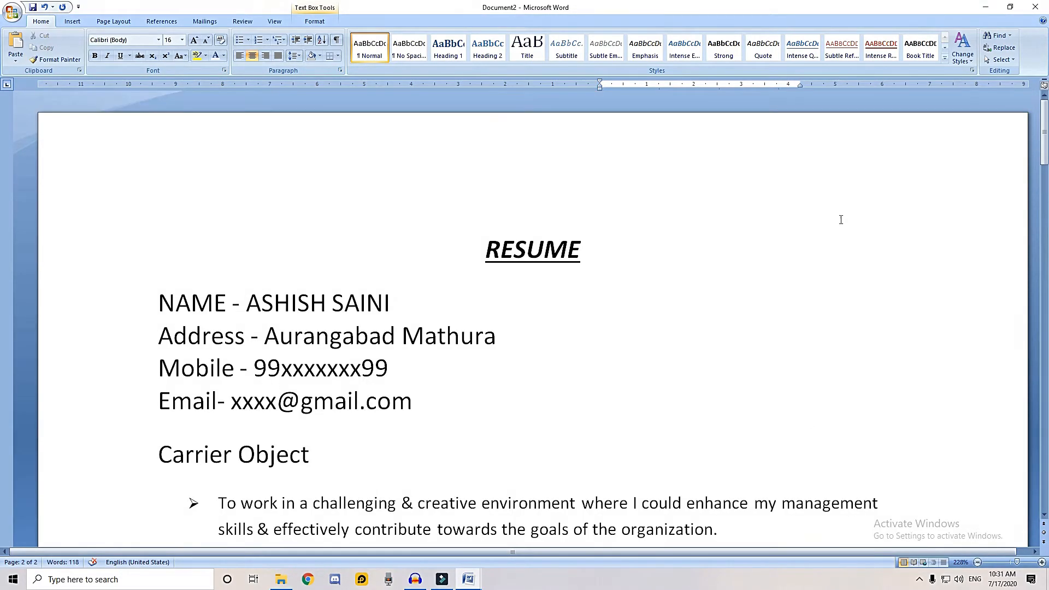
{"action": "left_click", "coordinate": [72, 21]}
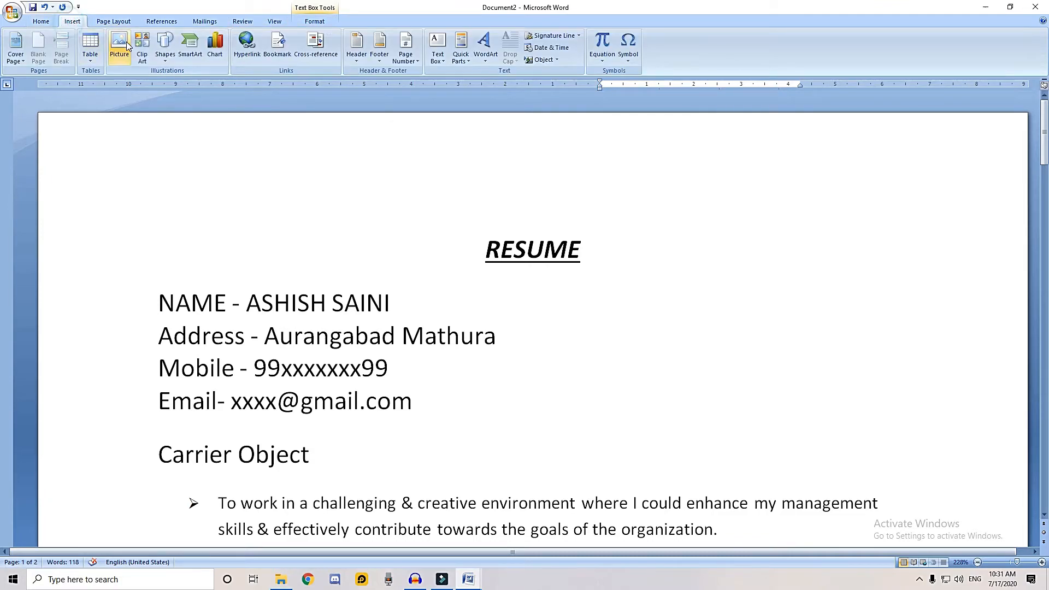
{"action": "left_click", "coordinate": [164, 55]}
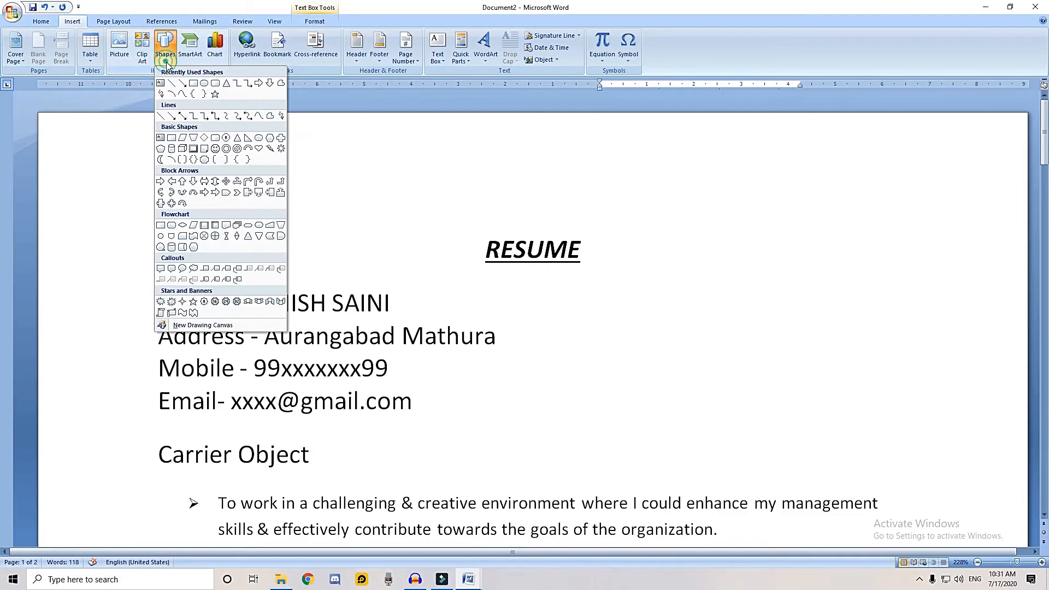
{"action": "left_click", "coordinate": [183, 89]}
{"action": "mouse_move", "coordinate": [905, 127]}
{"action": "left_mouse_down"}
{"action": "mouse_move", "coordinate": [987, 266]}
{"action": "mouse_move", "coordinate": [995, 255]}
{"action": "left_mouse_up"}
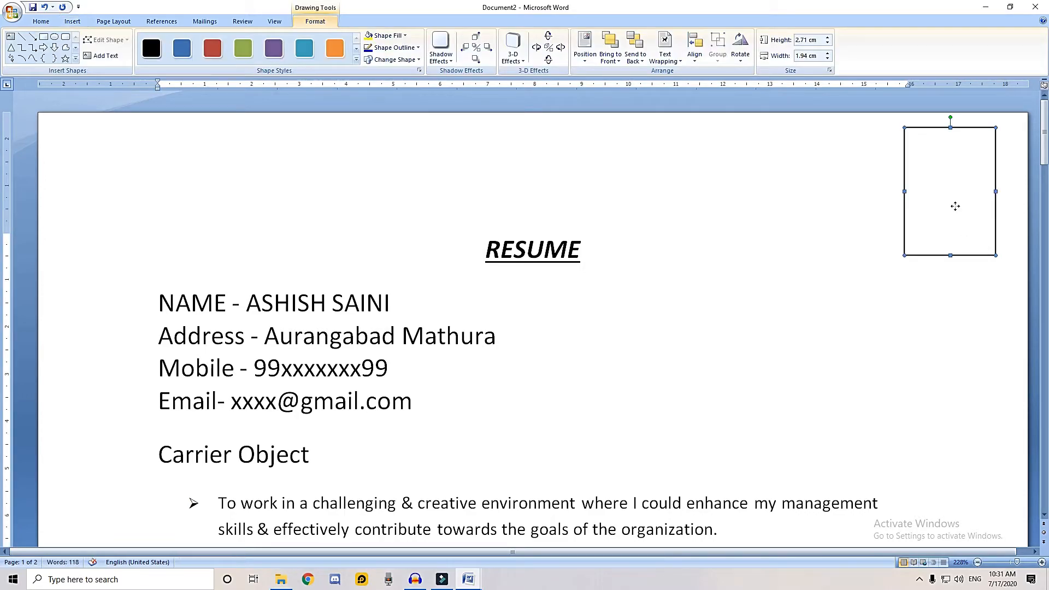
{"action": "left_click_drag", "start_coordinate": [952, 206], "coordinate": [919, 235]}
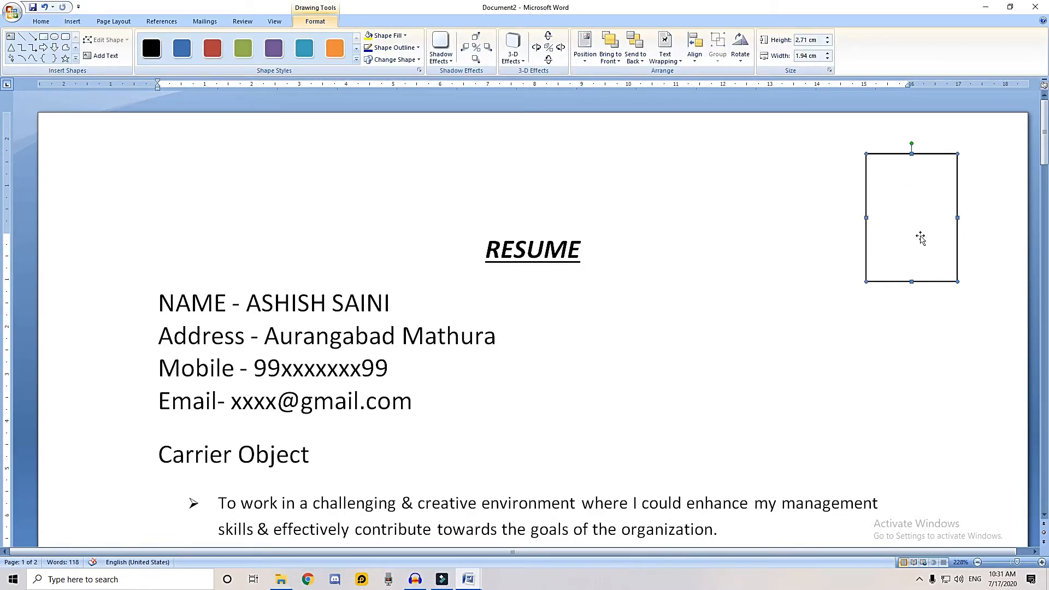
Add the text Photo inside the new rectangle, center it and move it one line down
{"action": "left_click", "coordinate": [106, 55]}
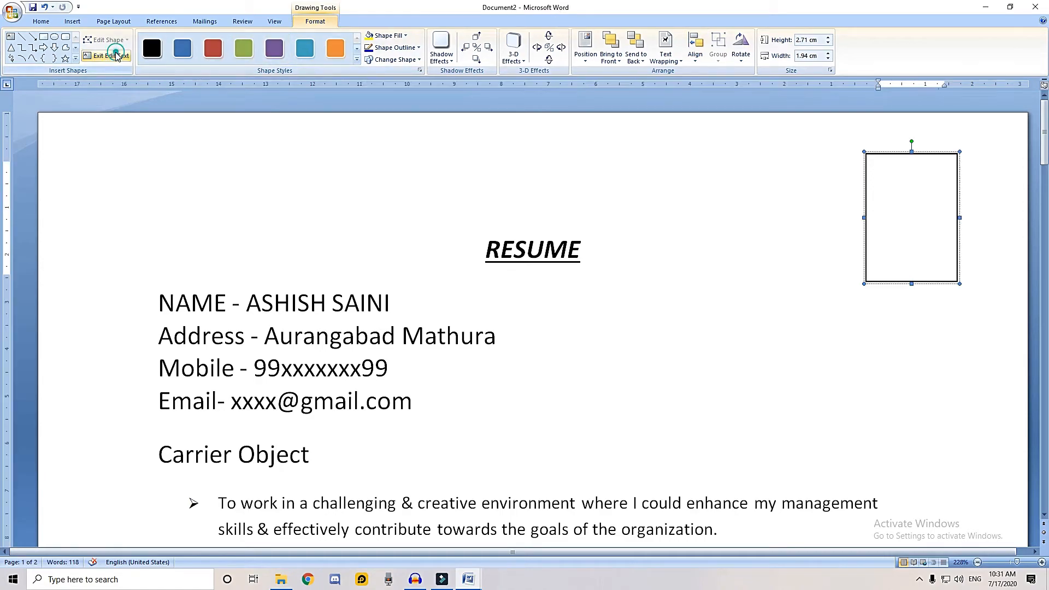
{"action": "type", "text": "Photo"}
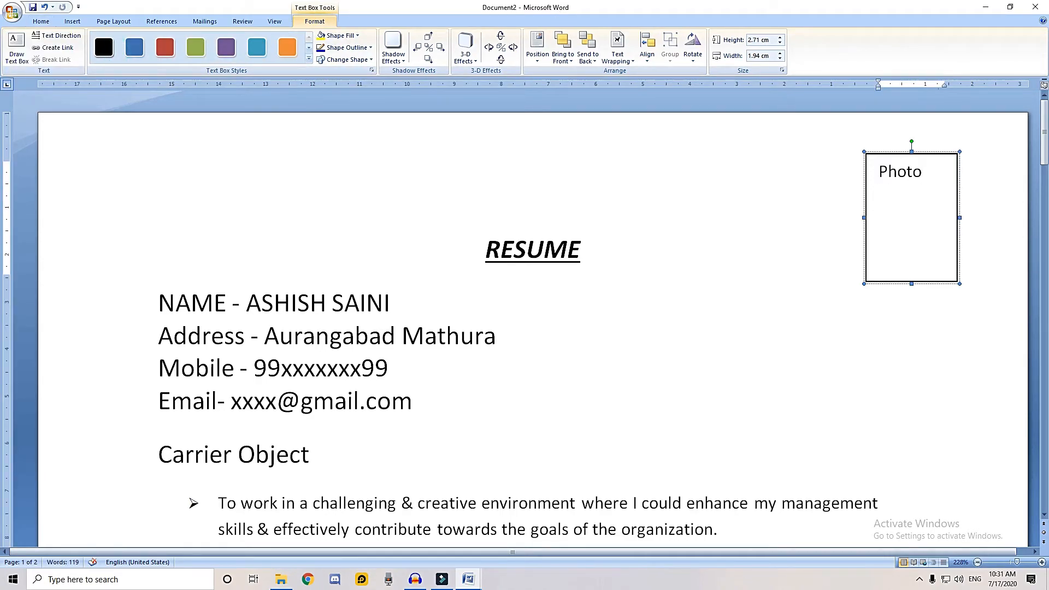
{"action": "key", "text": "ctrl+a"}
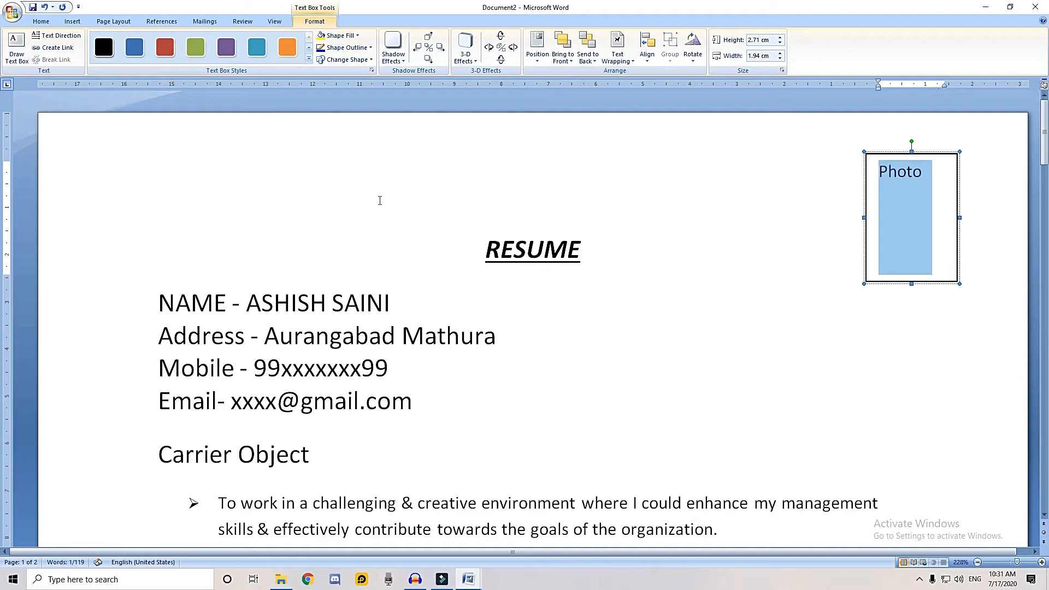
{"action": "key", "text": "ctrl+e"}
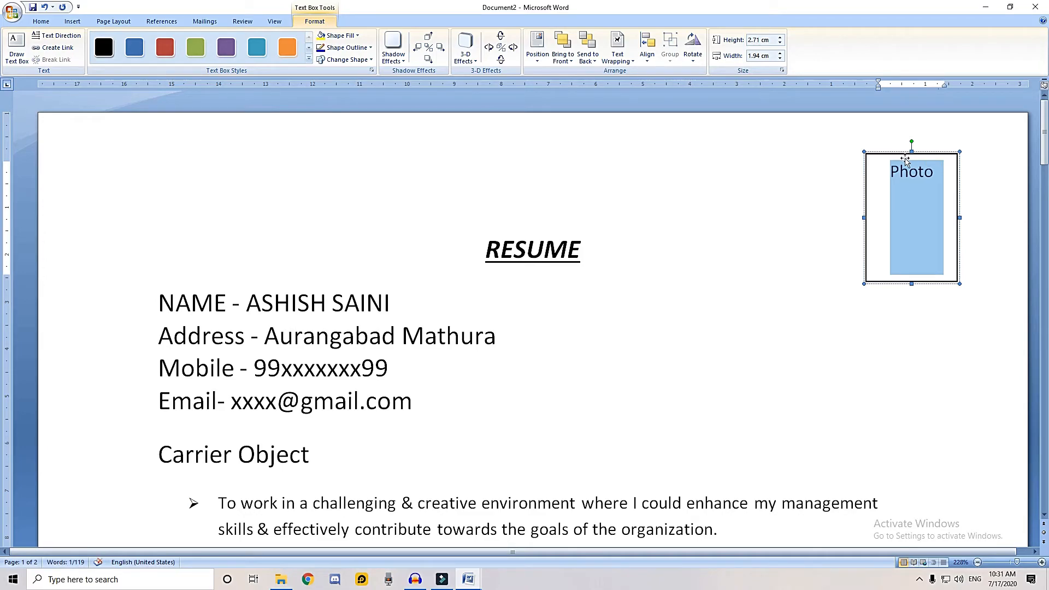
{"action": "left_click", "coordinate": [889, 169]}
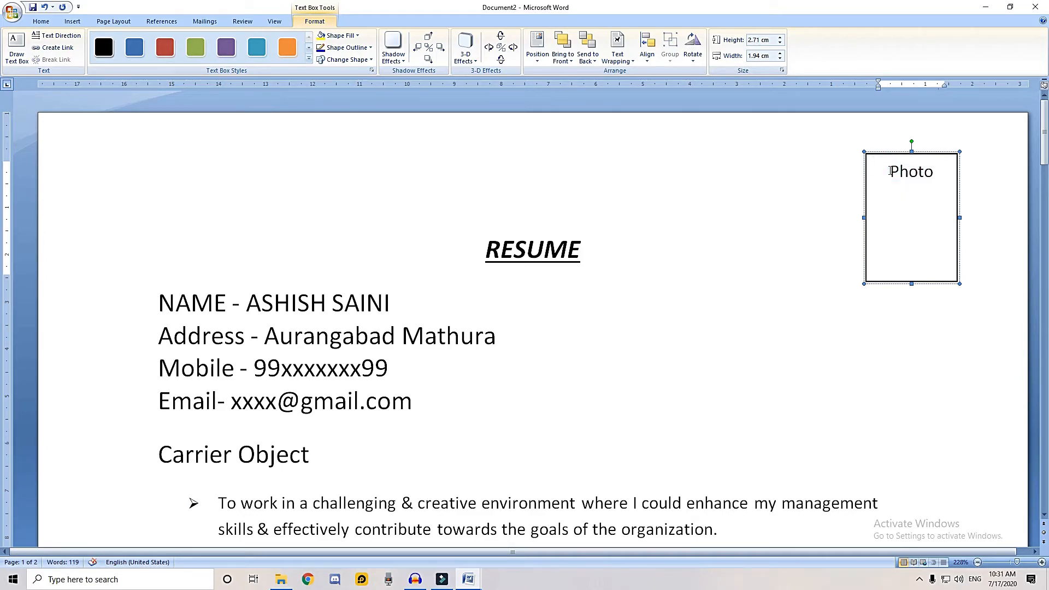
{"action": "key", "text": "Return"}
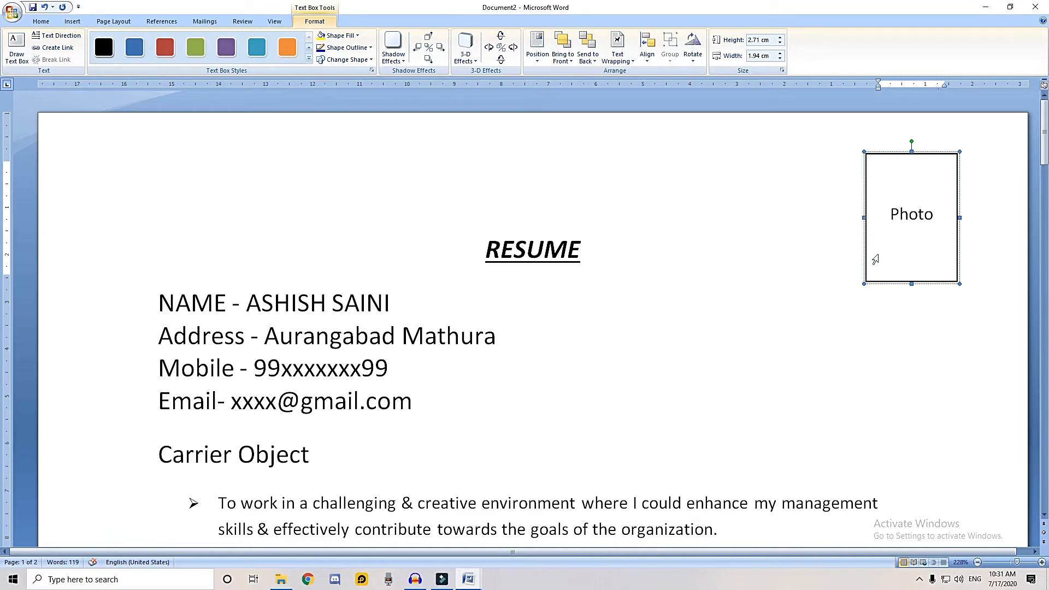
Enlarge the Photo box by extending its lower-left corner outward
{"action": "left_click", "coordinate": [862, 284]}
{"action": "left_click", "coordinate": [863, 284]}
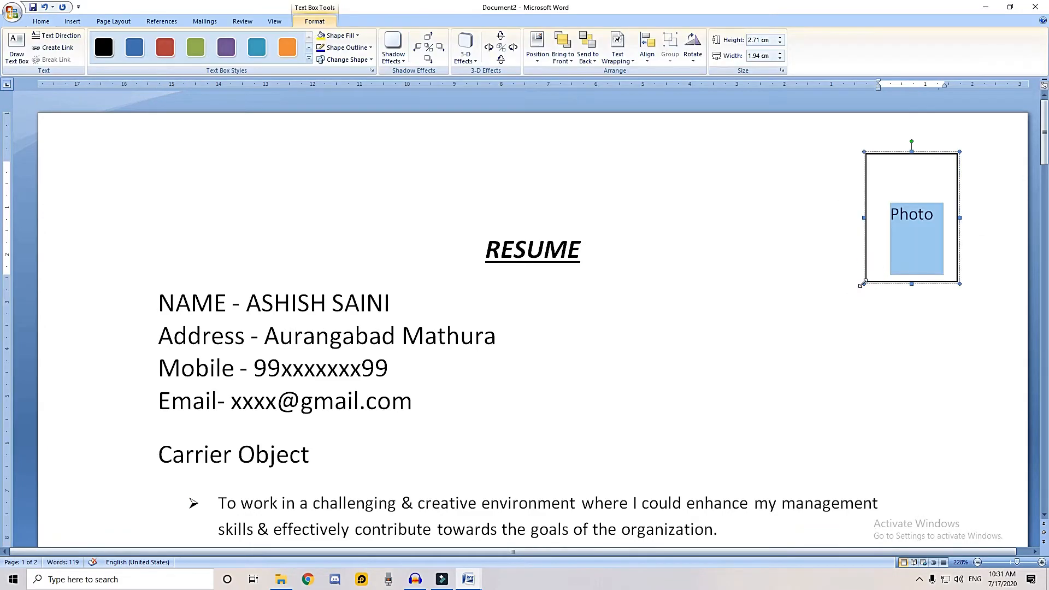
{"action": "left_click_drag", "start_coordinate": [863, 283], "coordinate": [828, 305]}
{"action": "left_click", "coordinate": [818, 346]}
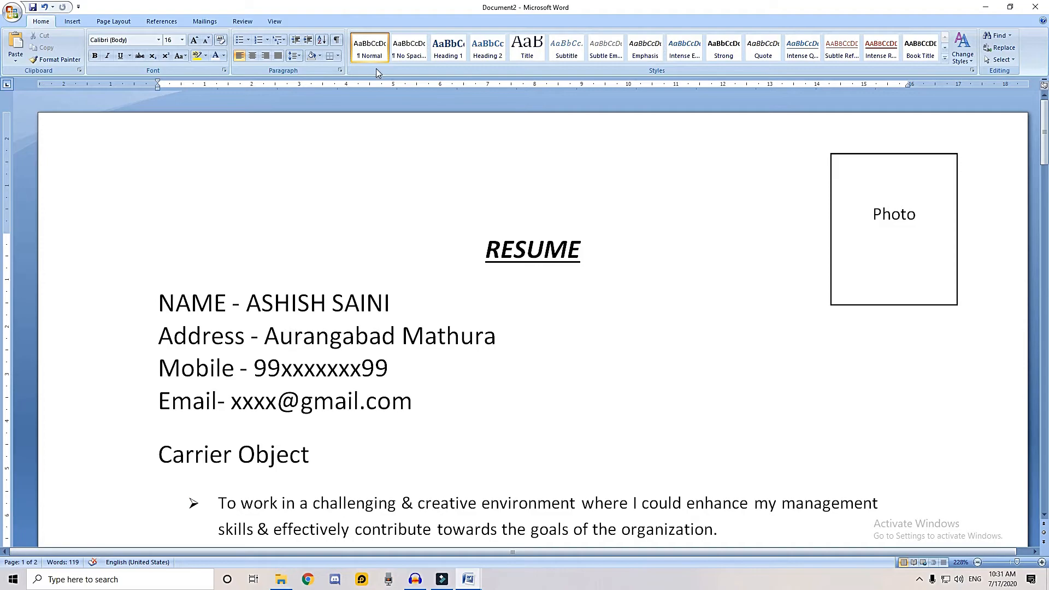
Draw a horizontal line about 17.94 cm wide between the Email line and the Carrier Object heading
{"action": "left_click", "coordinate": [275, 21]}
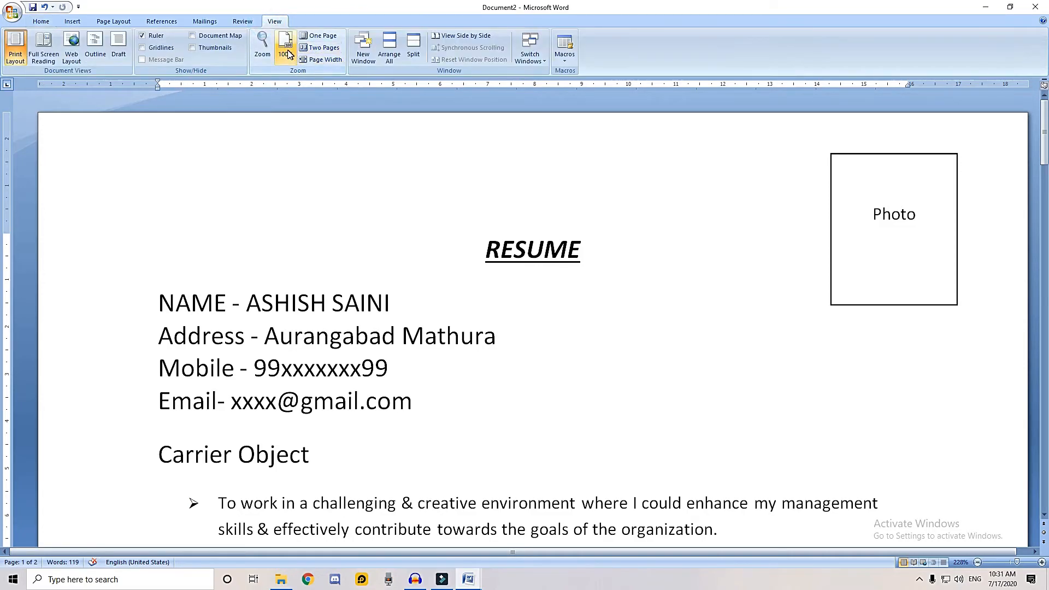
{"action": "left_click", "coordinate": [322, 35]}
{"action": "scroll", "coordinate": [486, 288], "scroll_direction": "down", "scroll_amount": 5}
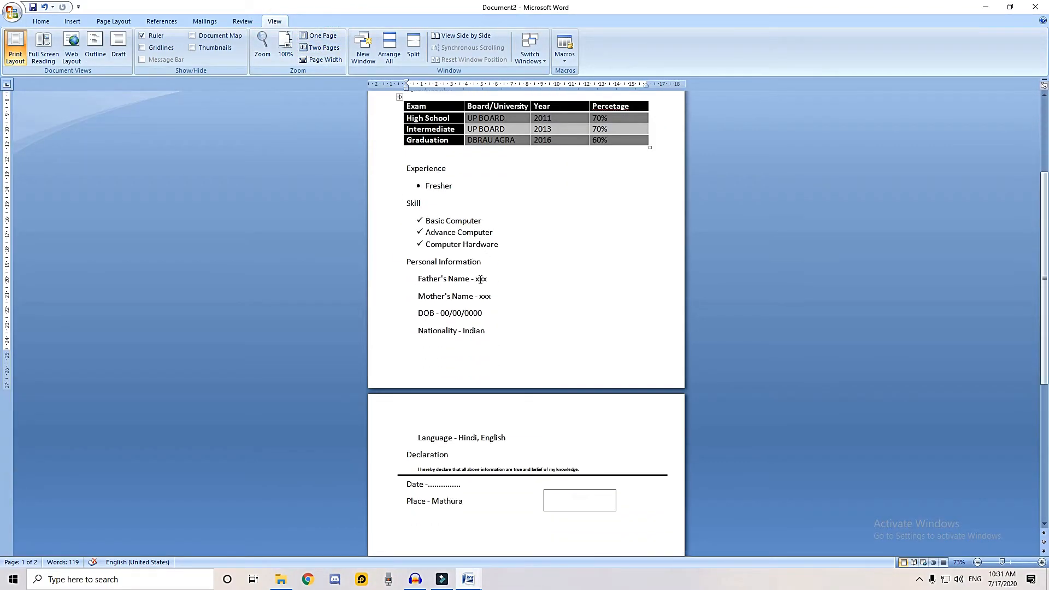
{"action": "scroll", "coordinate": [486, 288], "scroll_direction": "up", "scroll_amount": 5}
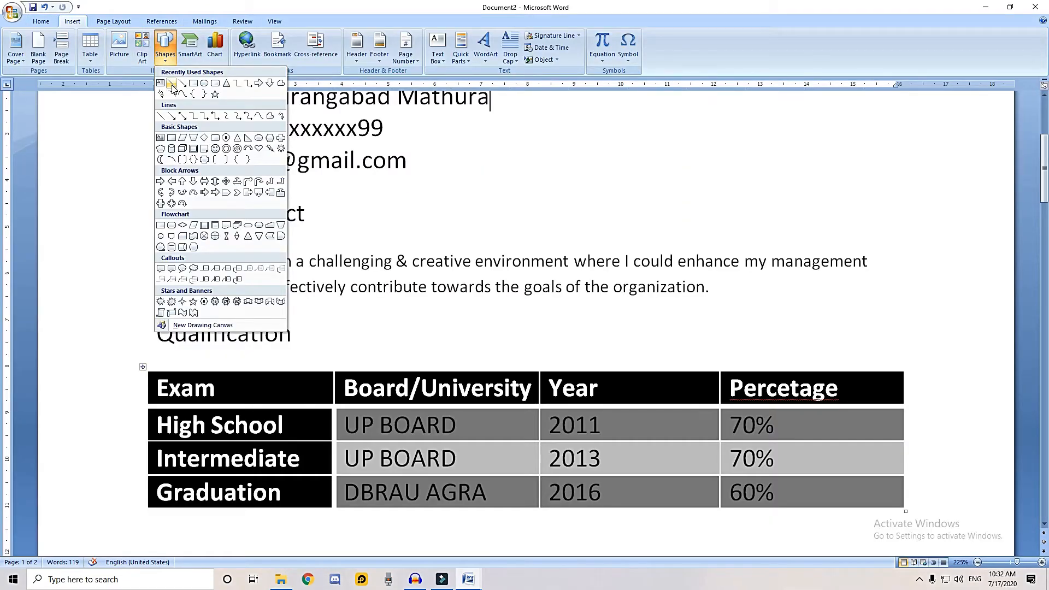
{"action": "left_click", "coordinate": [171, 84]}
{"action": "scroll", "coordinate": [227, 181], "scroll_direction": "up", "scroll_amount": 3}
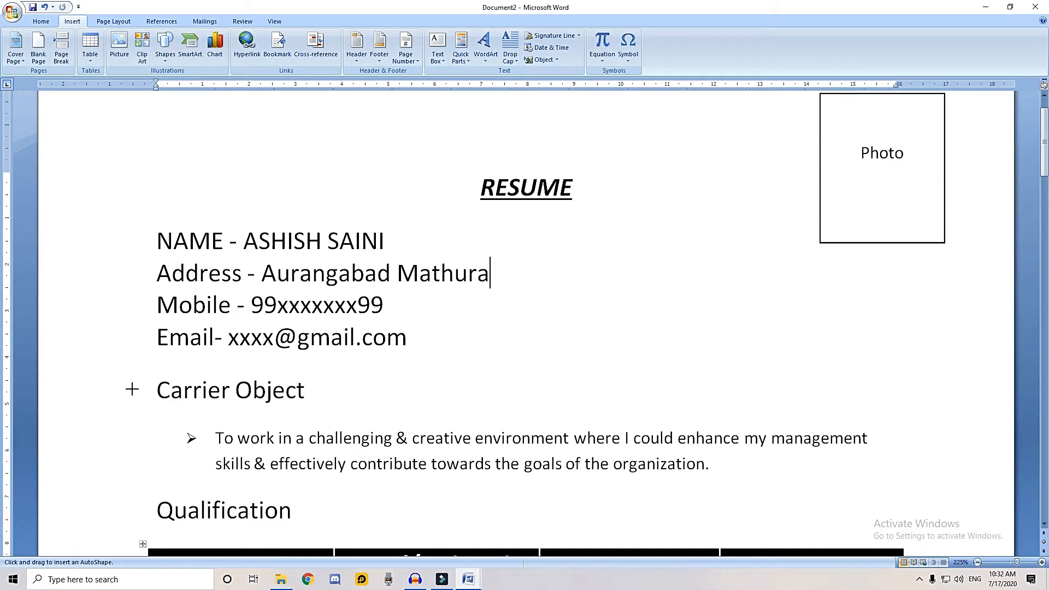
{"action": "mouse_move", "coordinate": [123, 366]}
{"action": "left_mouse_down"}
{"action": "mouse_move", "coordinate": [633, 352]}
{"action": "mouse_move", "coordinate": [957, 366]}
{"action": "left_mouse_up"}
Set the weight of the line above Carrier Object to 2¼ pt
{"action": "left_click", "coordinate": [411, 49]}
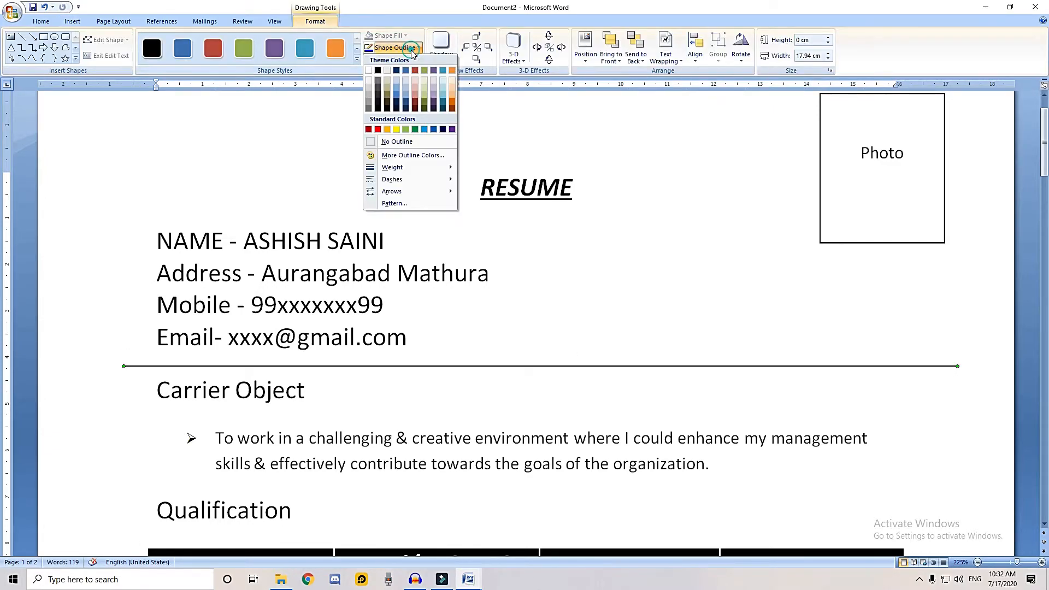
{"action": "mouse_move", "coordinate": [426, 169]}
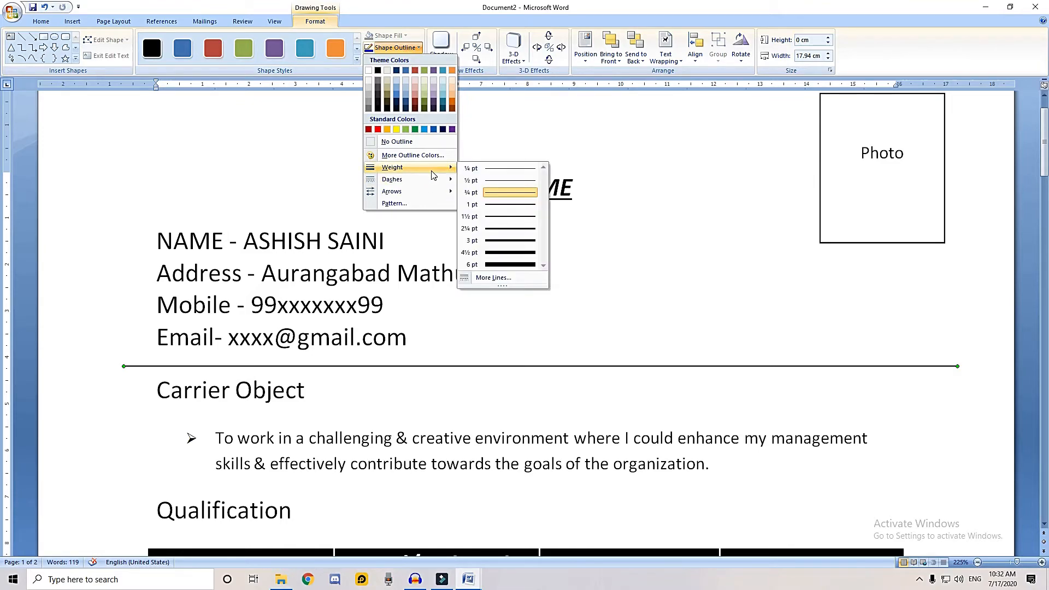
{"action": "left_click", "coordinate": [479, 229]}
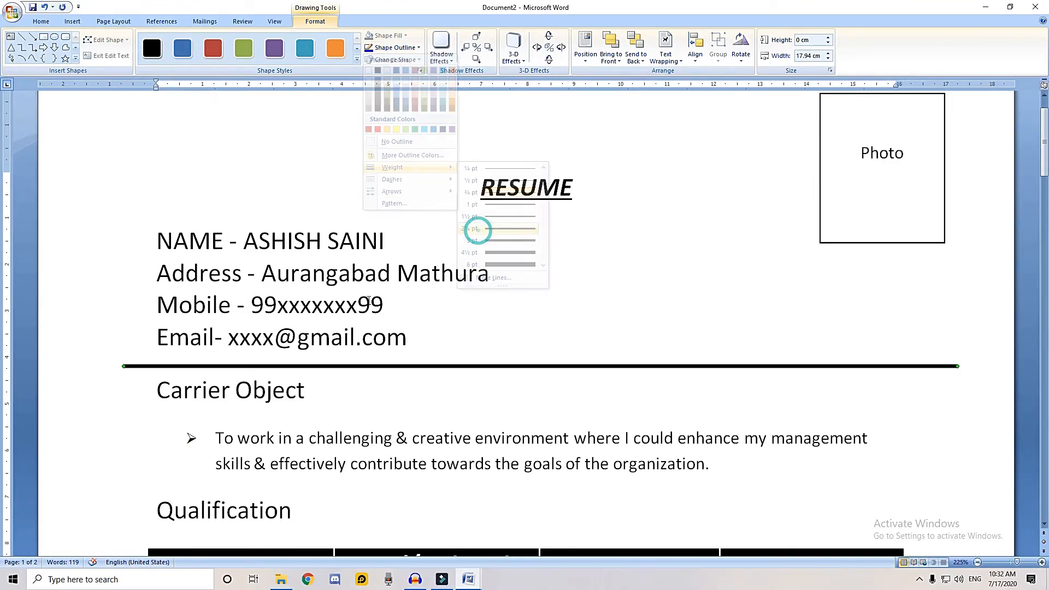
Draw a rectangle about 17.94 cm wide and 0.65 cm high over the Carrier Object heading and give it a grey outline
{"action": "left_click", "coordinate": [43, 37]}
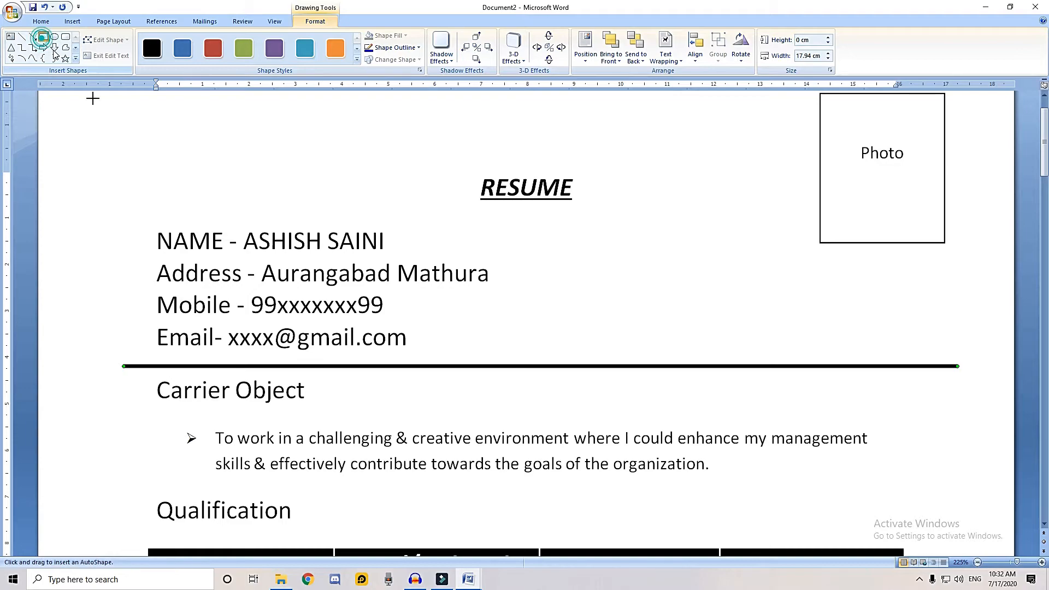
{"action": "left_click_drag", "start_coordinate": [122, 376], "coordinate": [957, 406]}
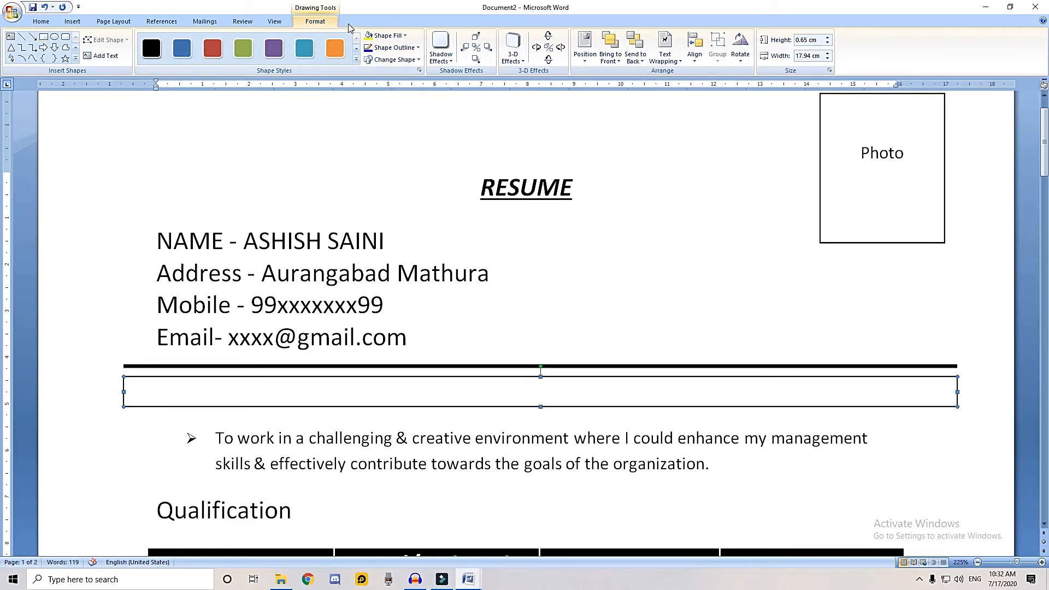
{"action": "left_click", "coordinate": [418, 47]}
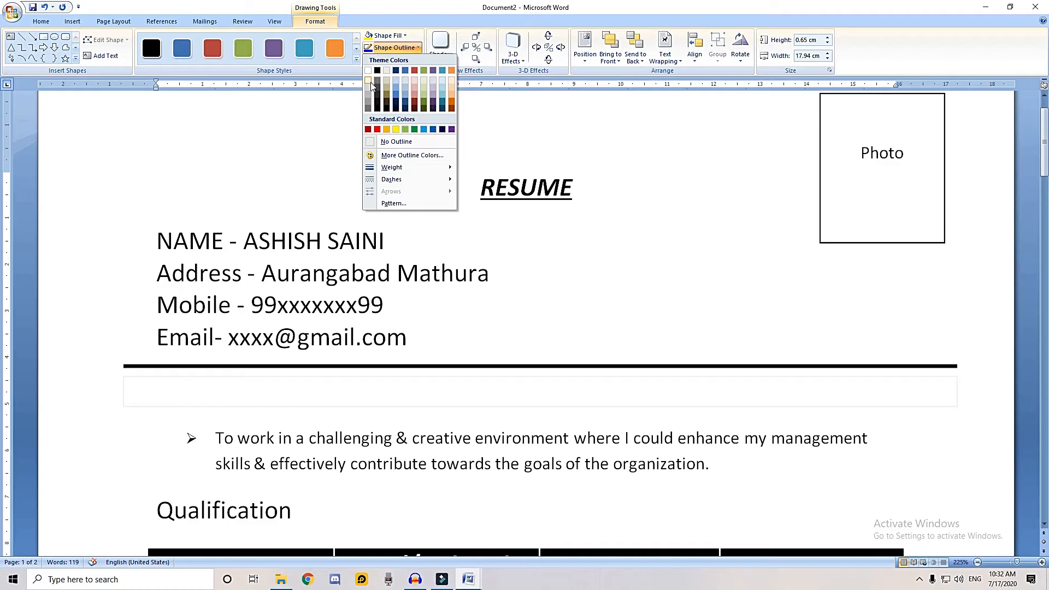
{"action": "left_click", "coordinate": [370, 102]}
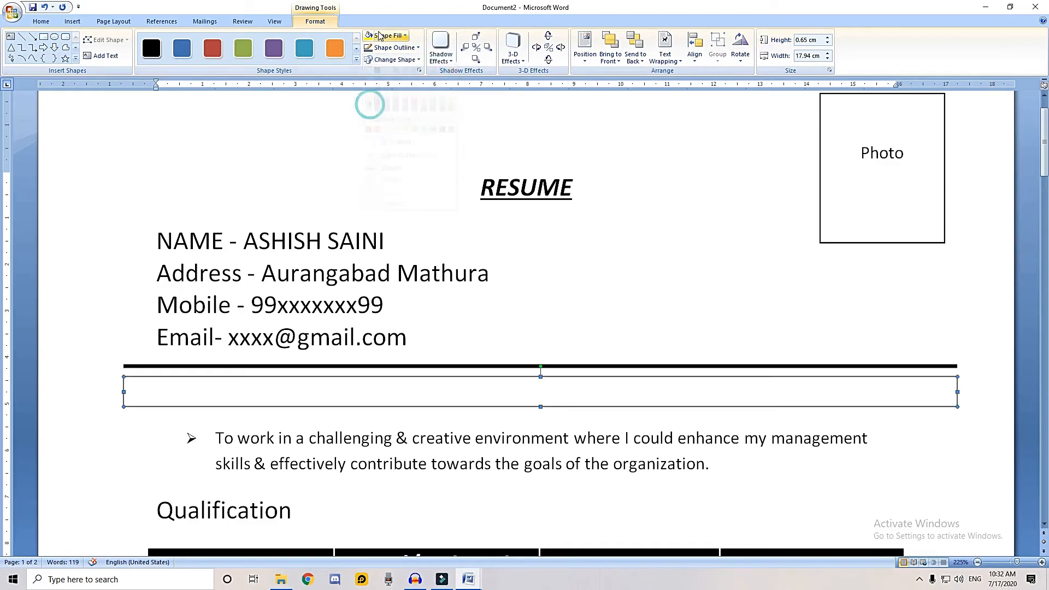
Fill the rectangle over Carrier Object with light grey and send it behind the text
{"action": "left_click", "coordinate": [394, 36]}
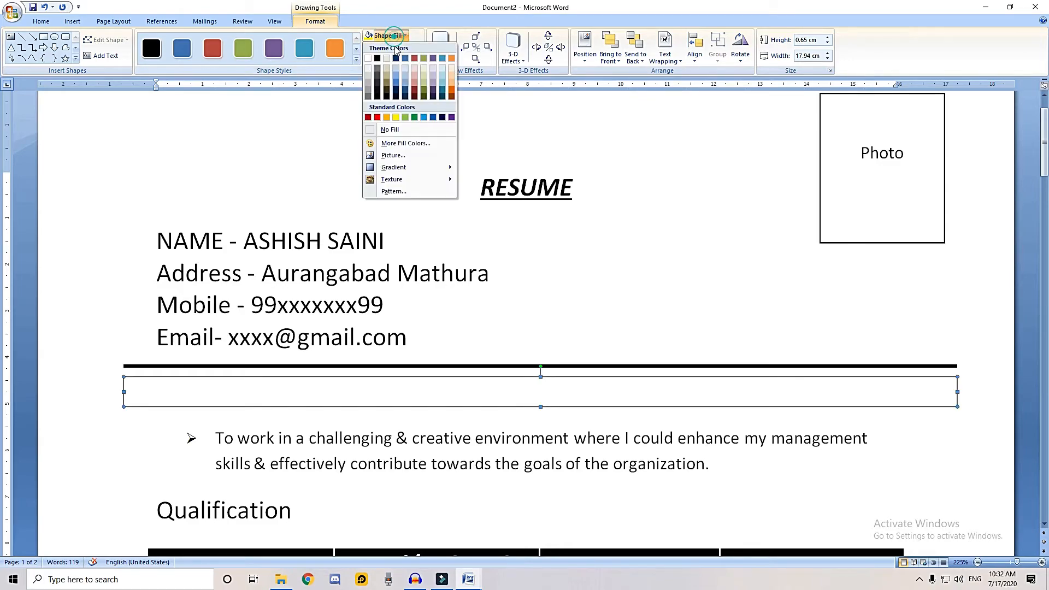
{"action": "left_click", "coordinate": [370, 80]}
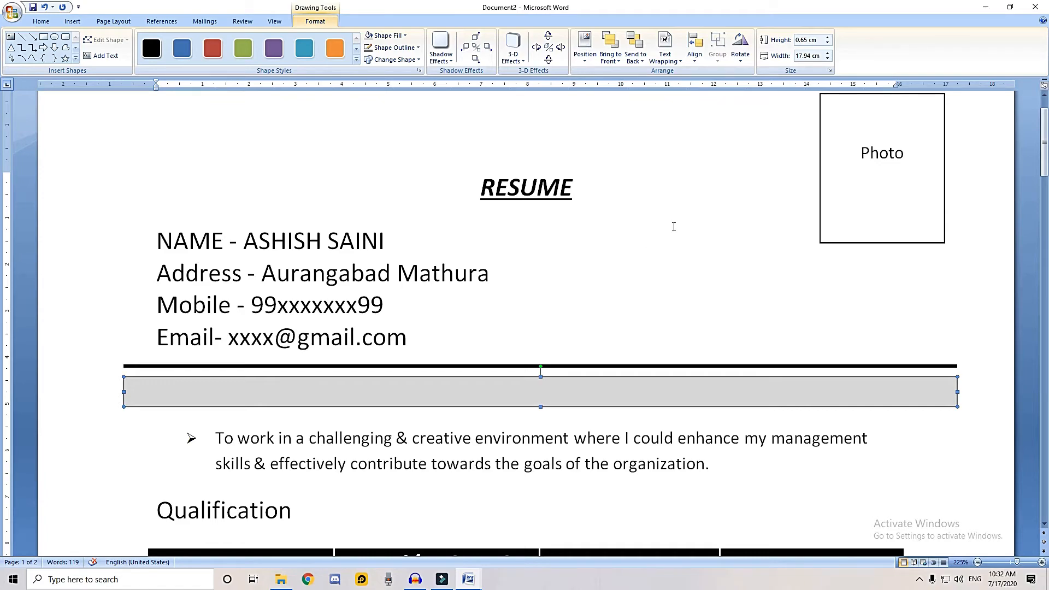
{"action": "left_click", "coordinate": [635, 57]}
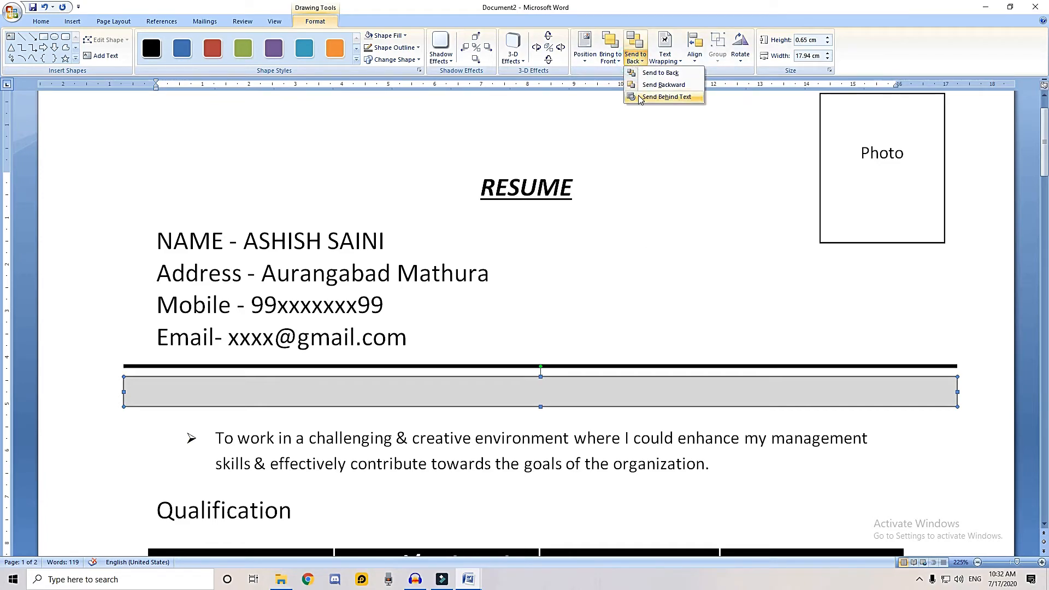
{"action": "left_click", "coordinate": [661, 97]}
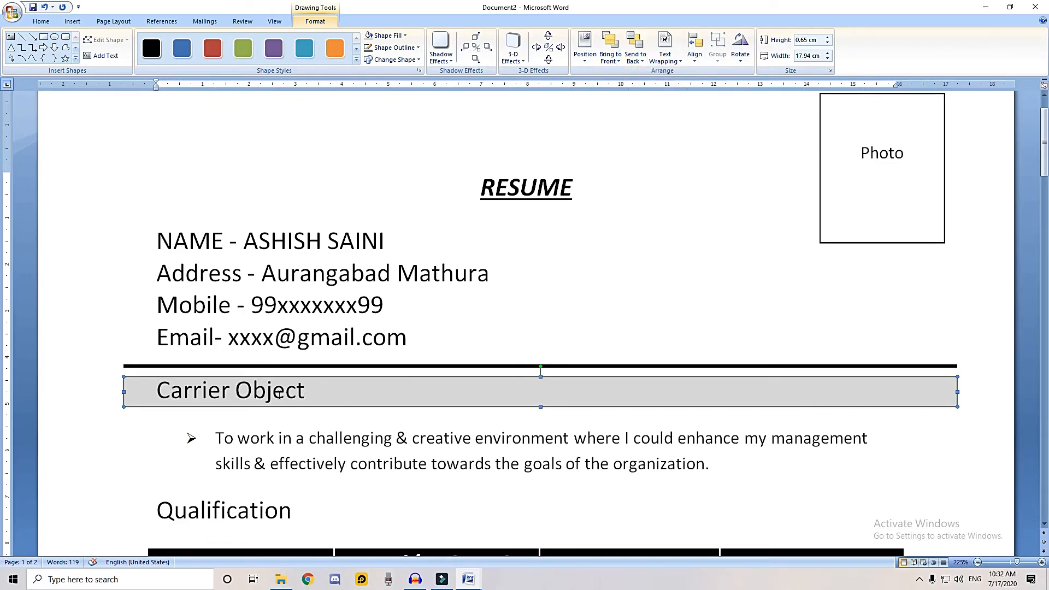
Place a copy of the grey heading band from Carrier Object behind the Qualification heading
{"action": "scroll", "coordinate": [400, 378], "scroll_direction": "down", "scroll_amount": 3}
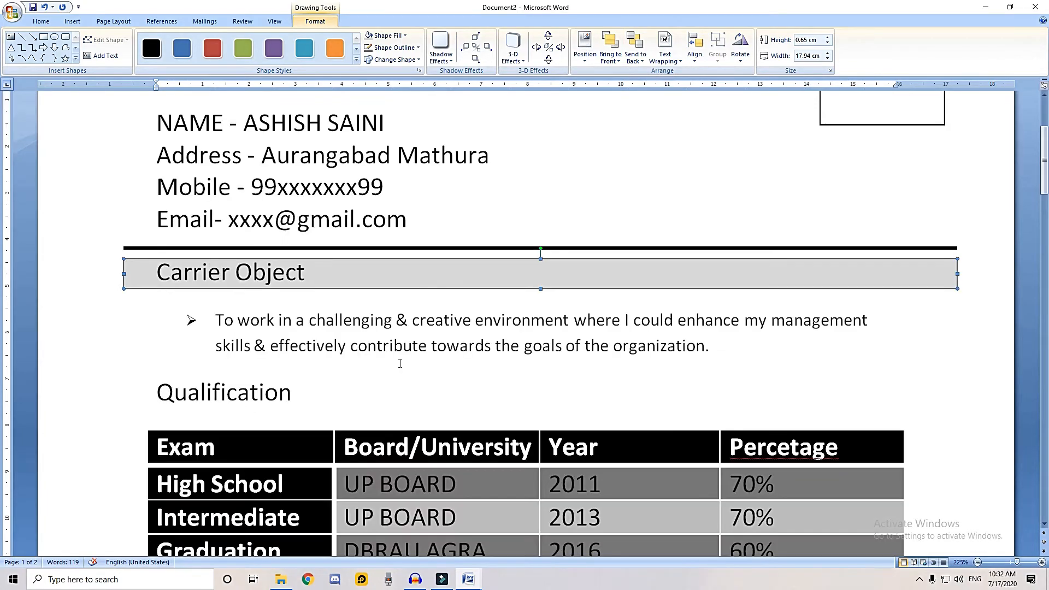
{"action": "scroll", "coordinate": [501, 264], "scroll_direction": "down", "scroll_amount": 1}
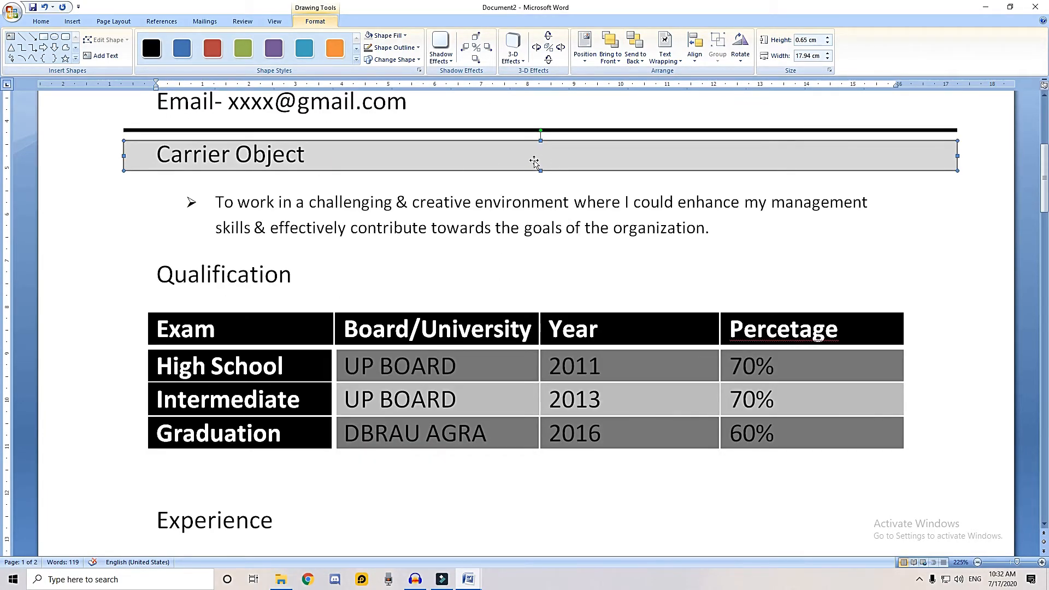
{"action": "left_click_drag", "start_coordinate": [534, 158], "coordinate": [535, 278]}
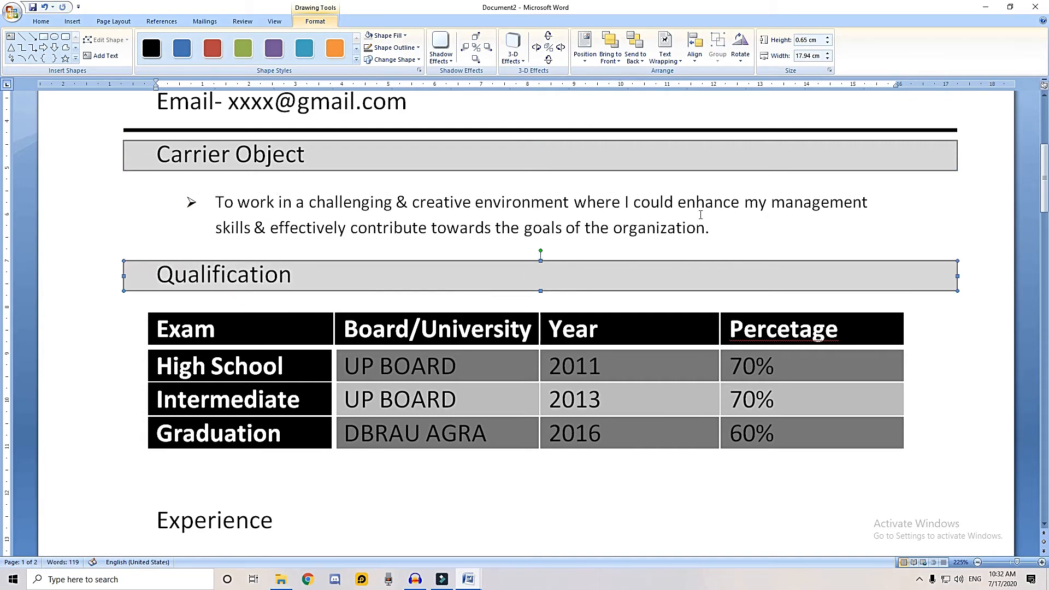
{"action": "scroll", "coordinate": [681, 228], "scroll_direction": "down", "scroll_amount": 2}
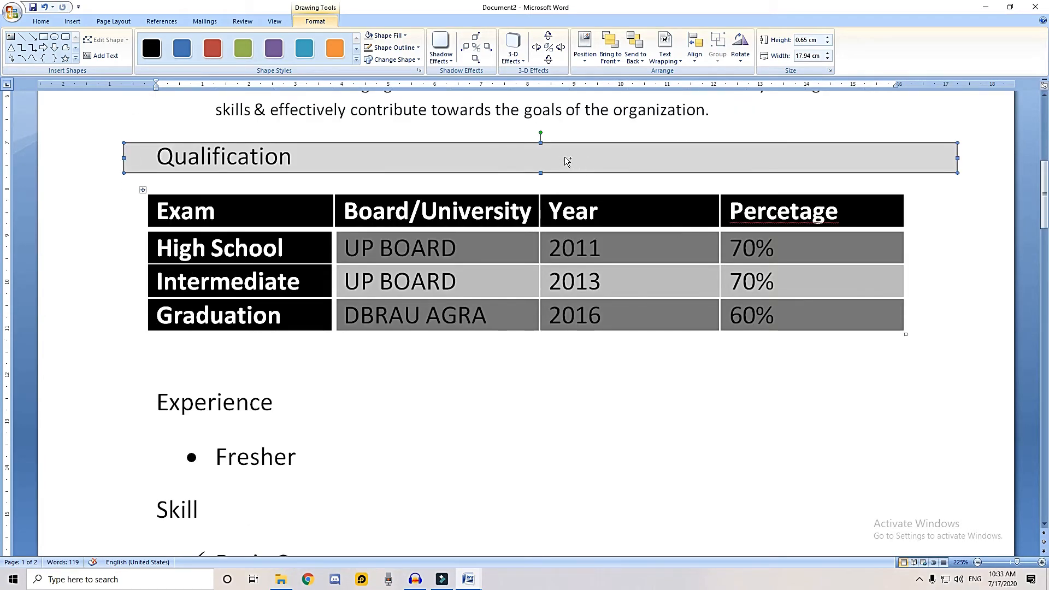
Place a copy of the grey heading band behind the Experience heading
{"action": "left_click_drag", "start_coordinate": [570, 161], "coordinate": [556, 401]}
{"action": "scroll", "coordinate": [295, 283], "scroll_direction": "up", "scroll_amount": 6}
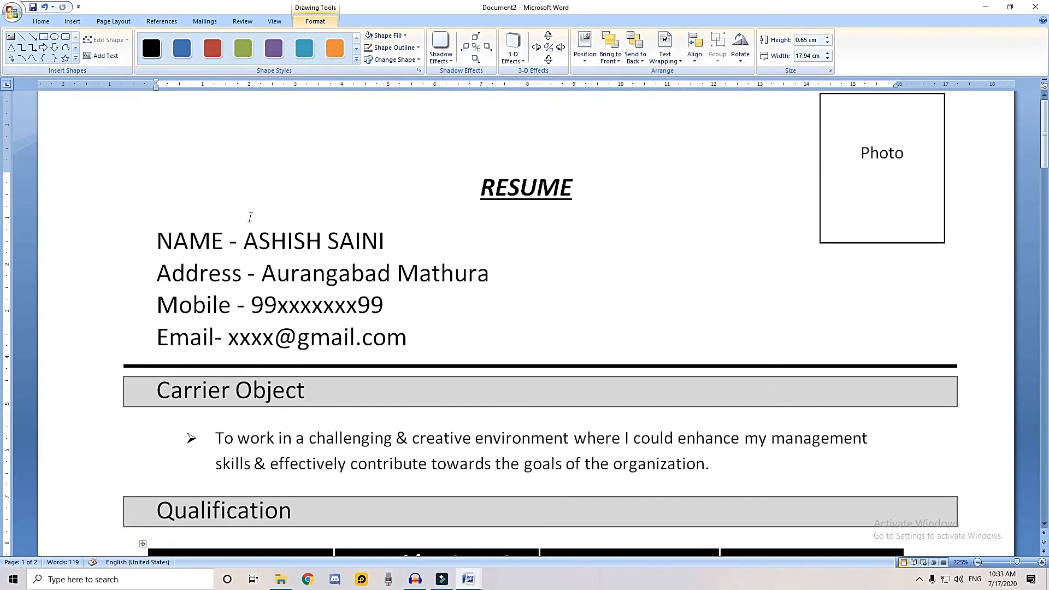
{"action": "scroll", "coordinate": [273, 235], "scroll_direction": "down", "scroll_amount": 2}
{"action": "scroll", "coordinate": [270, 230], "scroll_direction": "up", "scroll_amount": 3}
{"action": "scroll", "coordinate": [276, 240], "scroll_direction": "down", "scroll_amount": 6}
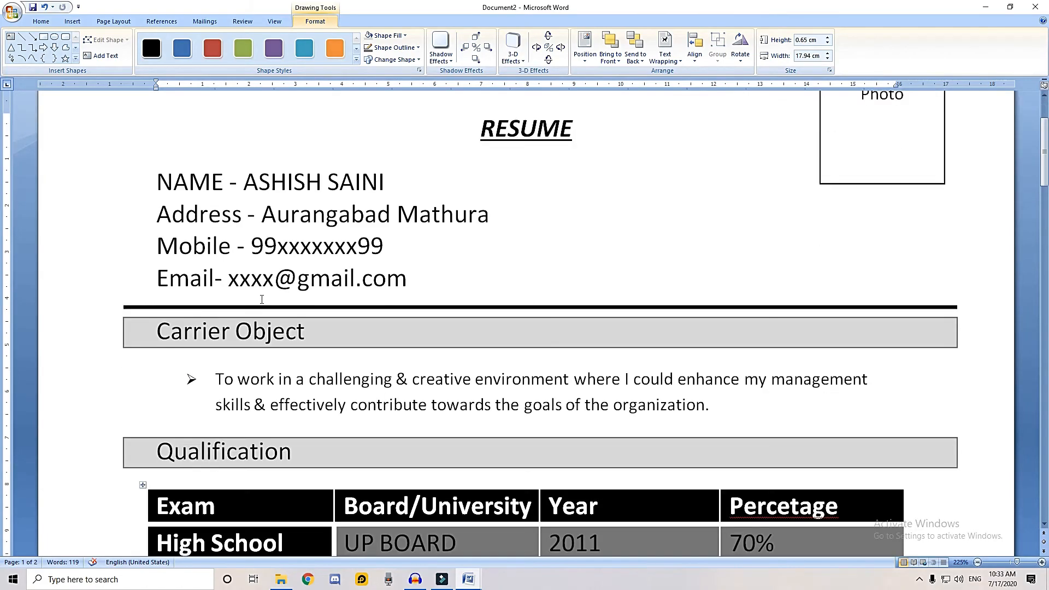
Remove the empty line between the qualification table and the Experience heading
{"action": "scroll", "coordinate": [279, 273], "scroll_direction": "down", "scroll_amount": 15}
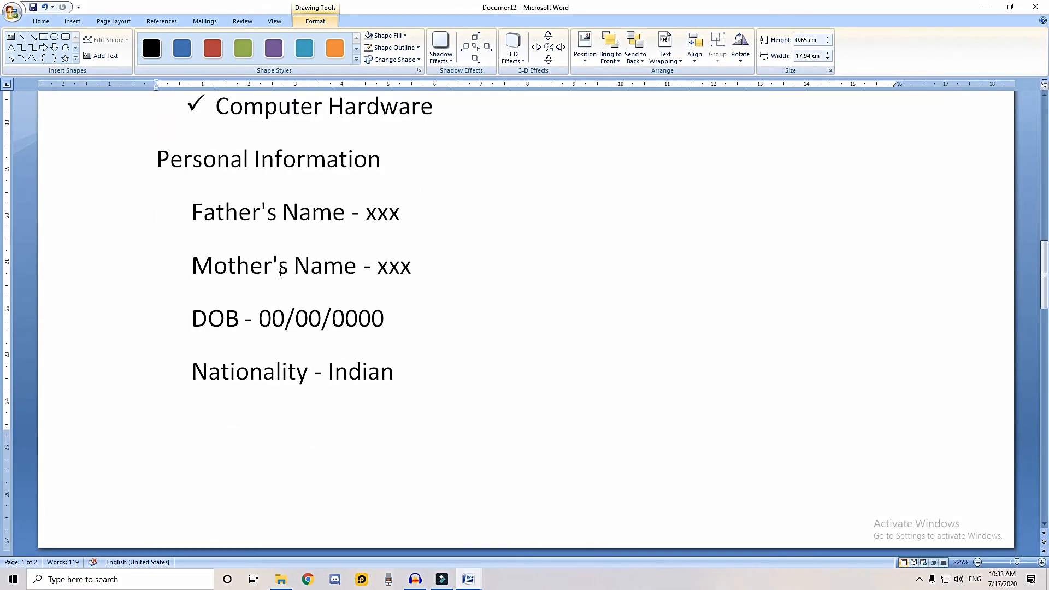
{"action": "scroll", "coordinate": [363, 273], "scroll_direction": "up", "scroll_amount": 12}
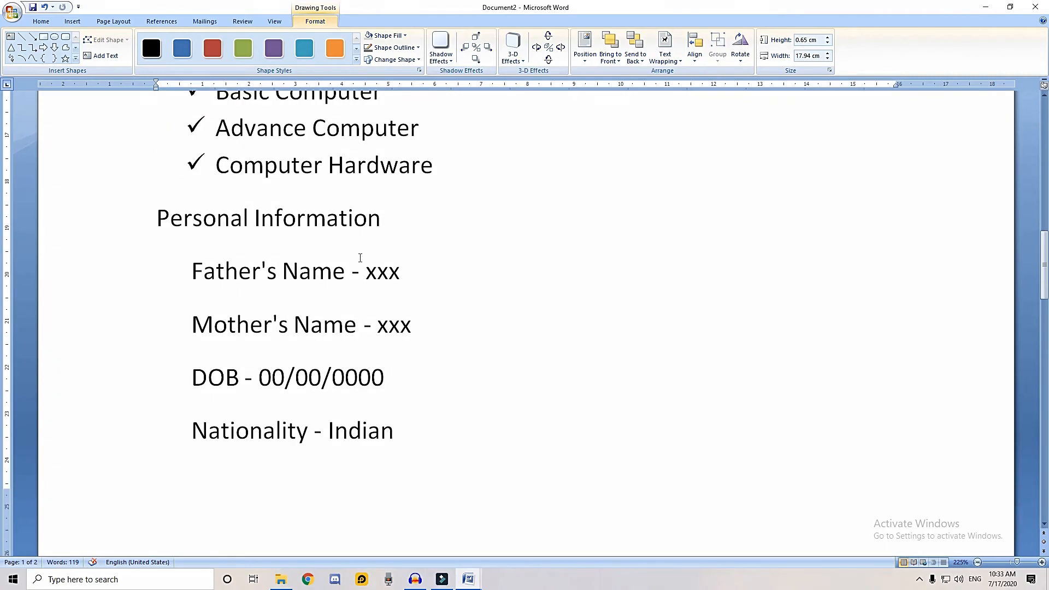
{"action": "scroll", "coordinate": [360, 257], "scroll_direction": "up", "scroll_amount": 8}
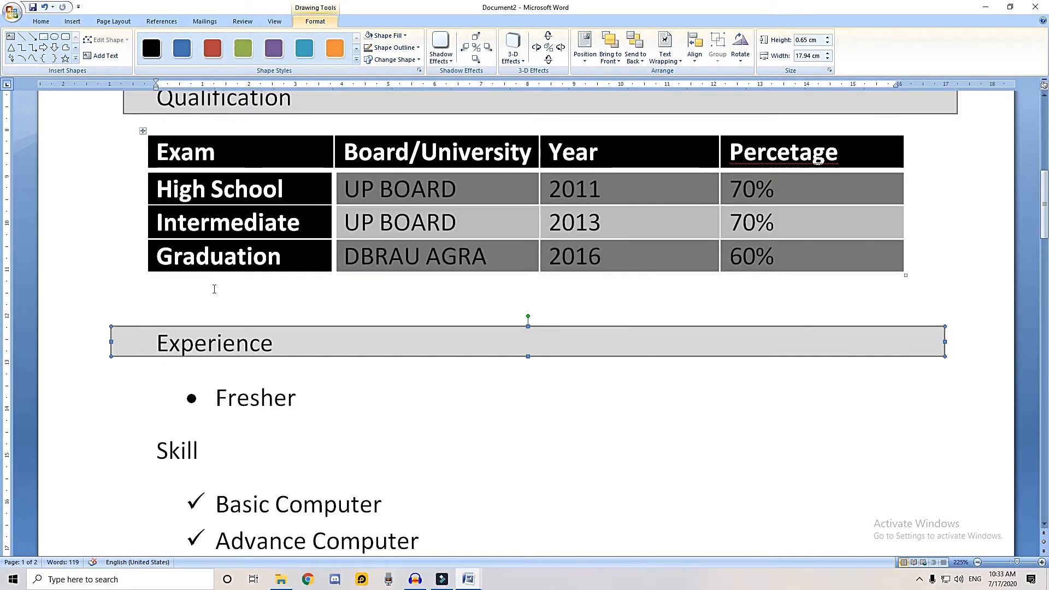
{"action": "left_click", "coordinate": [213, 290]}
{"action": "key", "text": "Delete"}
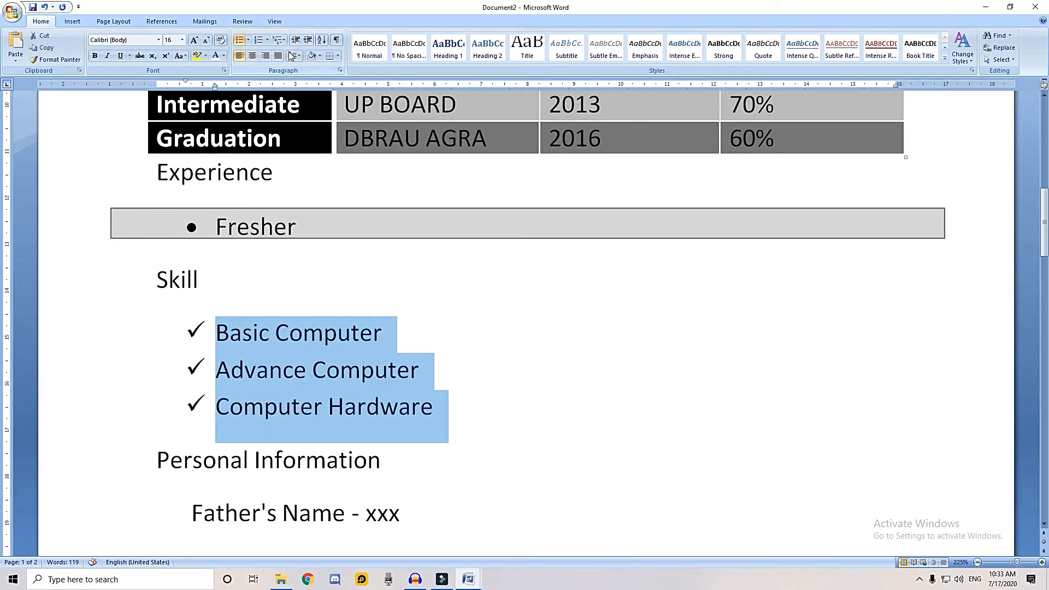
Set the Skill list to 1.0 line spacing without space after its paragraphs, but add space after Computer Hardware
{"action": "left_click", "coordinate": [294, 56]}
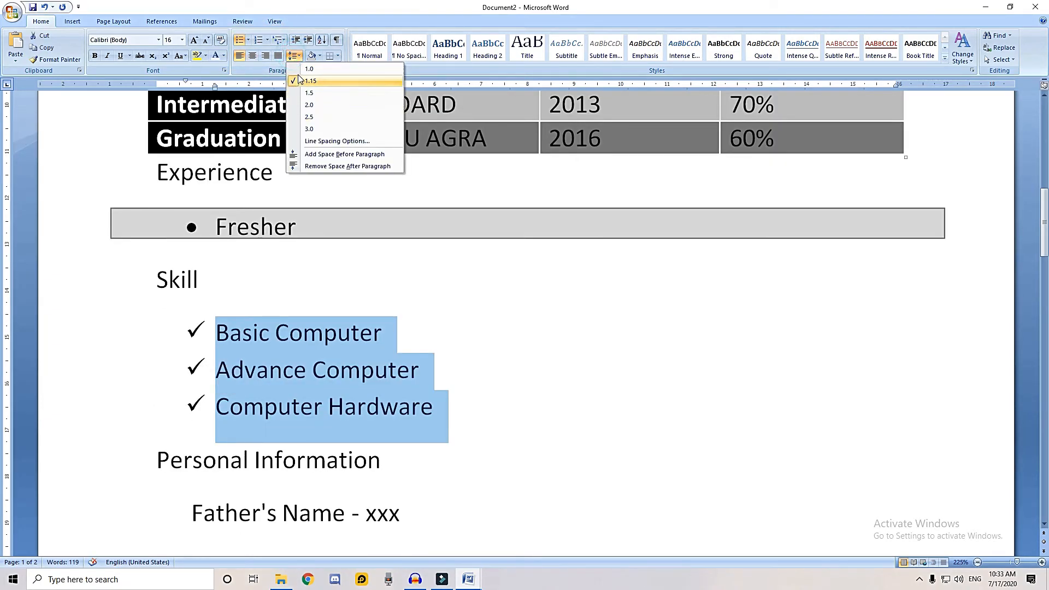
{"action": "left_click", "coordinate": [301, 167]}
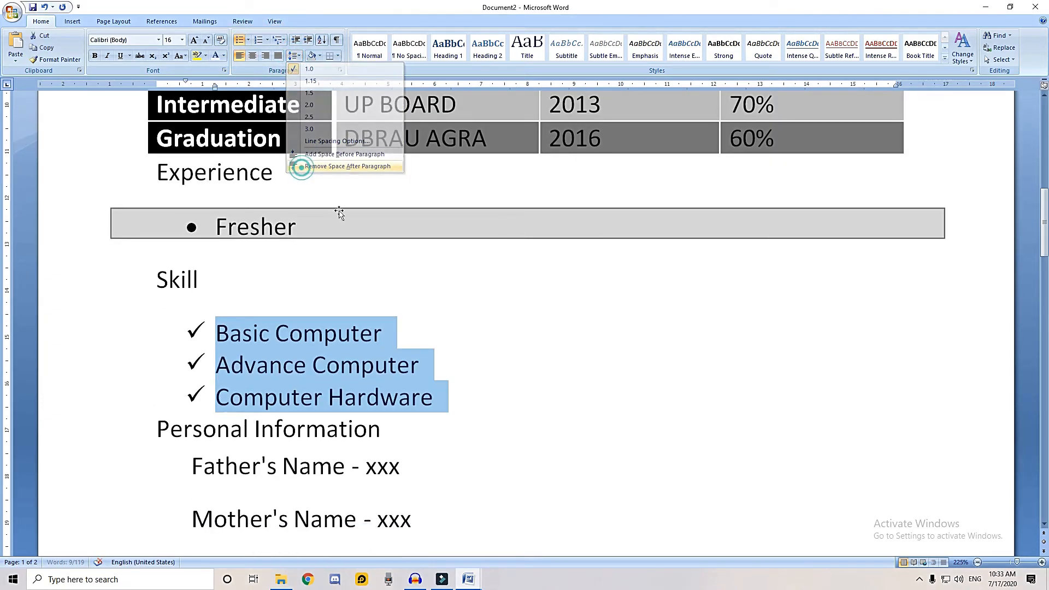
{"action": "scroll", "coordinate": [370, 305], "scroll_direction": "down", "scroll_amount": 2}
{"action": "left_click", "coordinate": [457, 288]}
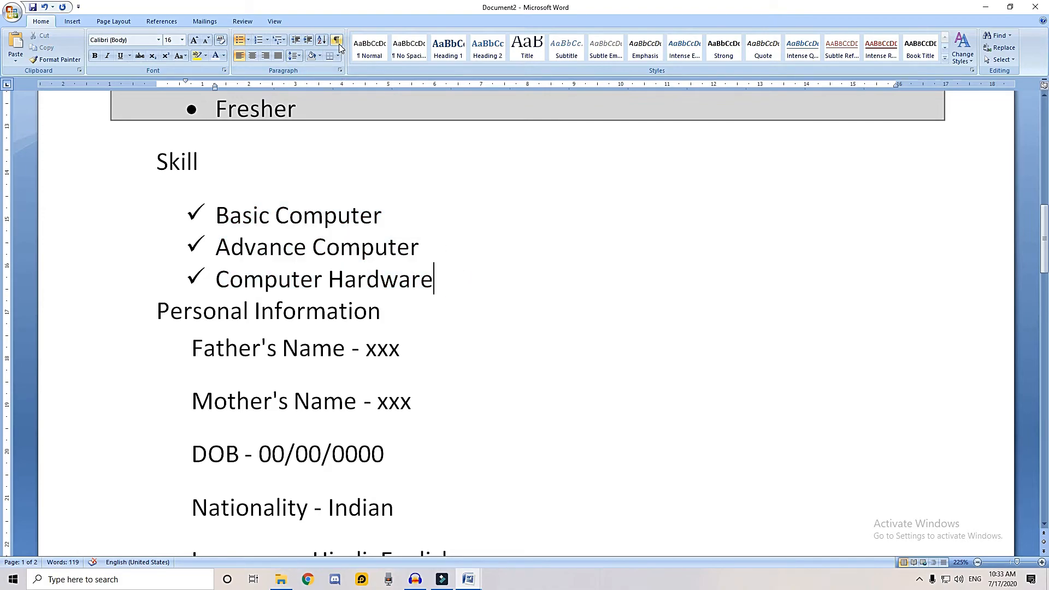
{"action": "left_click", "coordinate": [295, 55]}
{"action": "left_click", "coordinate": [342, 166]}
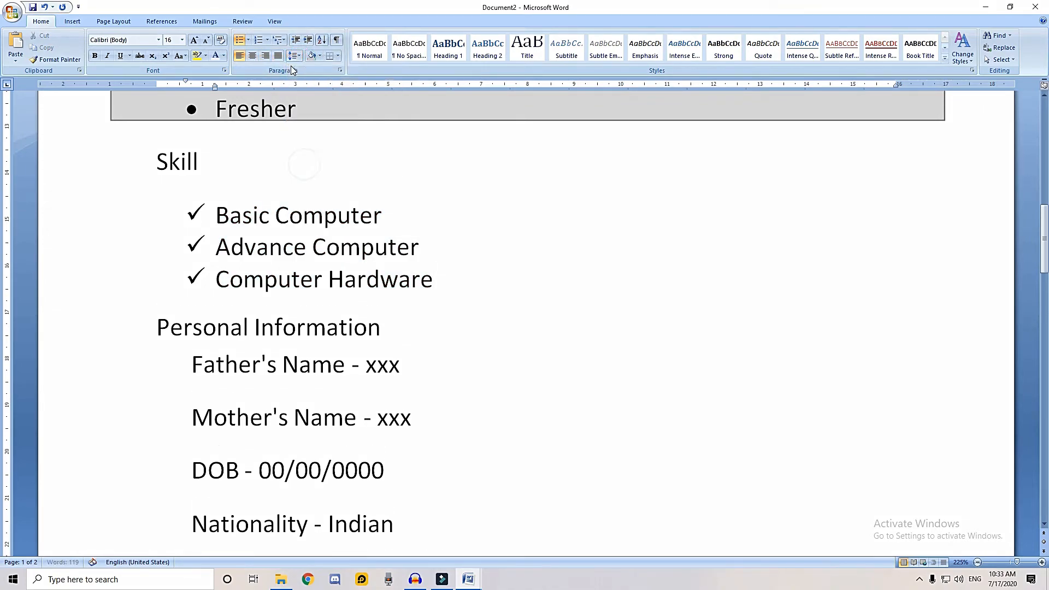
Remove the space after the Personal Information detail lines and set their line spacing to 1.0
{"action": "scroll", "coordinate": [373, 208], "scroll_direction": "down", "scroll_amount": 2}
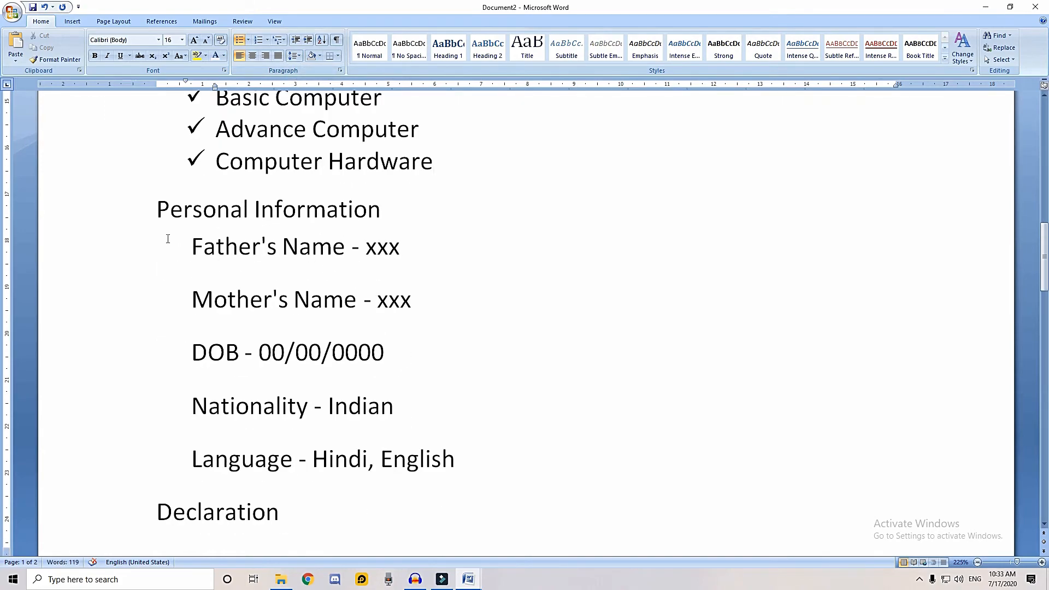
{"action": "left_click_drag", "start_coordinate": [105, 253], "coordinate": [136, 402]}
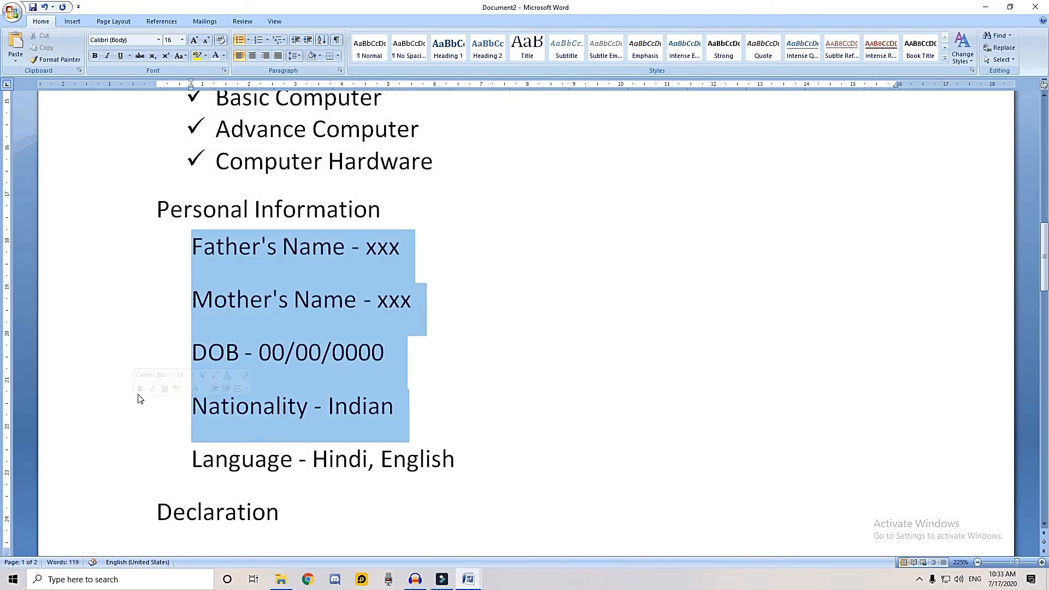
{"action": "left_click", "coordinate": [295, 55]}
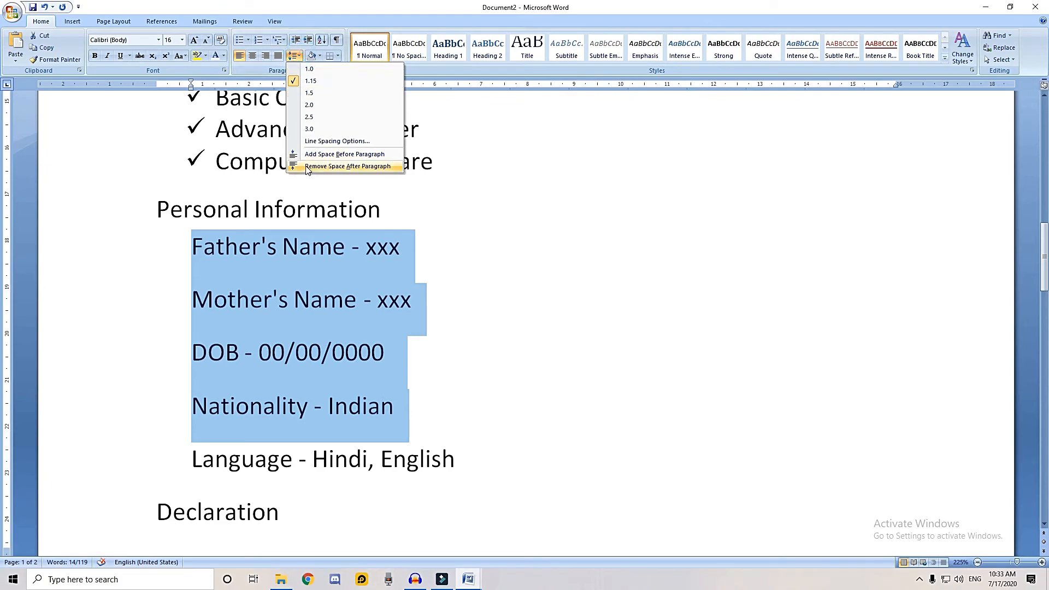
{"action": "left_click", "coordinate": [306, 166]}
{"action": "left_click", "coordinate": [295, 55]}
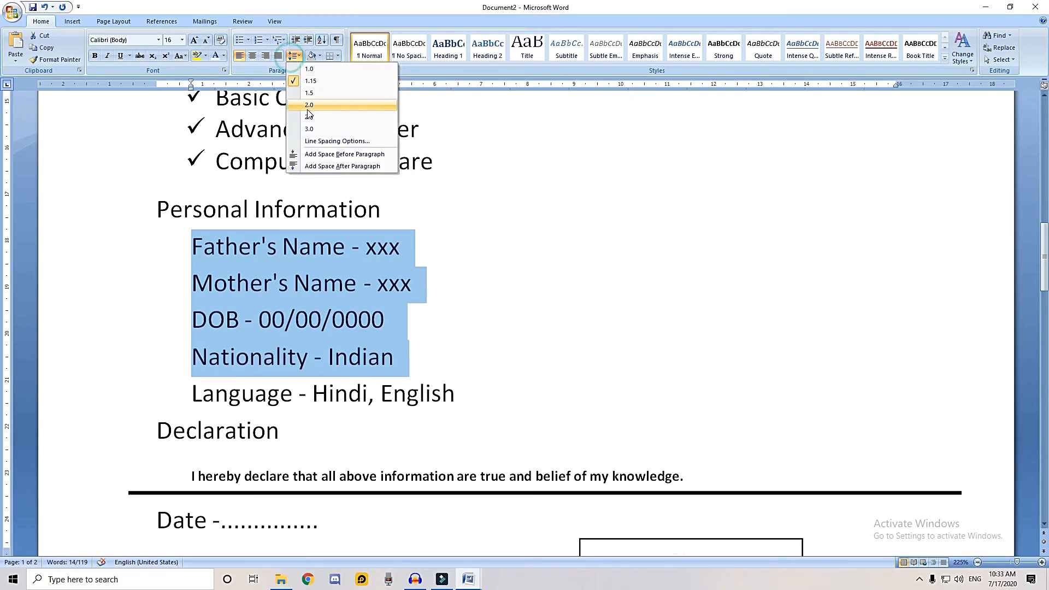
{"action": "left_click", "coordinate": [310, 69]}
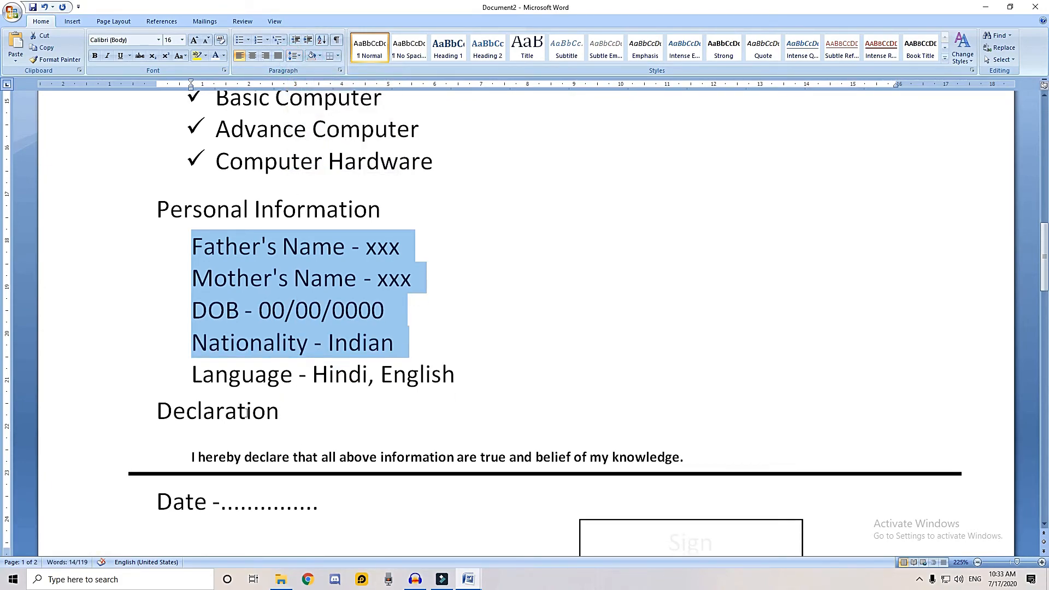
Enlarge the declaration sentence to font size 12
{"action": "scroll", "coordinate": [237, 466], "scroll_direction": "down", "scroll_amount": 3}
{"action": "left_click", "coordinate": [106, 337]}
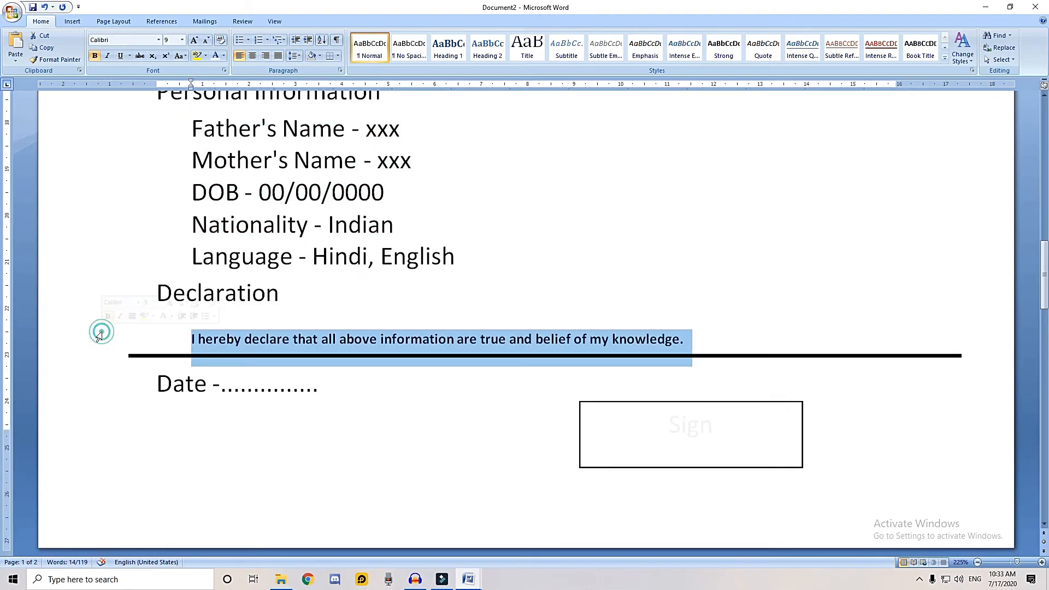
{"action": "key", "text": "ctrl+shift+period"}
{"action": "key", "text": "ctrl+shift+period"}
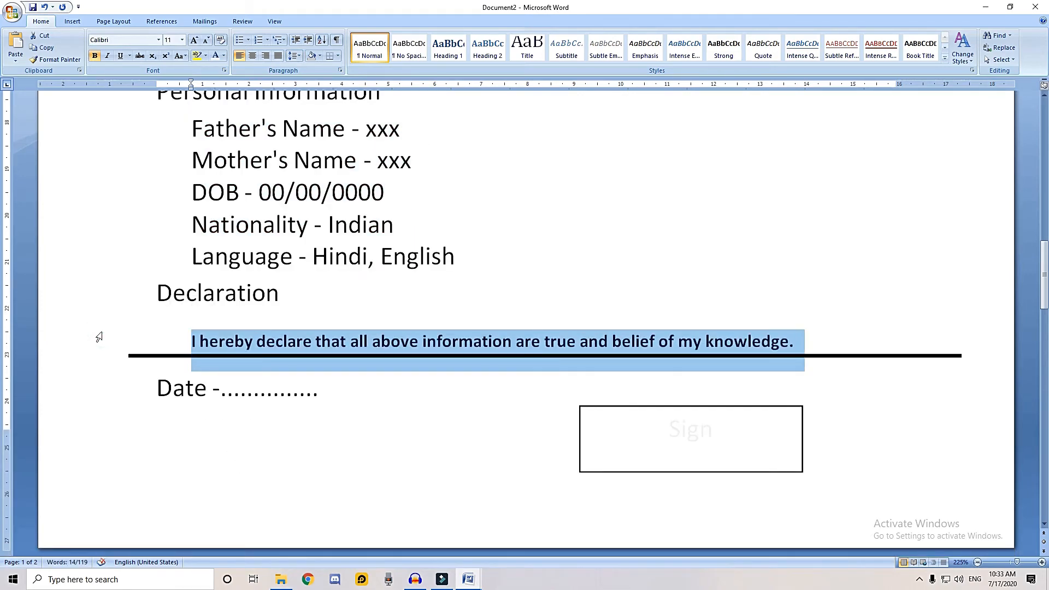
{"action": "key", "text": "ctrl+shift+period"}
Delete the blank space between the Date and Place lines so that Place follows directly below Date
{"action": "scroll", "coordinate": [389, 389], "scroll_direction": "down", "scroll_amount": 3}
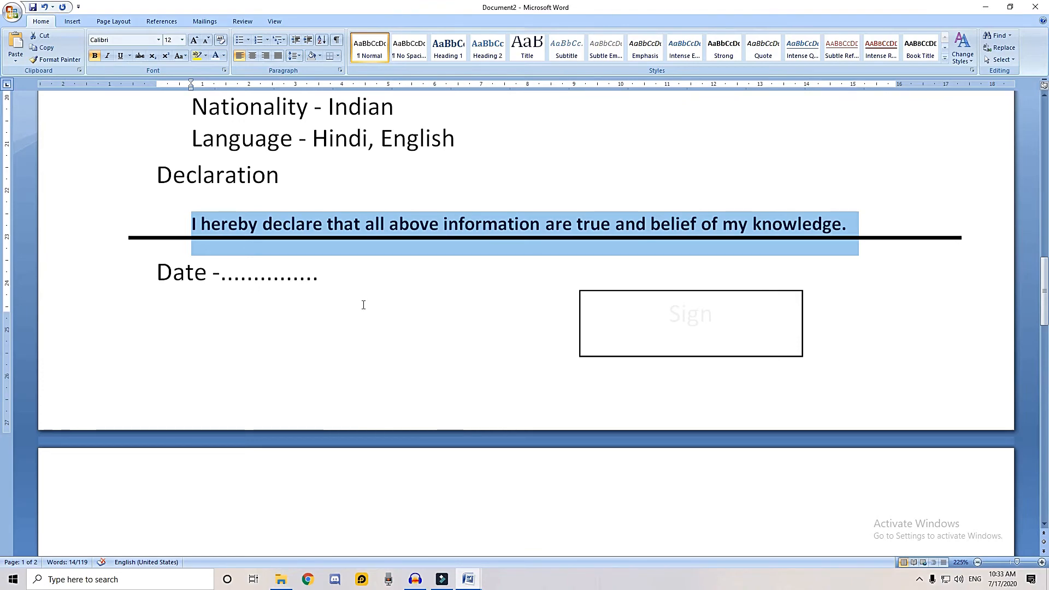
{"action": "scroll", "coordinate": [366, 328], "scroll_direction": "down", "scroll_amount": 3}
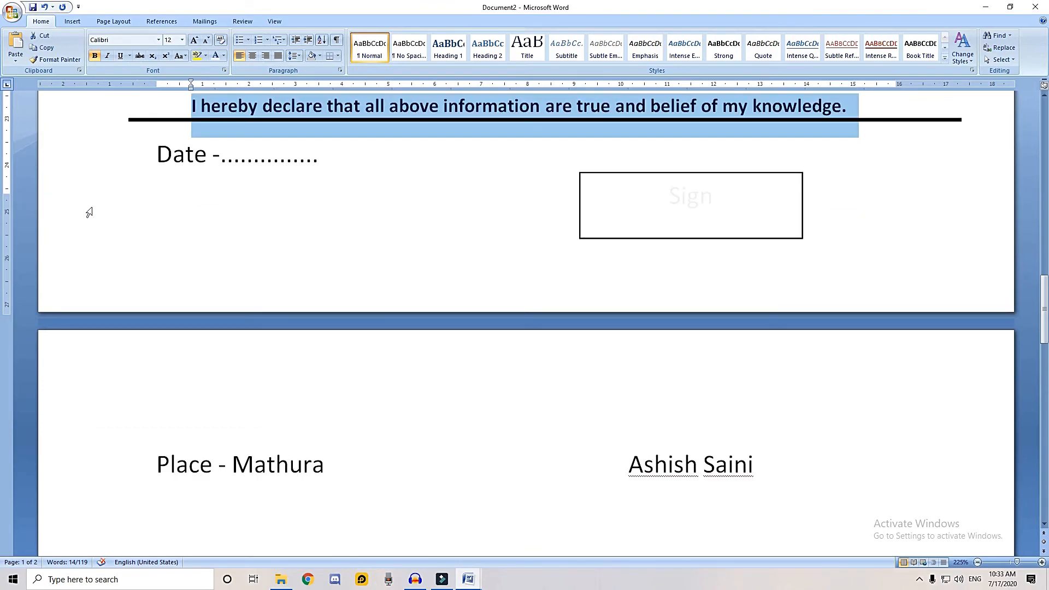
{"action": "left_click", "coordinate": [126, 211]}
{"action": "left_click", "coordinate": [416, 185]}
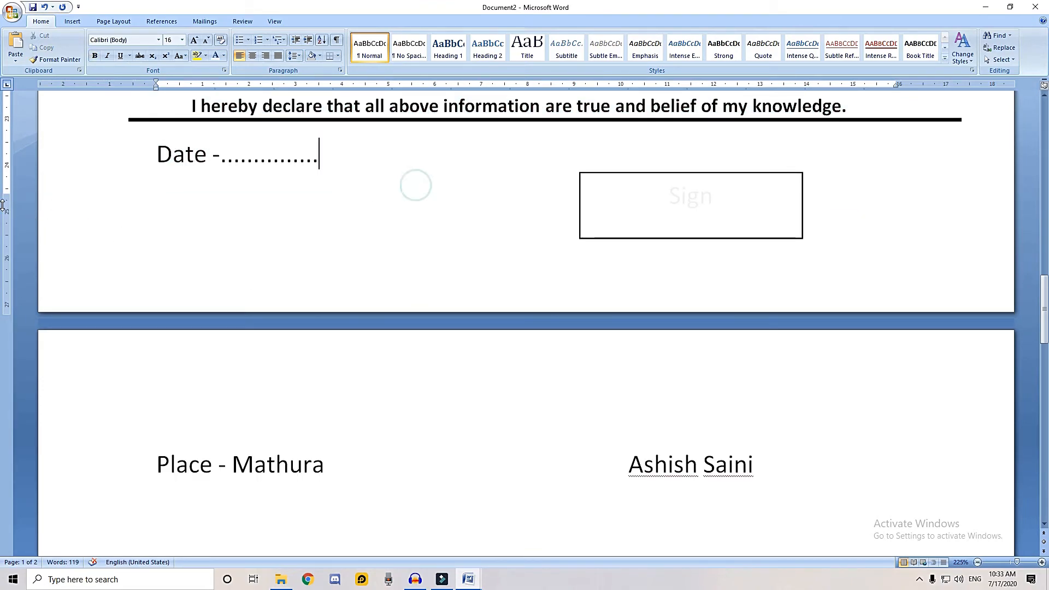
{"action": "key", "text": "Delete"}
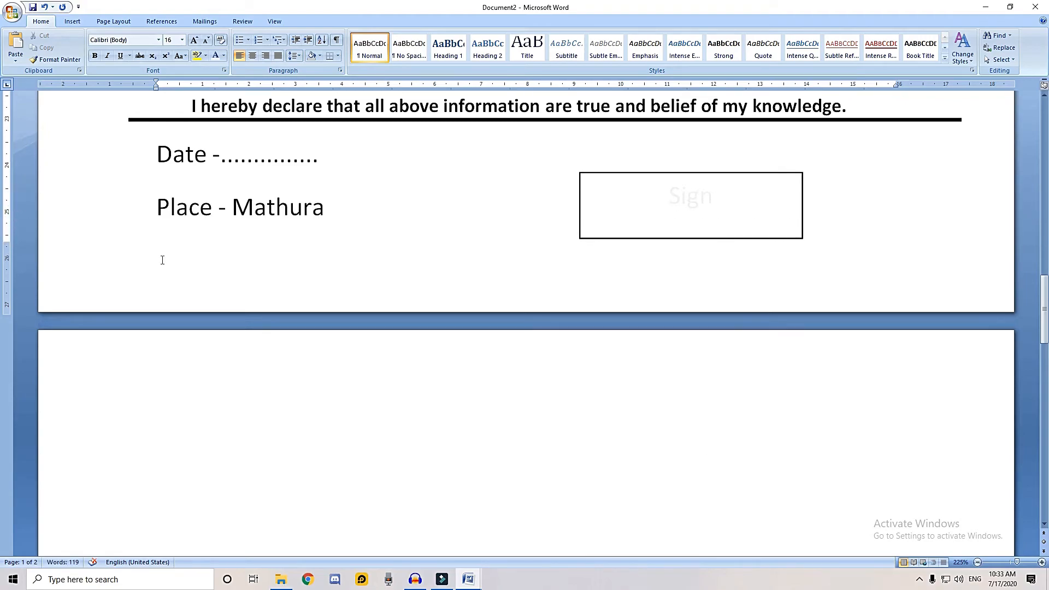
Move the grey band from the Fresher line up behind the Experience heading and nudge it slightly higher
{"action": "scroll", "coordinate": [162, 260], "scroll_direction": "up", "scroll_amount": 20}
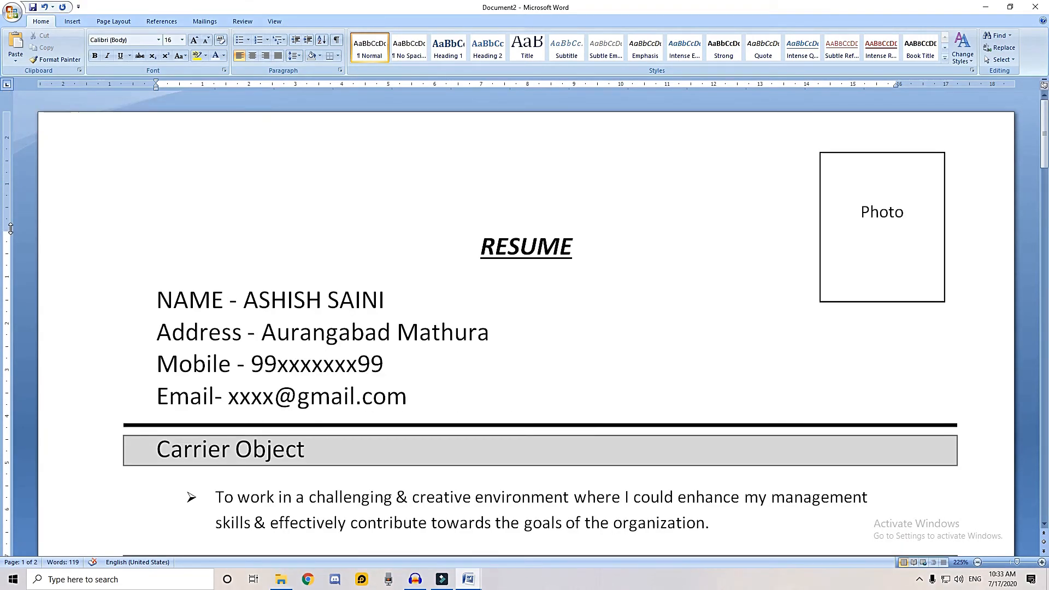
{"action": "scroll", "coordinate": [17, 189], "scroll_direction": "down", "scroll_amount": 5}
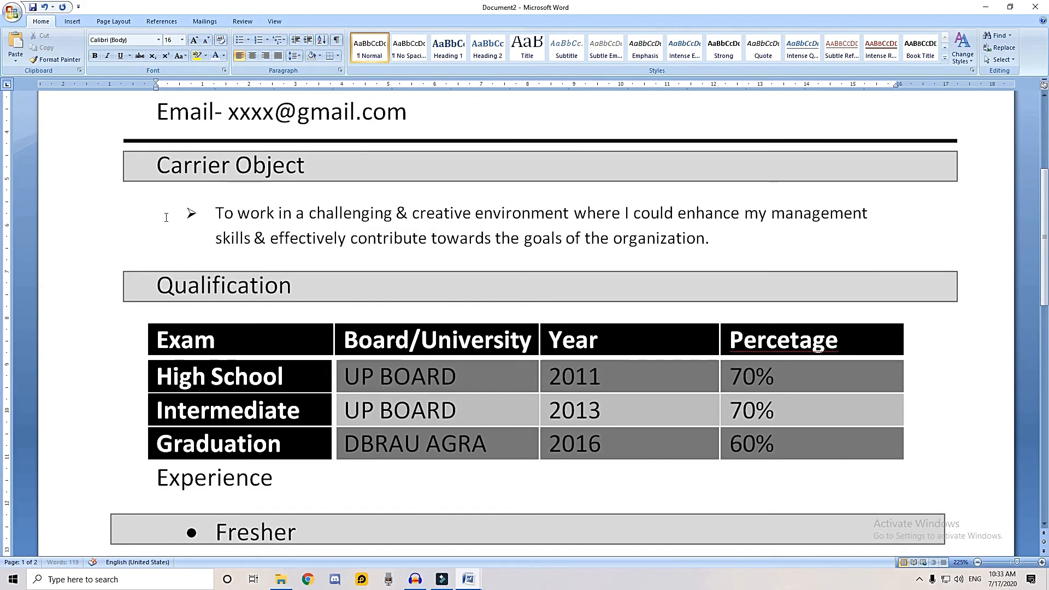
{"action": "scroll", "coordinate": [167, 218], "scroll_direction": "down", "scroll_amount": 3}
{"action": "left_click", "coordinate": [338, 350]}
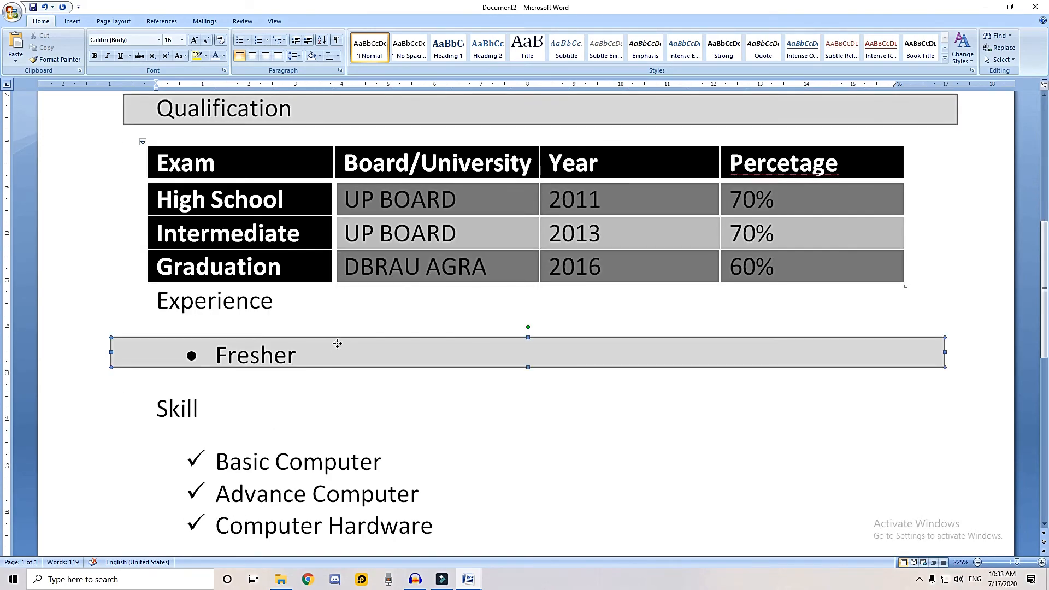
{"action": "left_click_drag", "start_coordinate": [344, 351], "coordinate": [347, 302]}
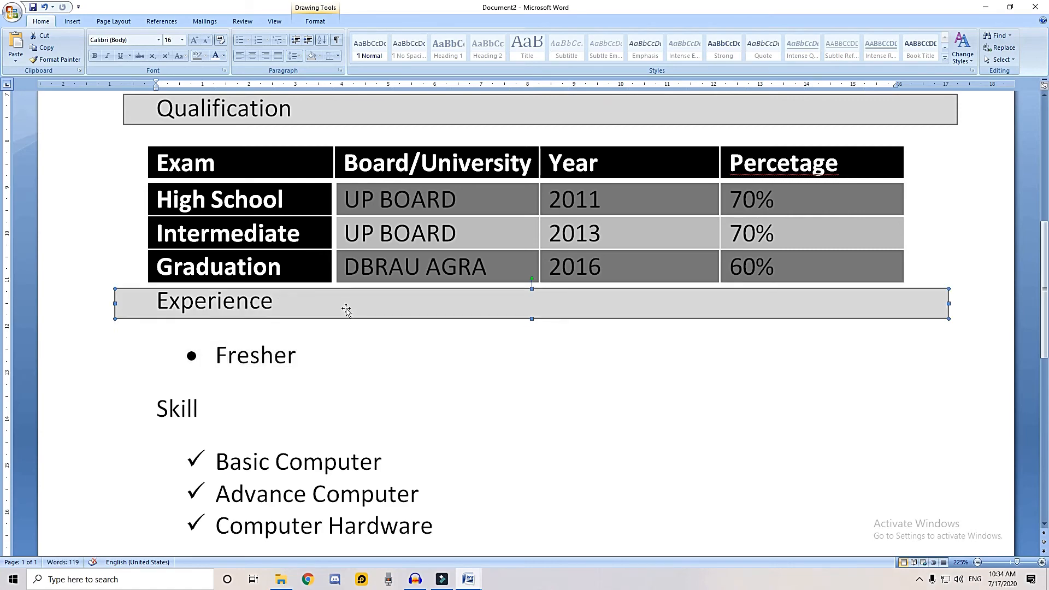
{"action": "key", "text": "ctrl+Up"}
{"action": "key", "text": "ctrl+Up"}
{"action": "key", "text": "ctrl+Up"}
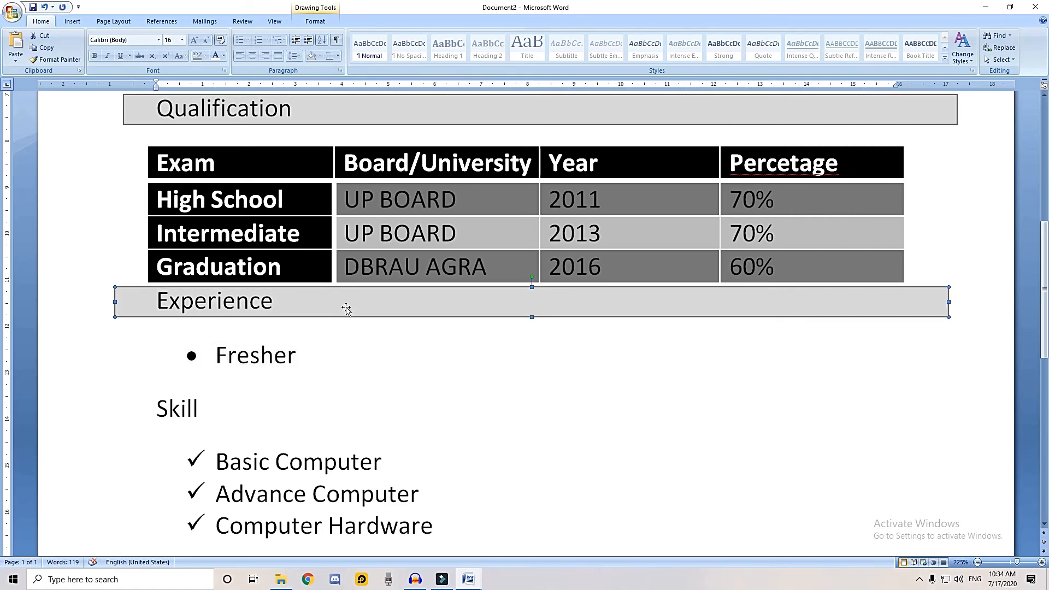
Place copies of the grey heading band behind the Skill, Personal Information and Declaration headings
{"action": "scroll", "coordinate": [358, 311], "scroll_direction": "down", "scroll_amount": 2}
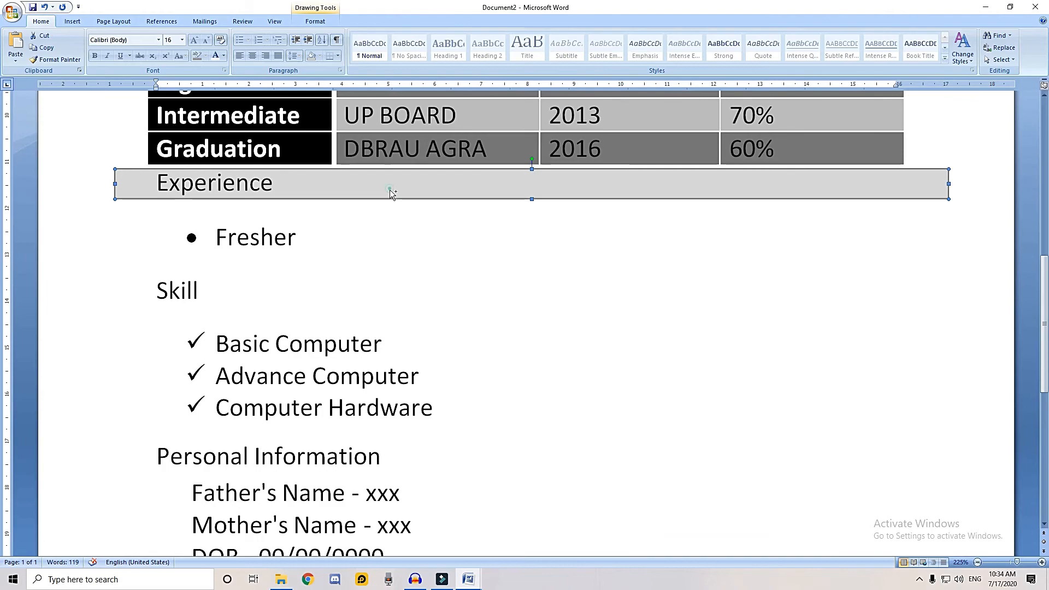
{"action": "left_click", "coordinate": [384, 295]}
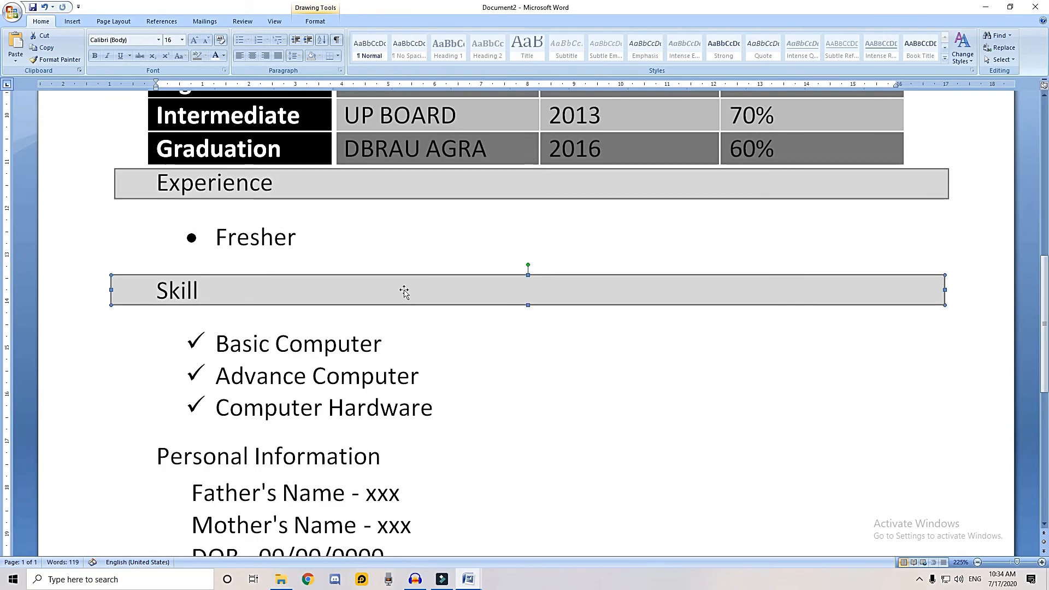
{"action": "scroll", "coordinate": [371, 263], "scroll_direction": "down", "scroll_amount": 3}
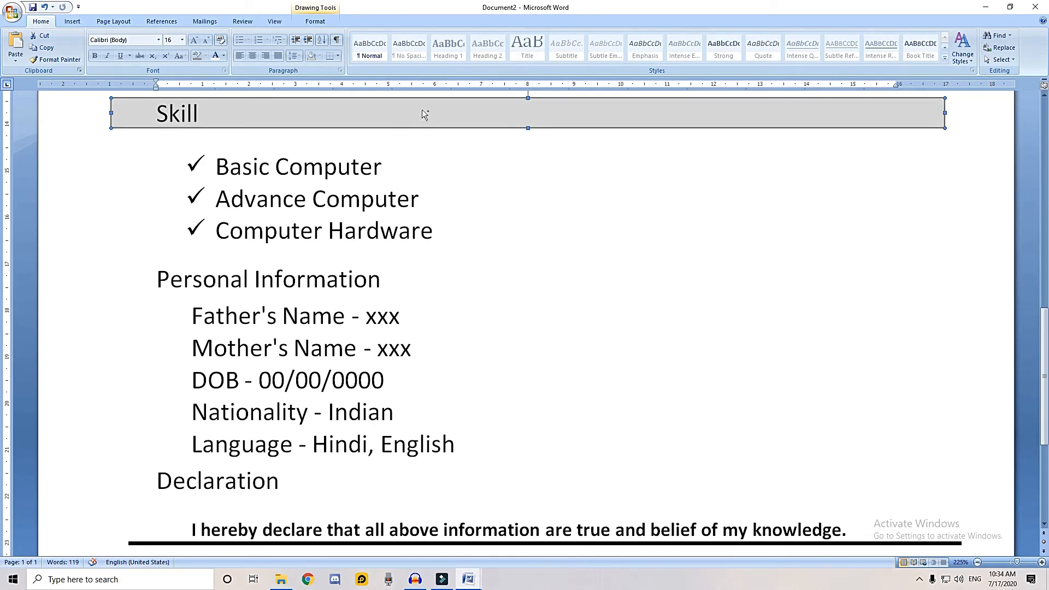
{"action": "left_click_drag", "start_coordinate": [422, 113], "coordinate": [424, 282]}
{"action": "scroll", "coordinate": [432, 194], "scroll_direction": "down", "scroll_amount": 2}
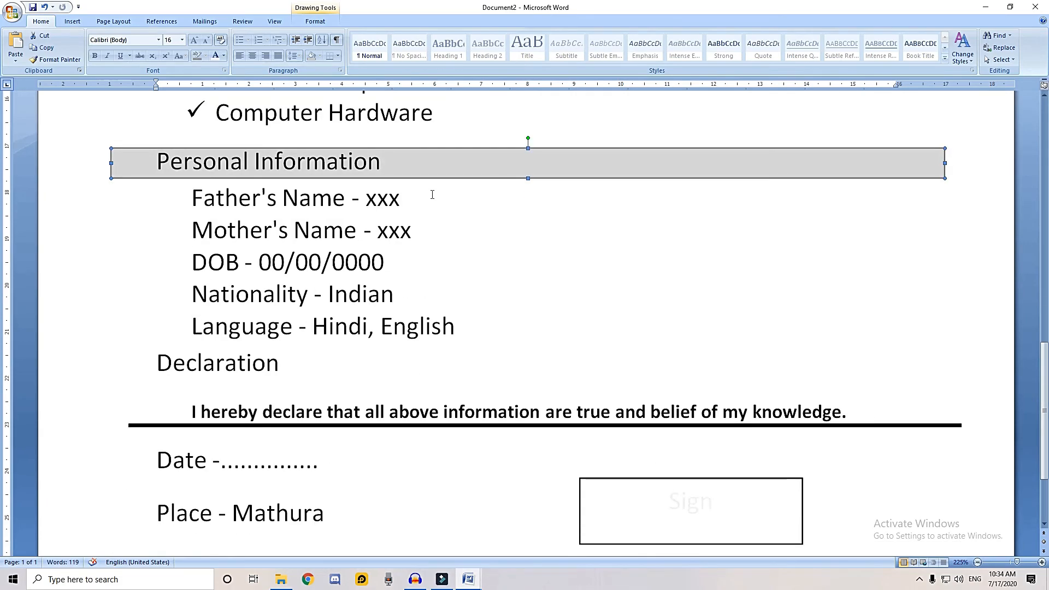
{"action": "left_click", "coordinate": [442, 362]}
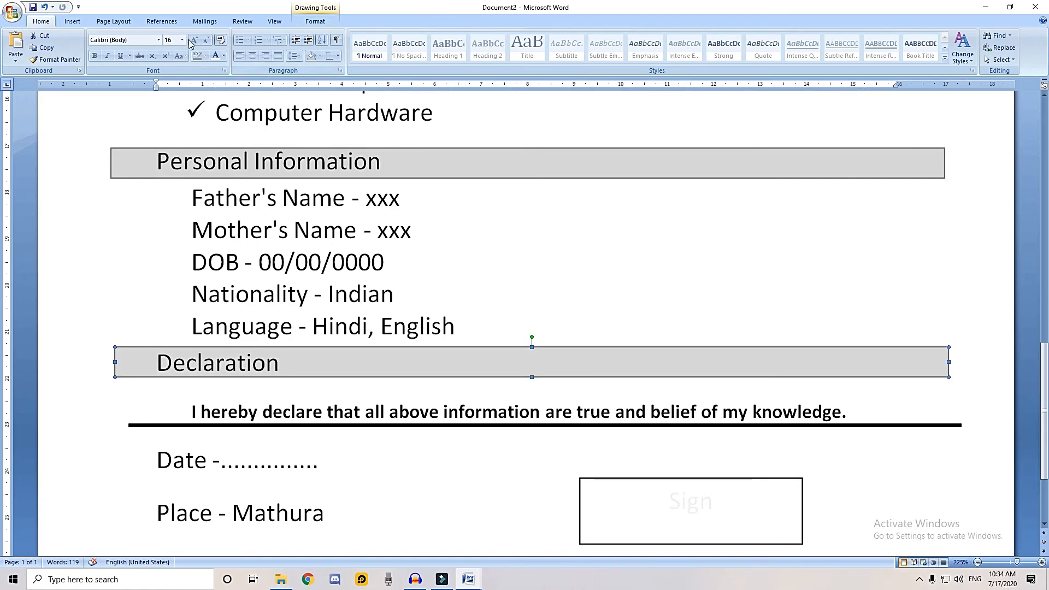
Move the Photo box down so that it sits beside the RESUME title and the contact lines
{"action": "left_click", "coordinate": [336, 23]}
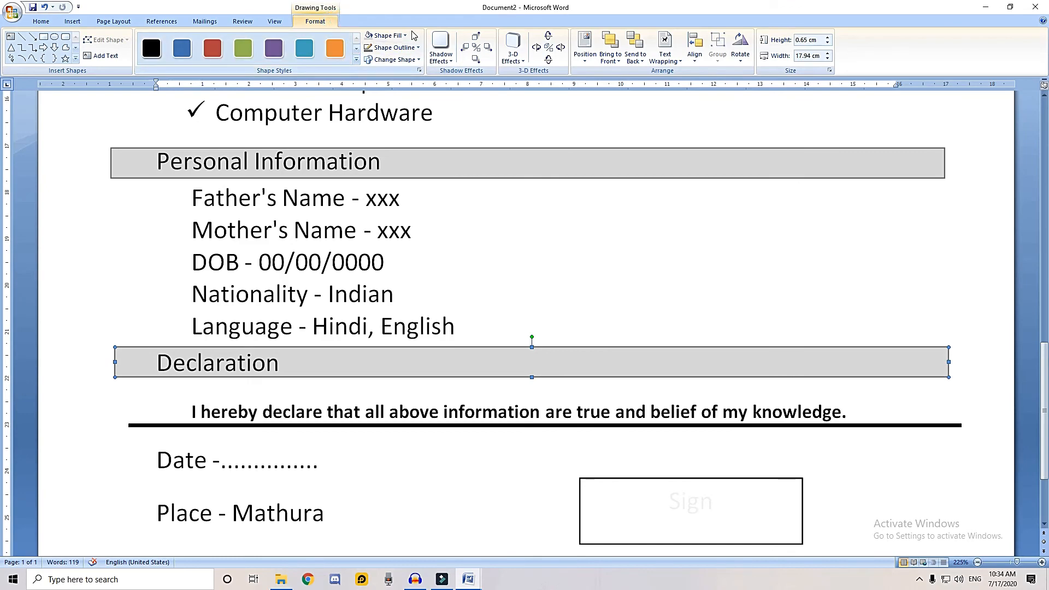
{"action": "left_click", "coordinate": [275, 23]}
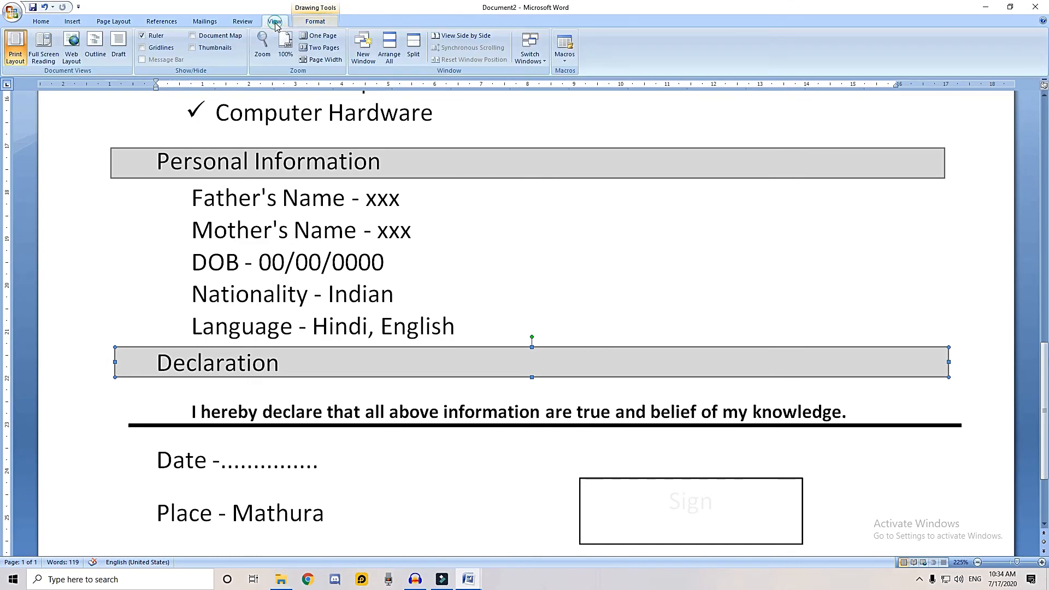
{"action": "left_click", "coordinate": [333, 37]}
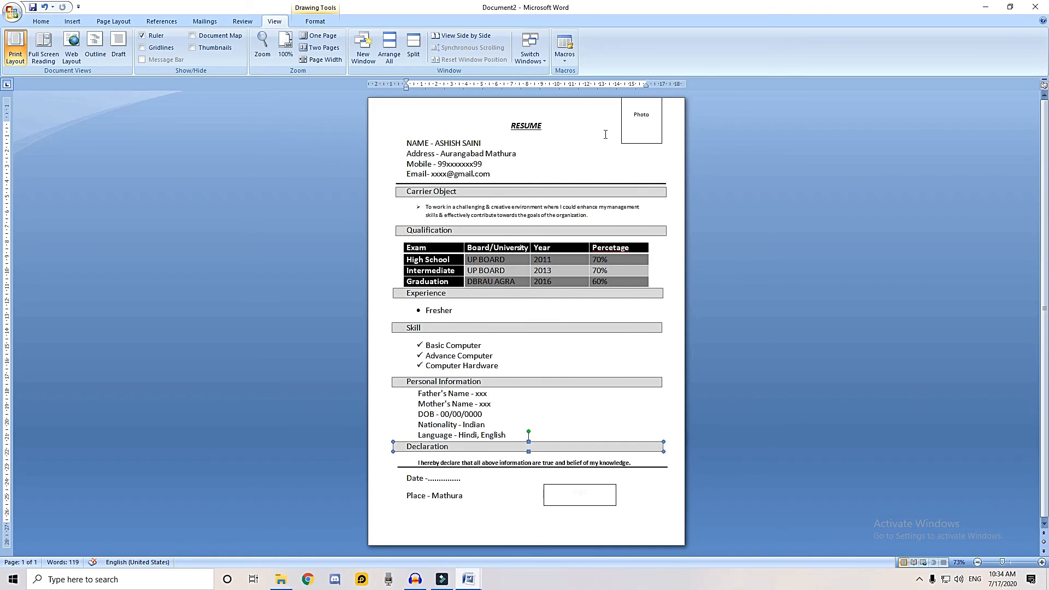
{"action": "double_click", "coordinate": [627, 136]}
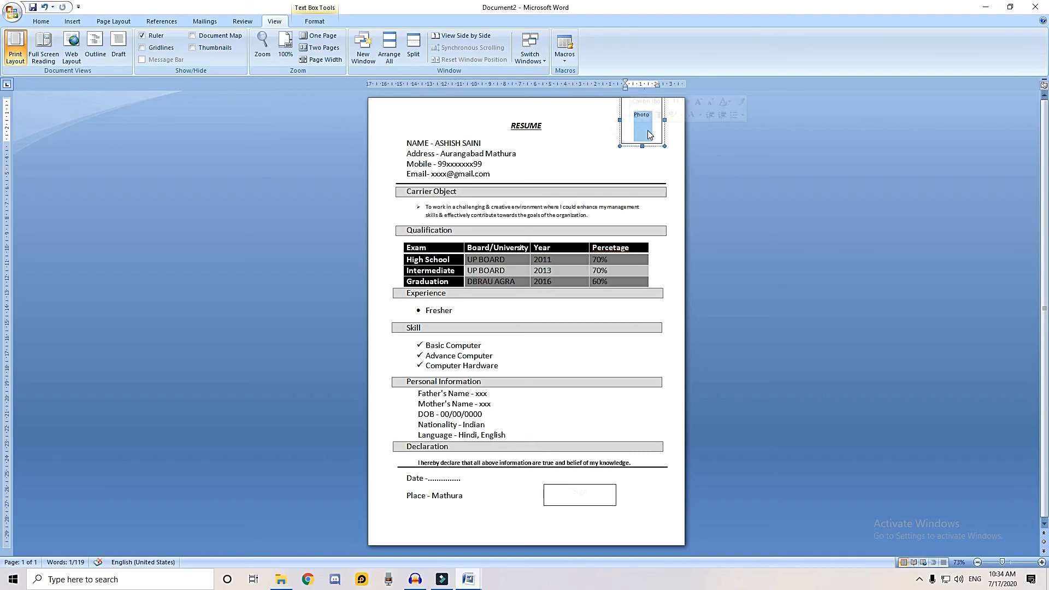
{"action": "left_click_drag", "start_coordinate": [662, 138], "coordinate": [662, 155]}
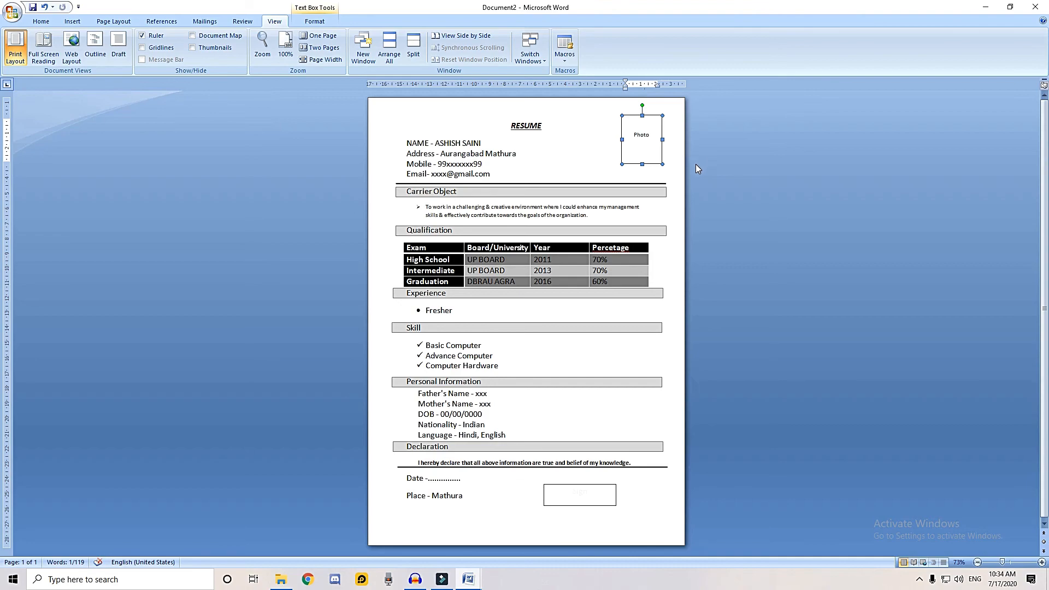